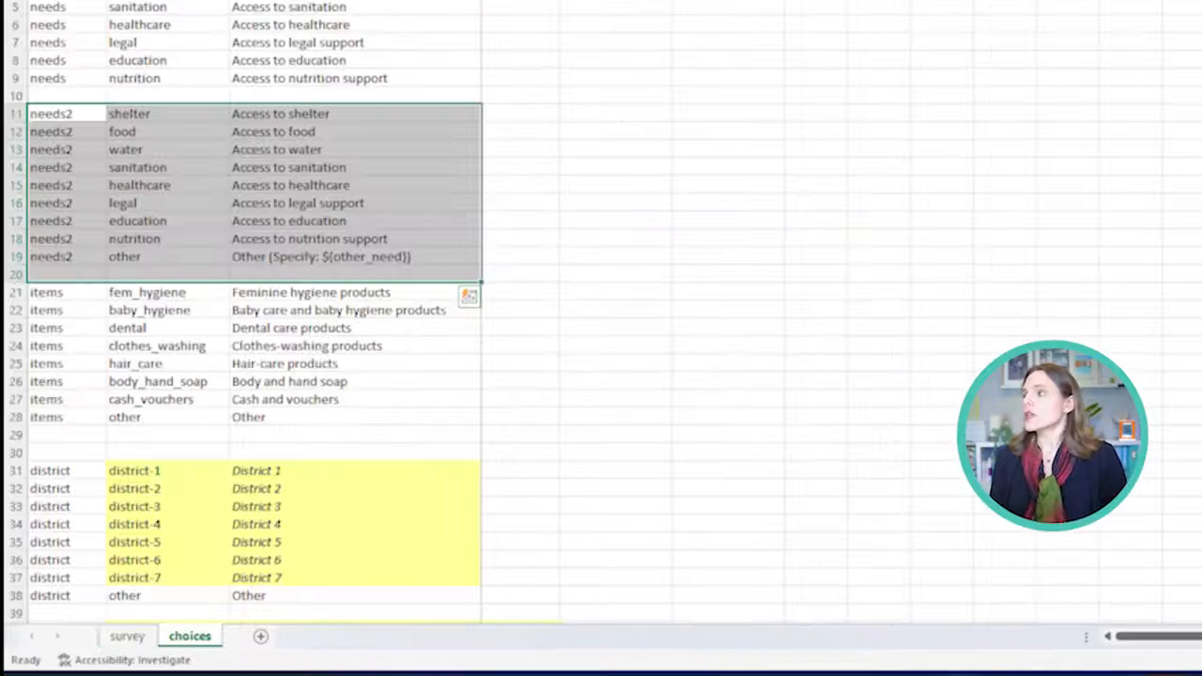
# Step: Examine the needs2 list in the choices sheet and highlight the ${other_need} reference in the label of its 'other' option
pyautogui.moveTo(141, 113); pyautogui.dragTo(319, 273)
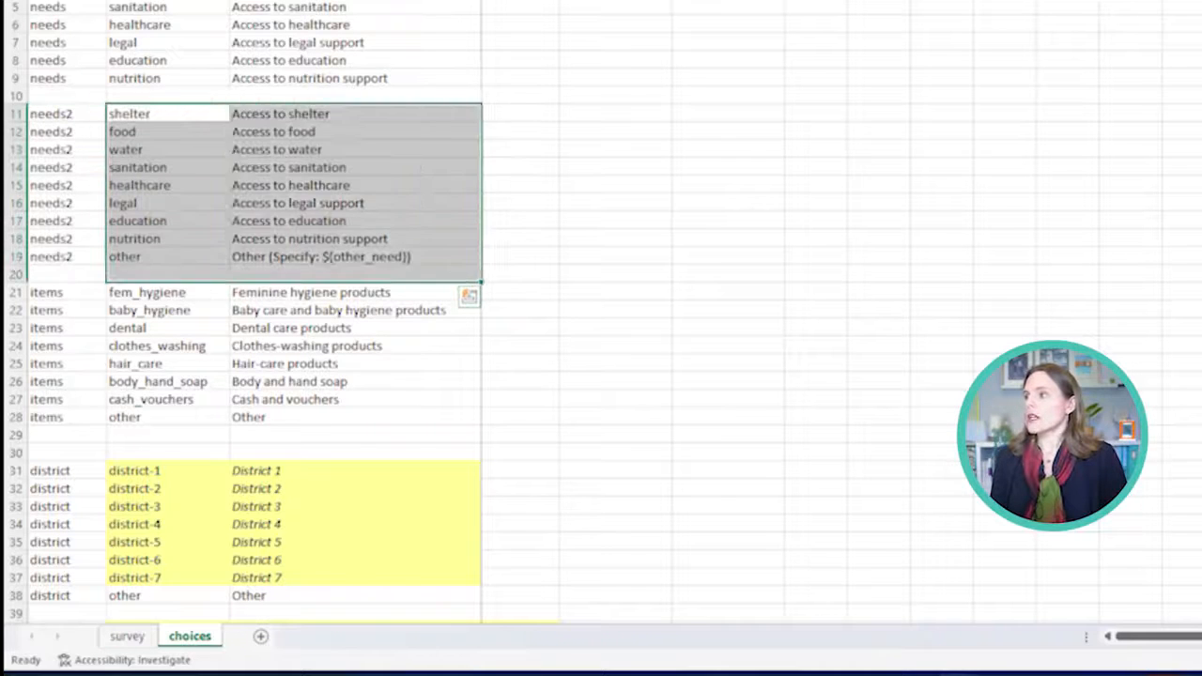
pyautogui.click(324, 256)
pyautogui.click(16, 256)
pyautogui.click(324, 257)
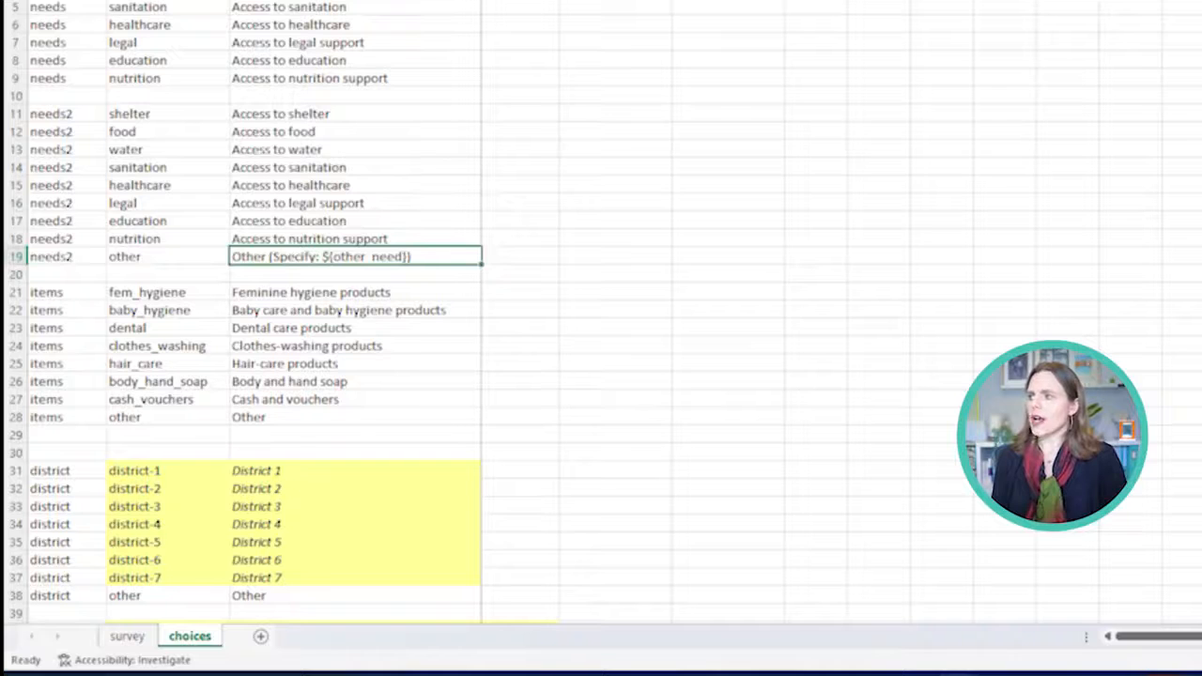
pyautogui.moveTo(322, 256); pyautogui.dragTo(407, 256)
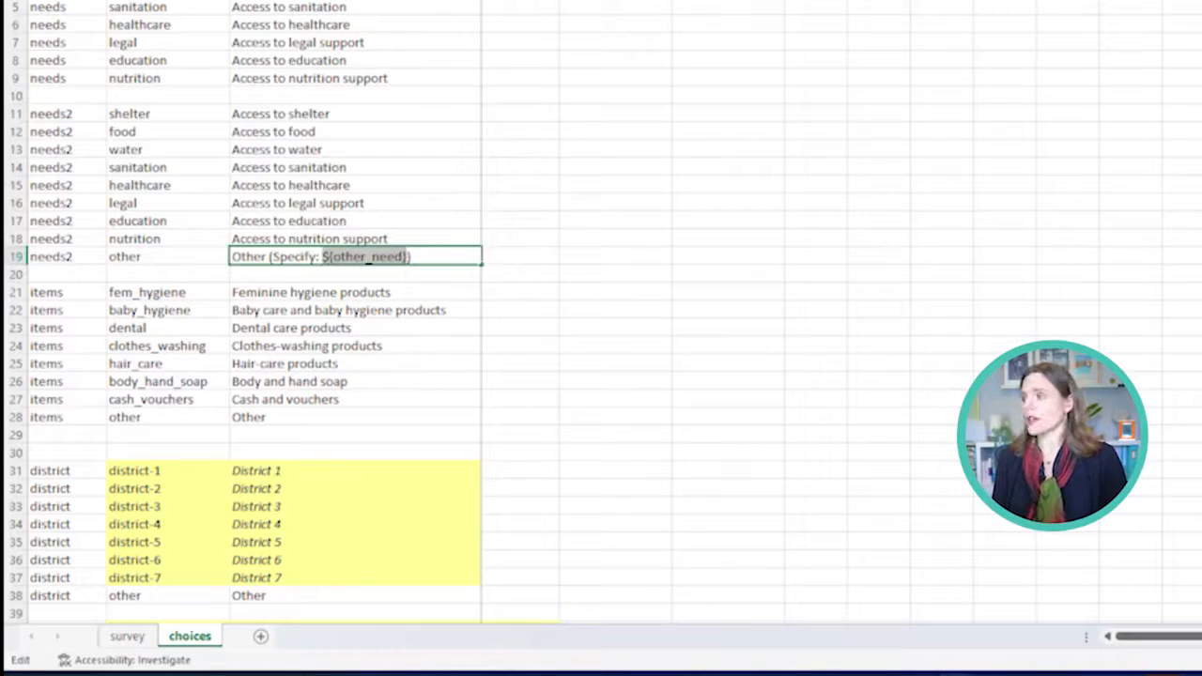
# Step: Check the other_need text question in the survey sheet against the needs2 'other' choice label in the choices sheet
pyautogui.click(127, 636)
pyautogui.click(20, 266)
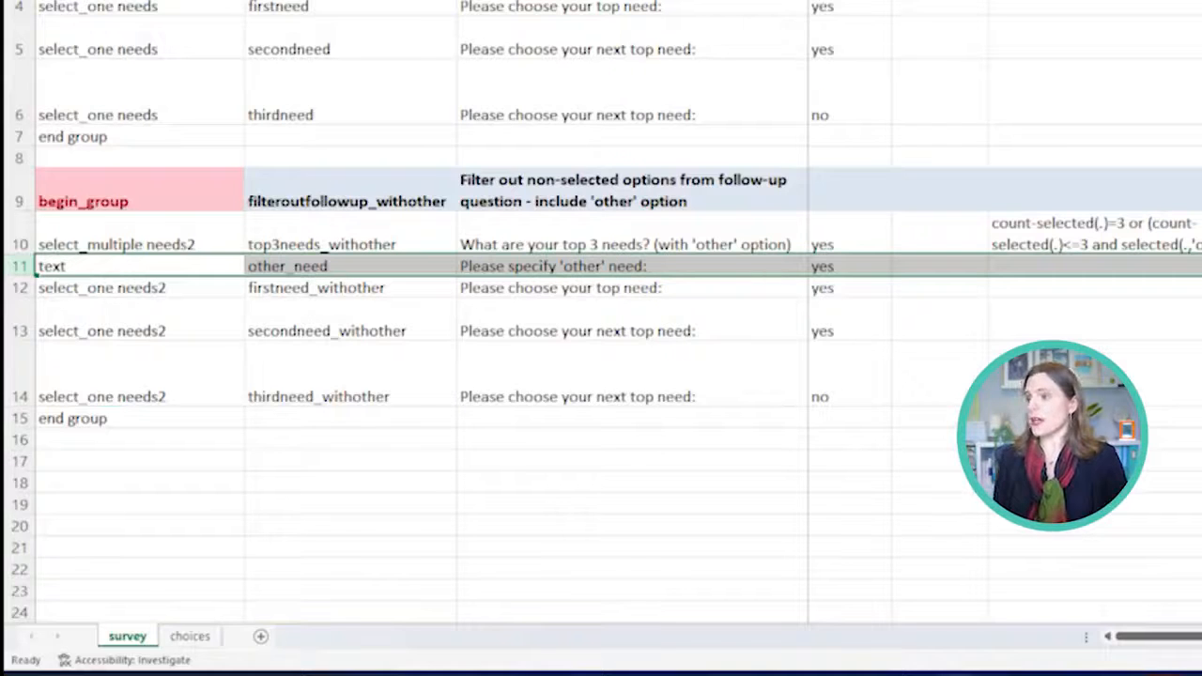
pyautogui.click(331, 267)
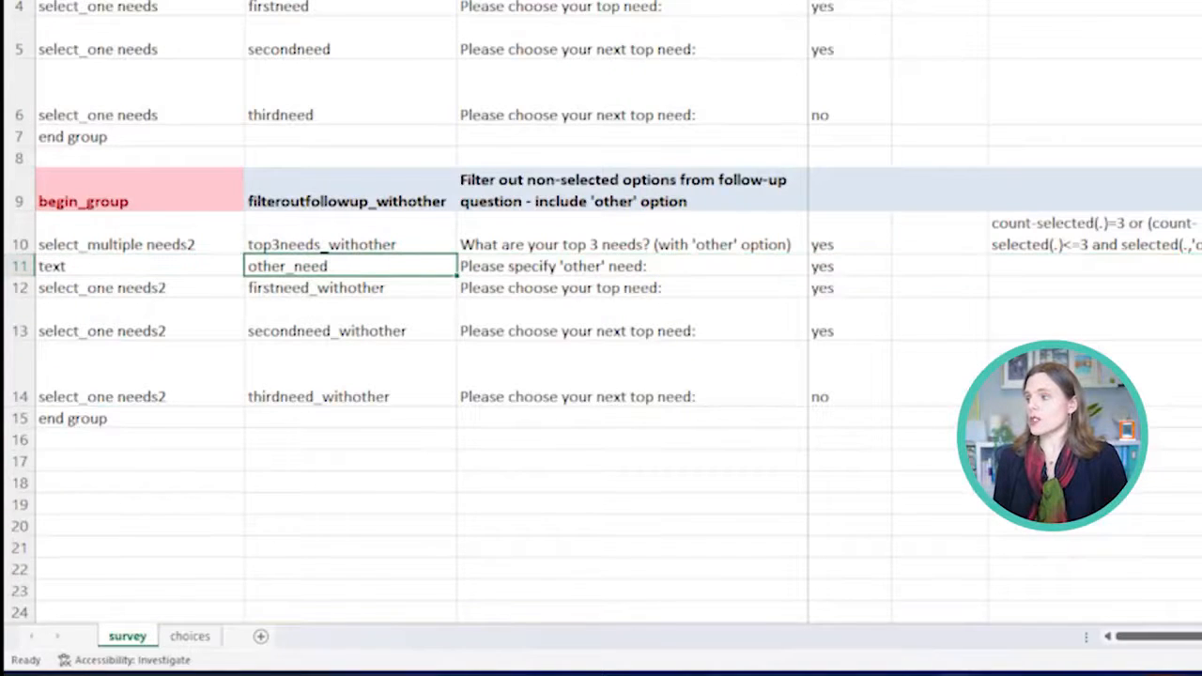
pyautogui.hotkey('ctrl', 'pagedown')
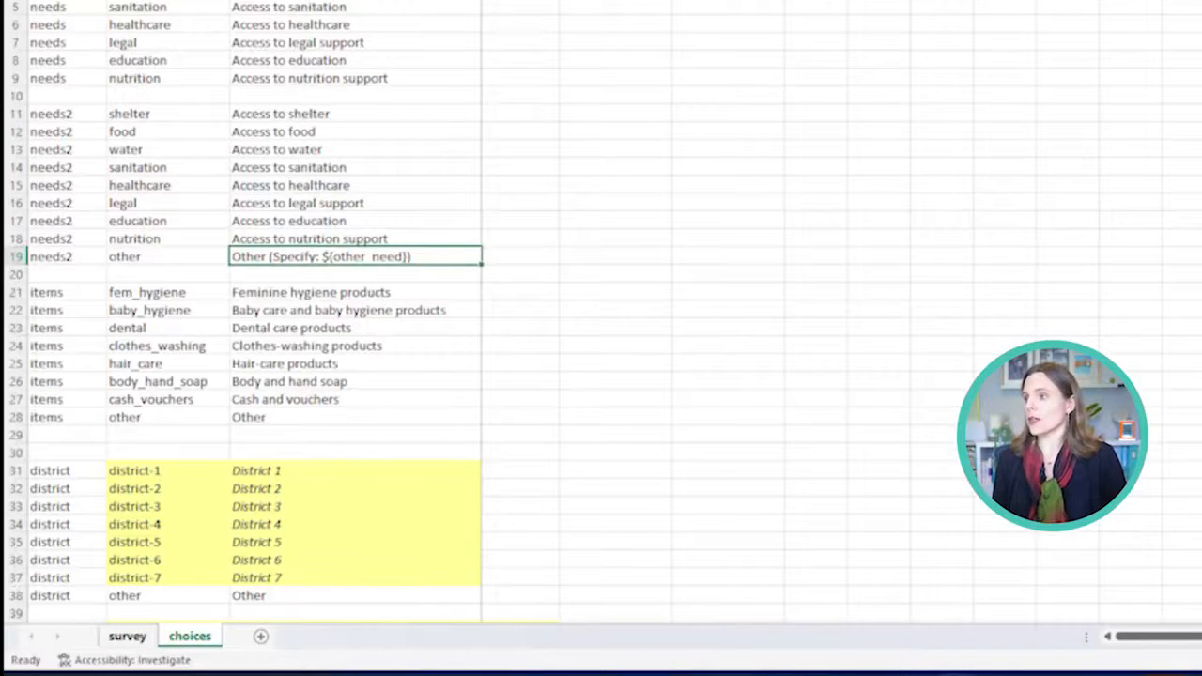
pyautogui.hotkey('ctrl', 'pageup')
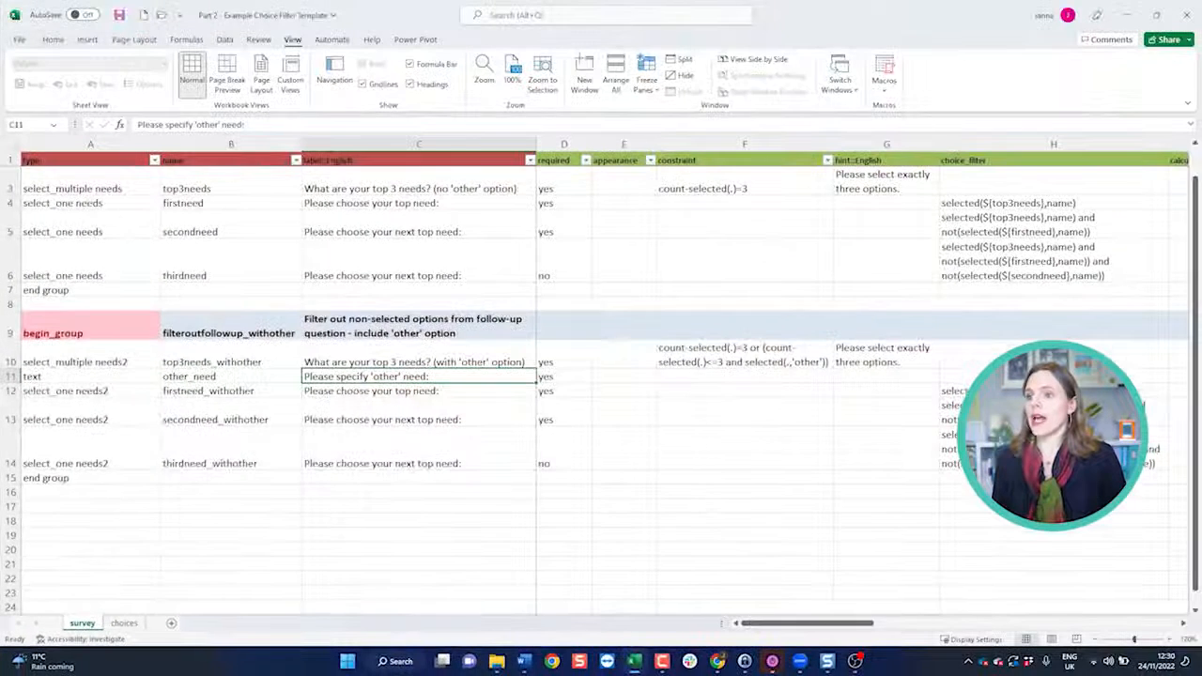
# Step: Inspect the relevant column's expression for the other_need question in the survey sheet
pyautogui.moveTo(744, 377); pyautogui.dragTo(808, 365)
pyautogui.click(925, 377)
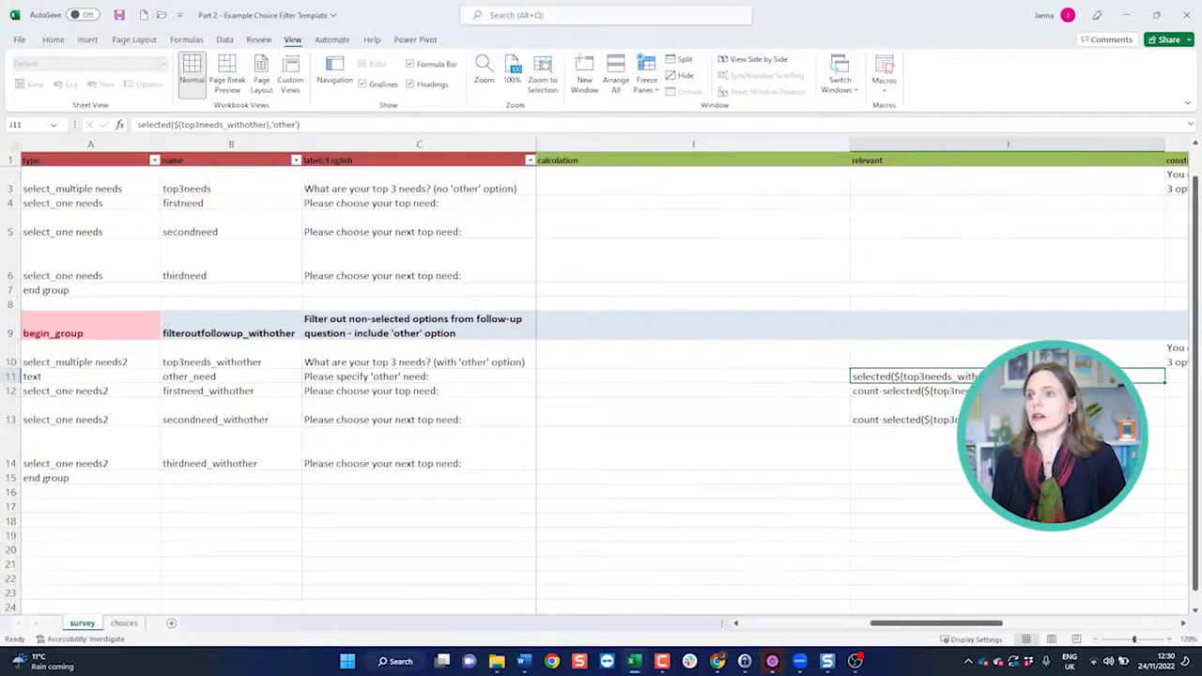
pyautogui.click(939, 145)
pyautogui.click(926, 161)
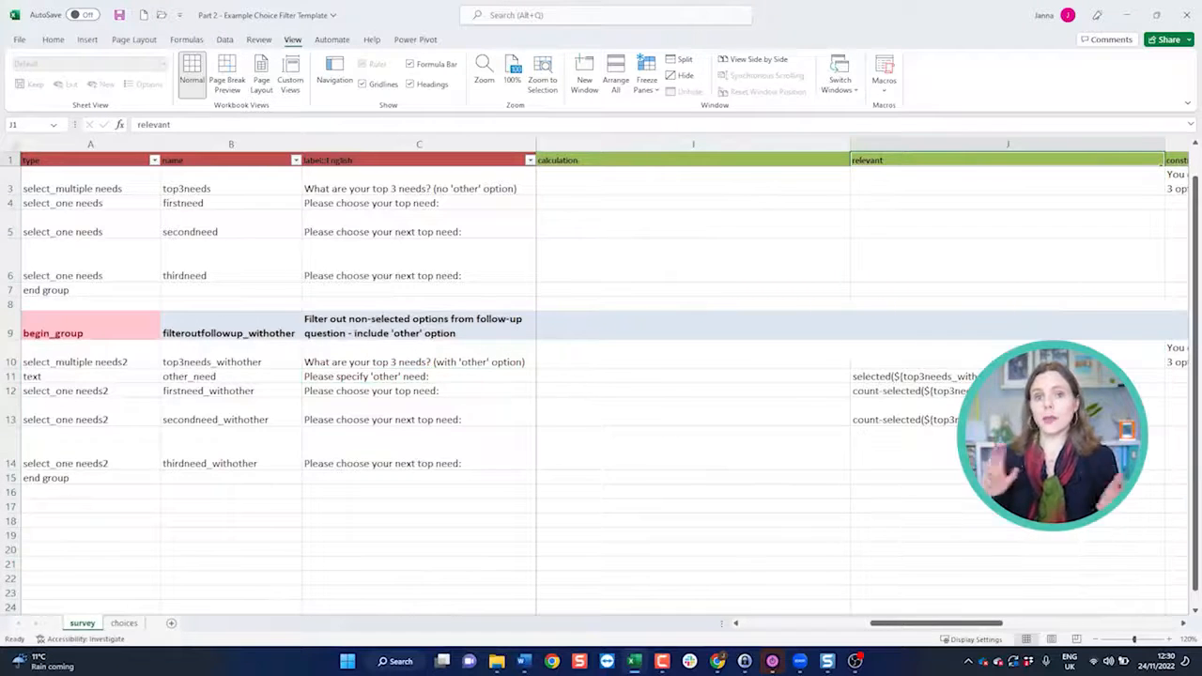
pyautogui.click(925, 377)
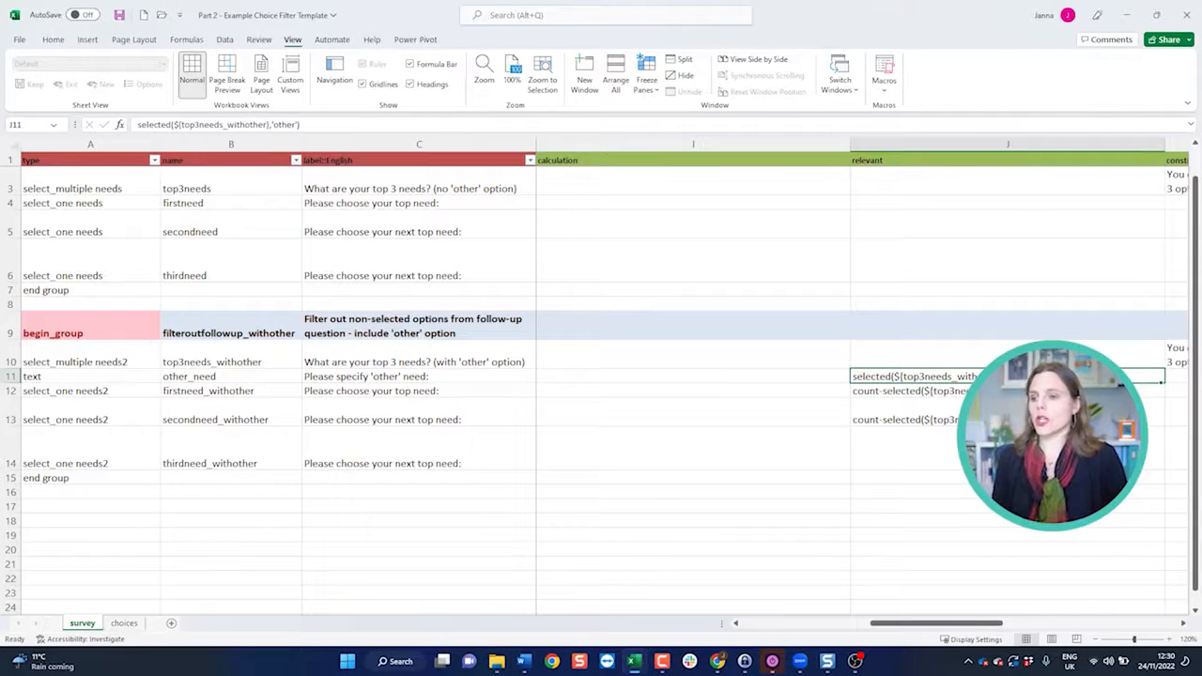
# Step: Review the choice_filter expressions of firstneed_withother, secondneed_withother and thirdneed_withother, then return to the top3needs_withother row
pyautogui.moveTo(937, 624); pyautogui.dragTo(804, 623)
pyautogui.click(432, 391)
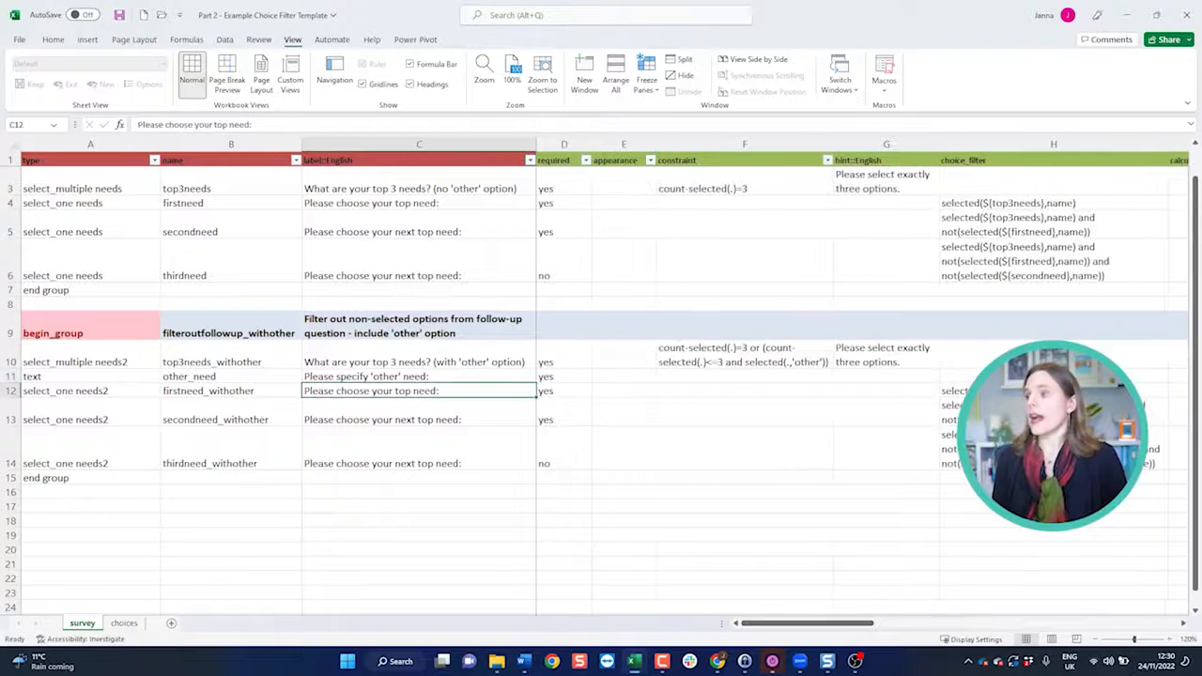
pyautogui.click(10, 390)
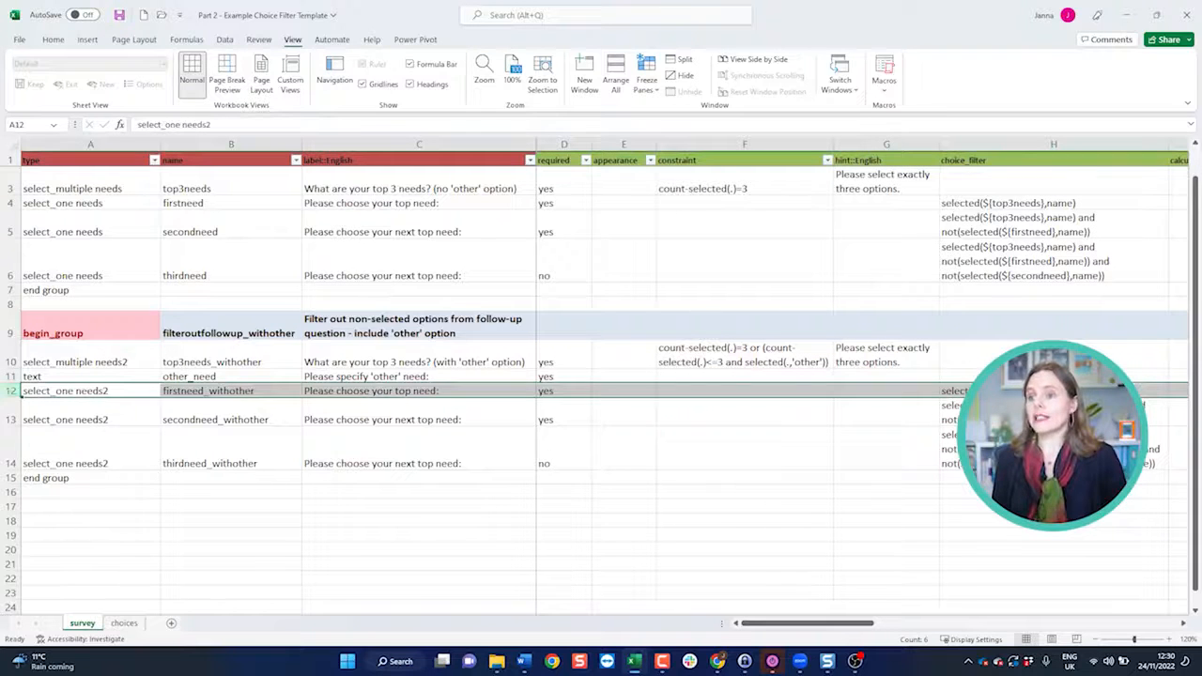
pyautogui.moveTo(815, 624); pyautogui.dragTo(875, 623)
pyautogui.click(765, 143)
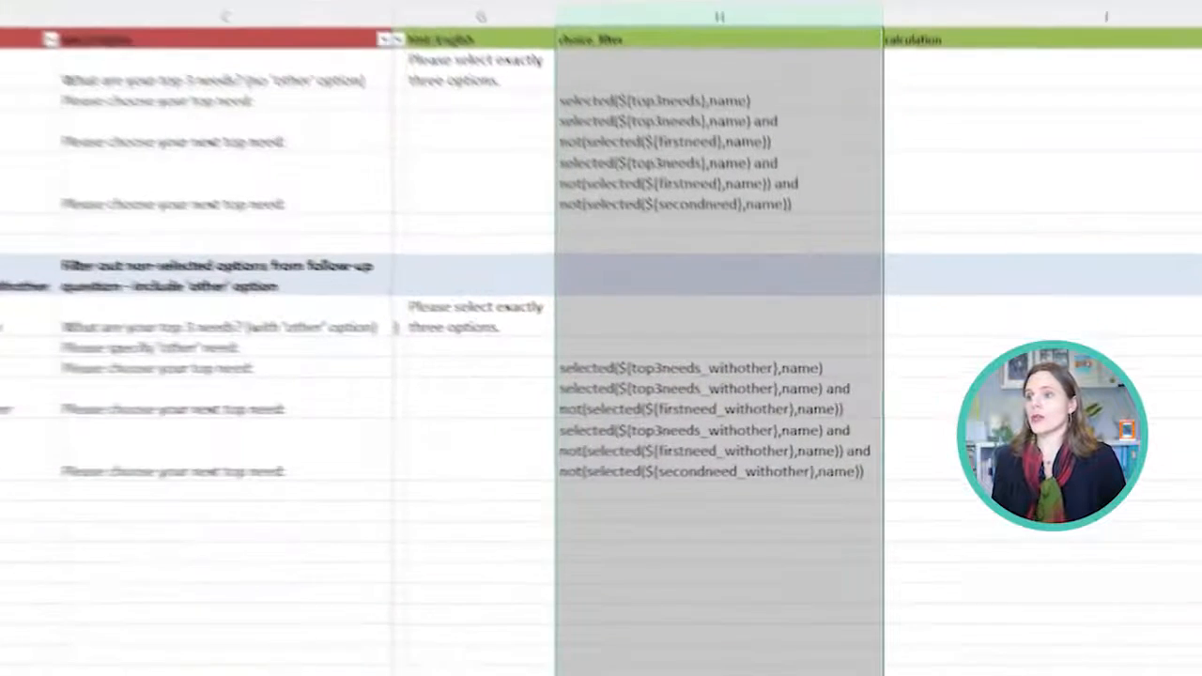
pyautogui.click(766, 391)
pyautogui.click(704, 393)
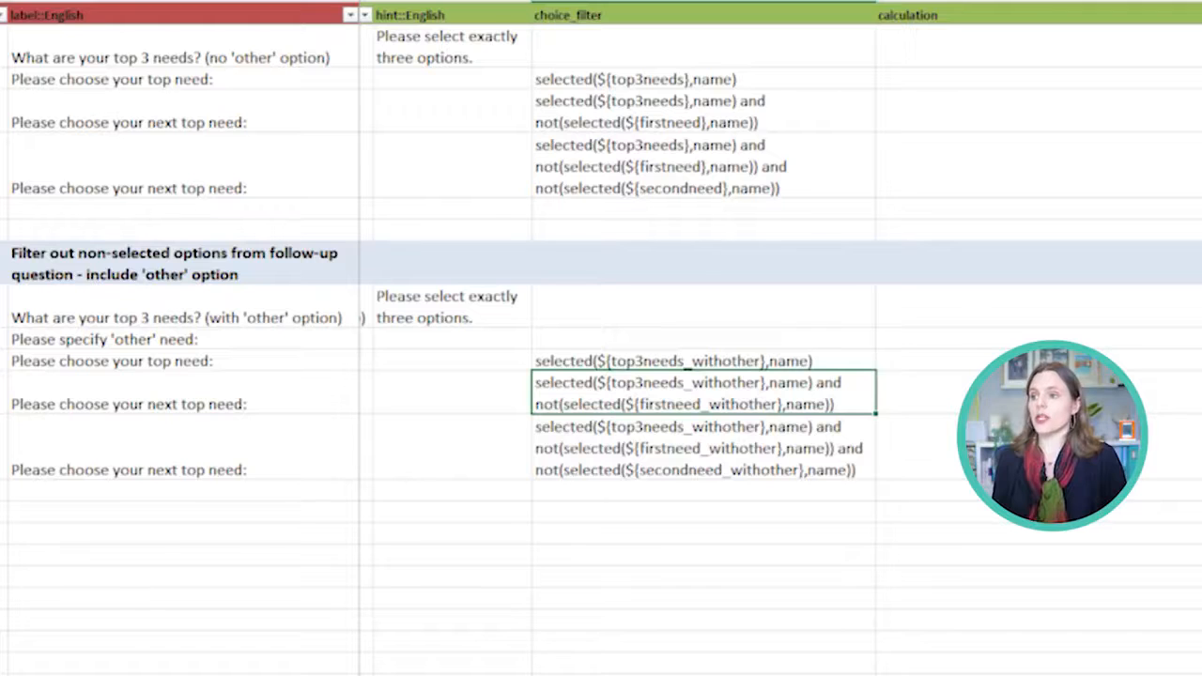
pyautogui.click(703, 449)
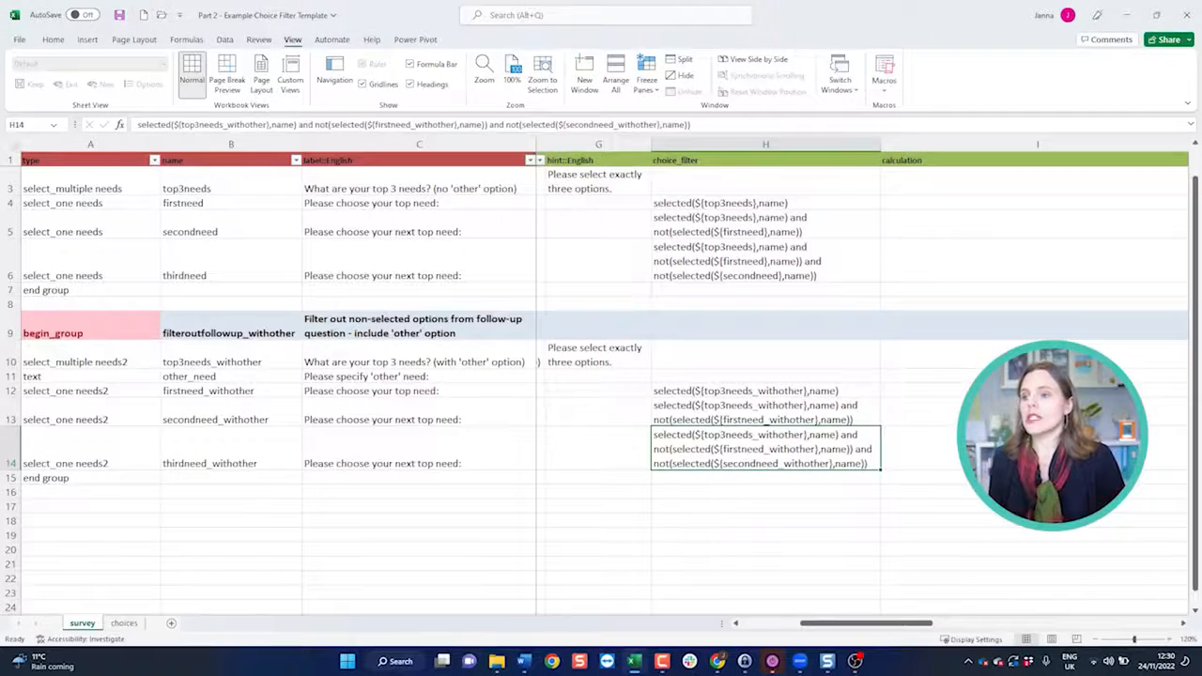
pyautogui.hscroll(-3, 864, 376)
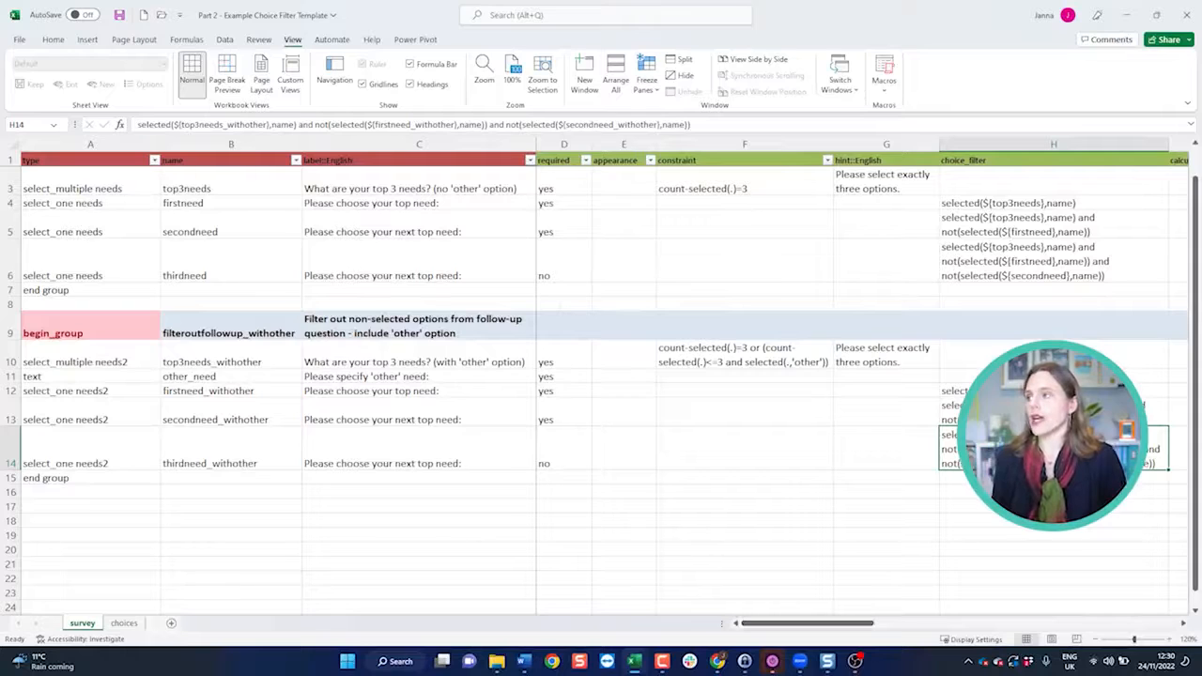
pyautogui.click(11, 362)
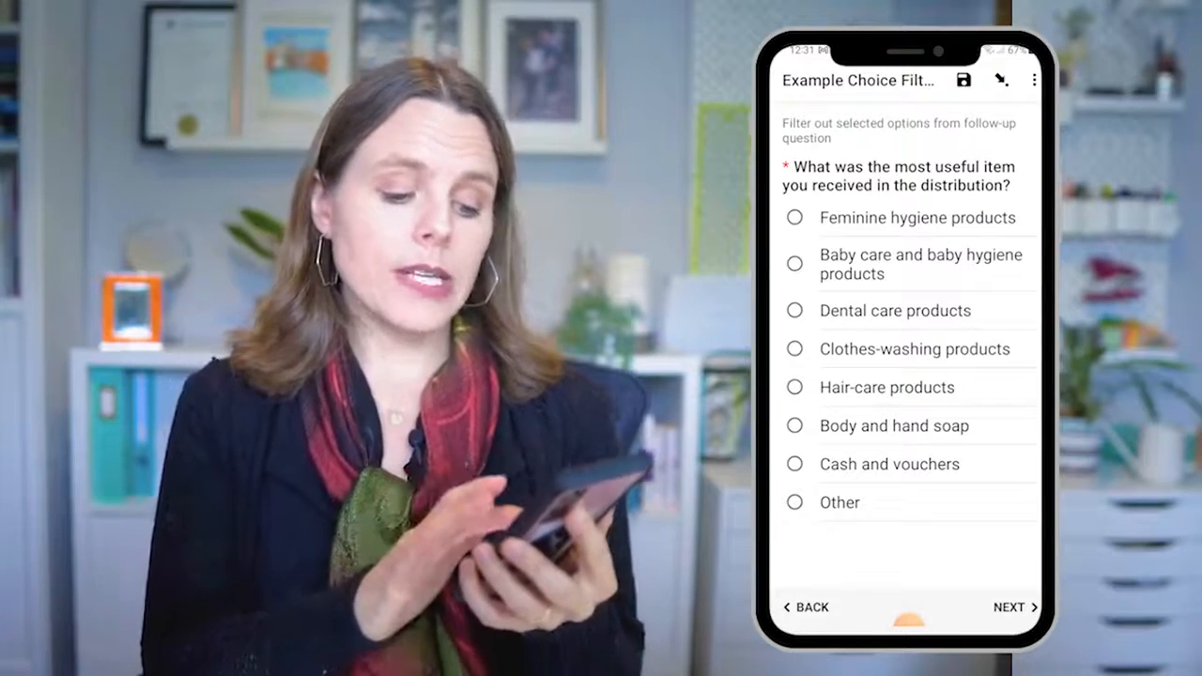
# Step: In the mobile form, choose Hair-care products as most useful item and Baby care and baby hygiene products as second-most useful
pyautogui.click(794, 386)
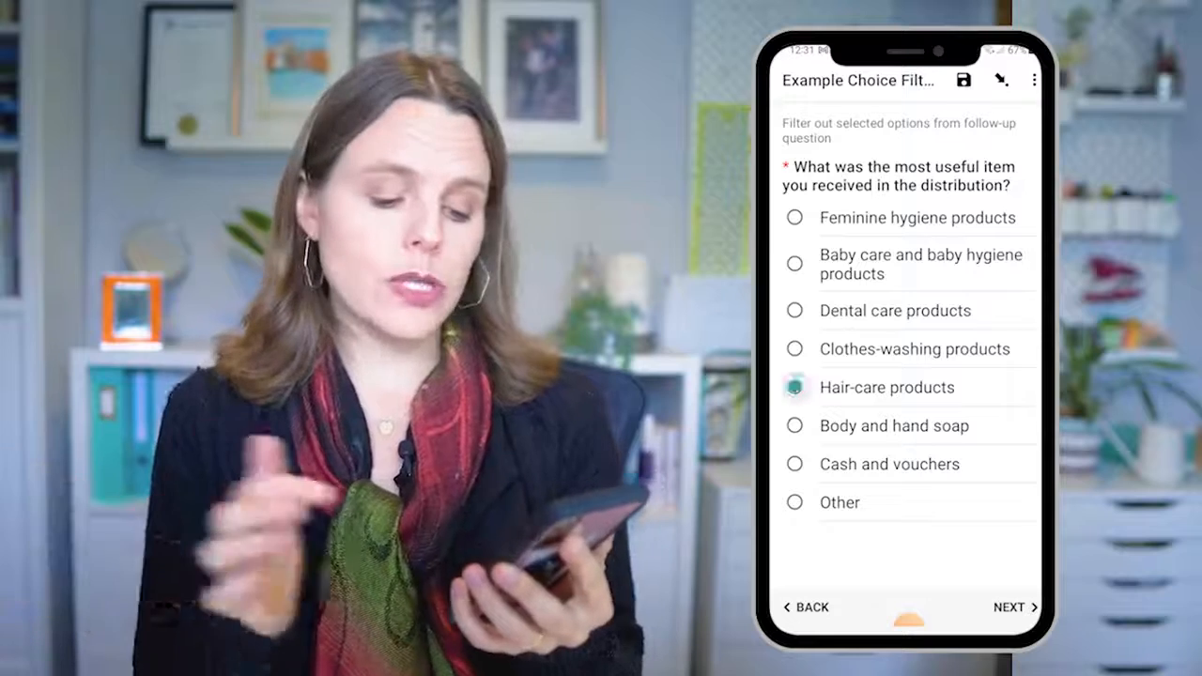
pyautogui.click(1015, 608)
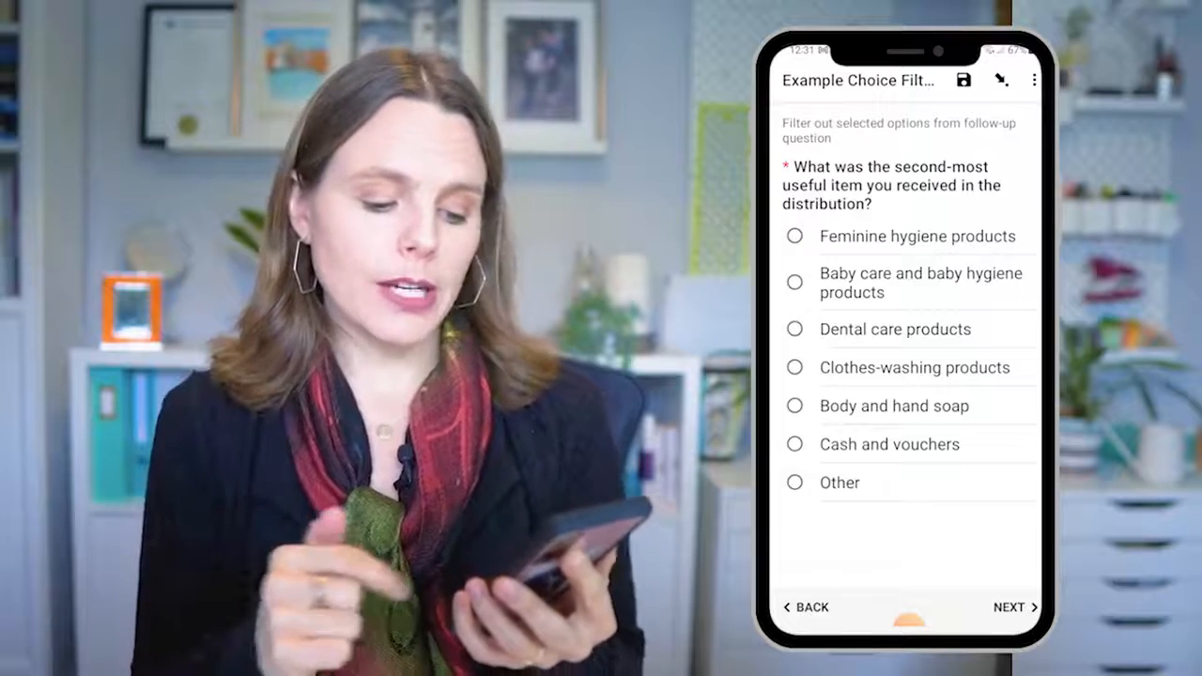
pyautogui.click(794, 282)
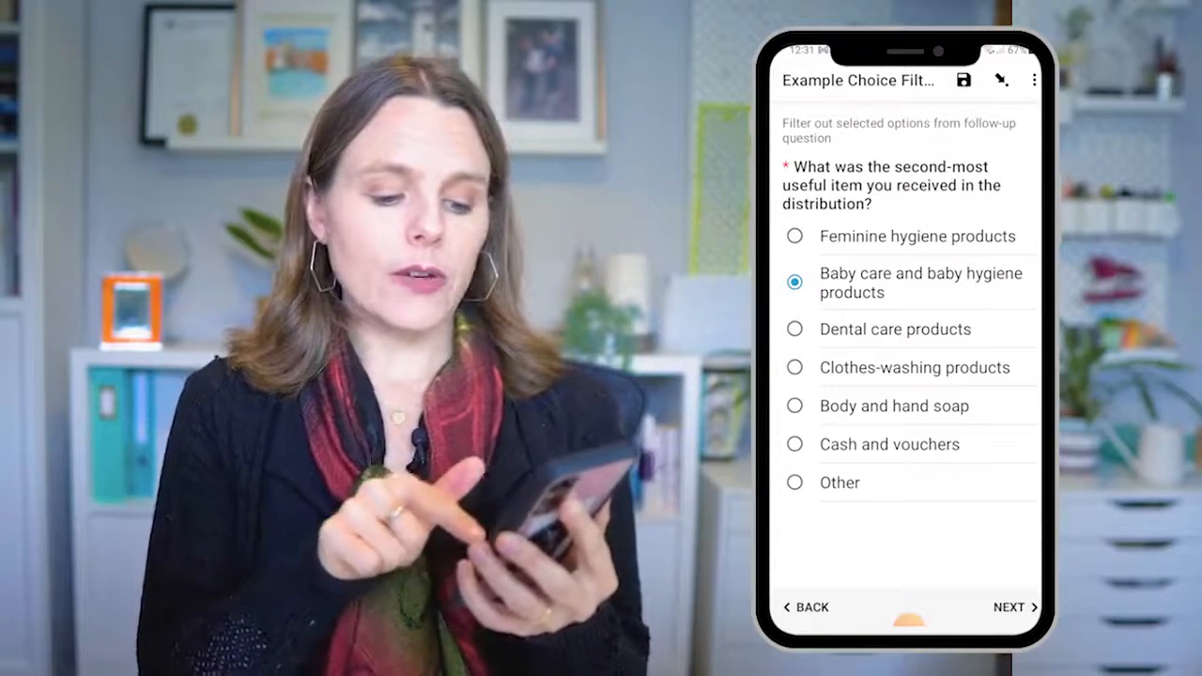
pyautogui.moveTo(796, 444)
pyautogui.mouseDown()
pyautogui.moveTo(977, 444)
pyautogui.moveTo(817, 444)
pyautogui.mouseUp()
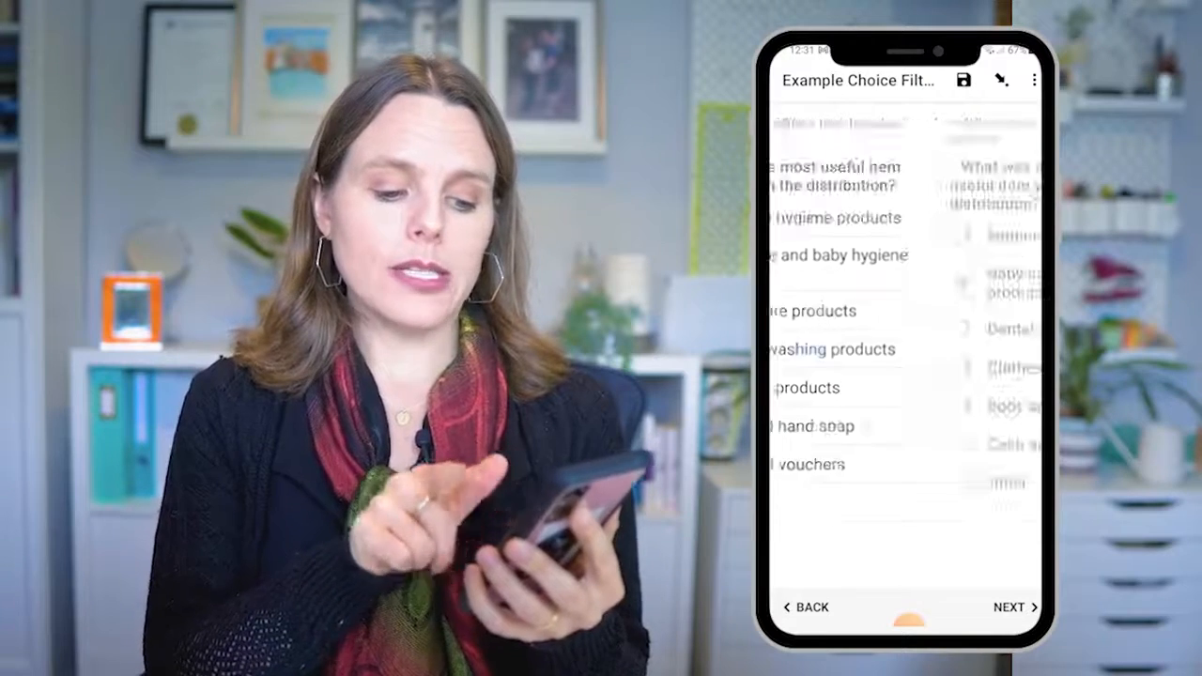
pyautogui.moveTo(986, 444); pyautogui.dragTo(817, 444)
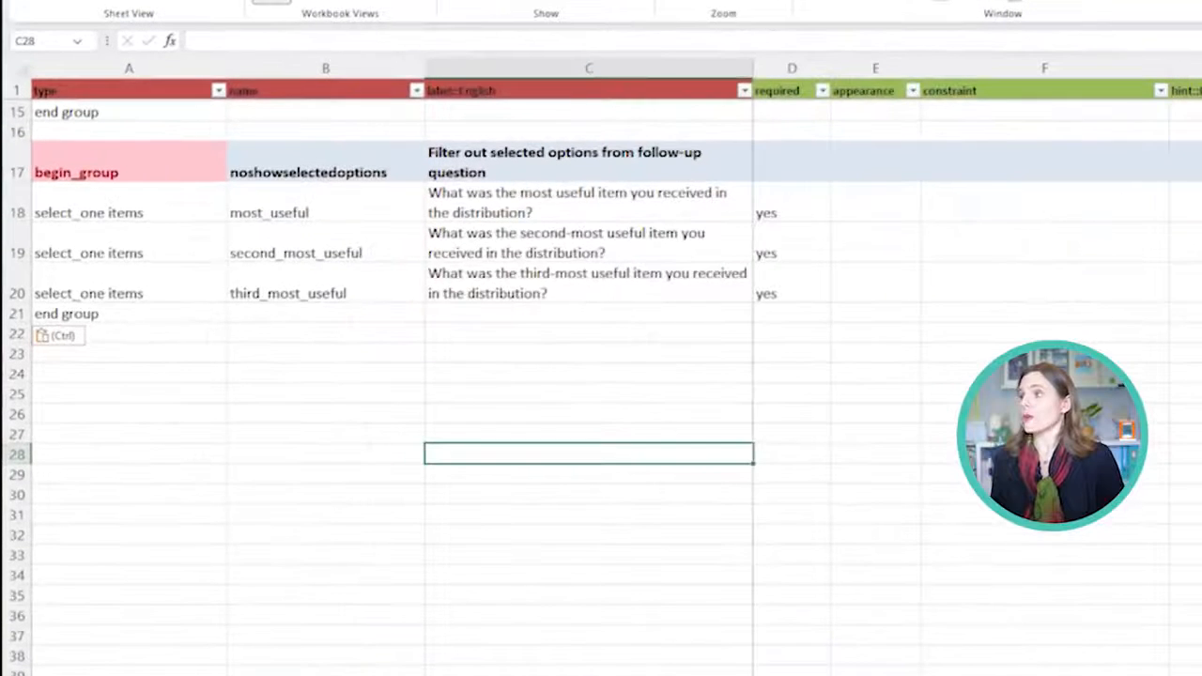
# Step: Examine the most_useful question's select_one items type and select the matching items list, A21 to C28, in the choices sheet
pyautogui.click(589, 203)
pyautogui.click(129, 203)
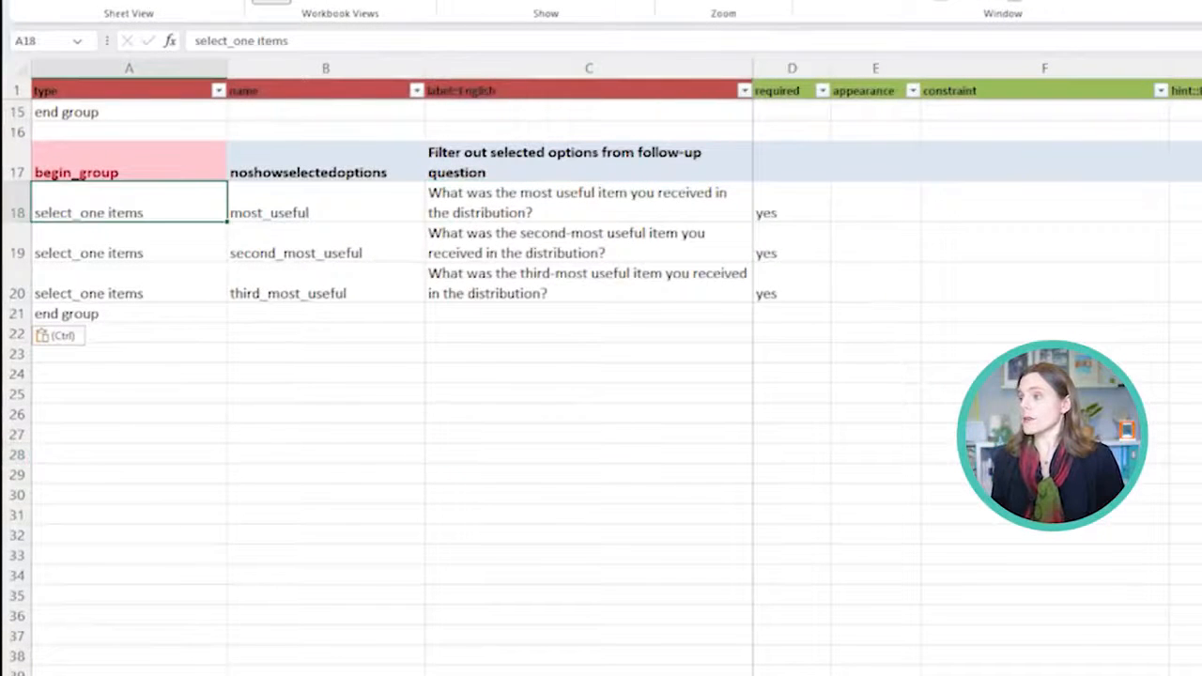
pyautogui.hotkey('ctrl', 'pagedown')
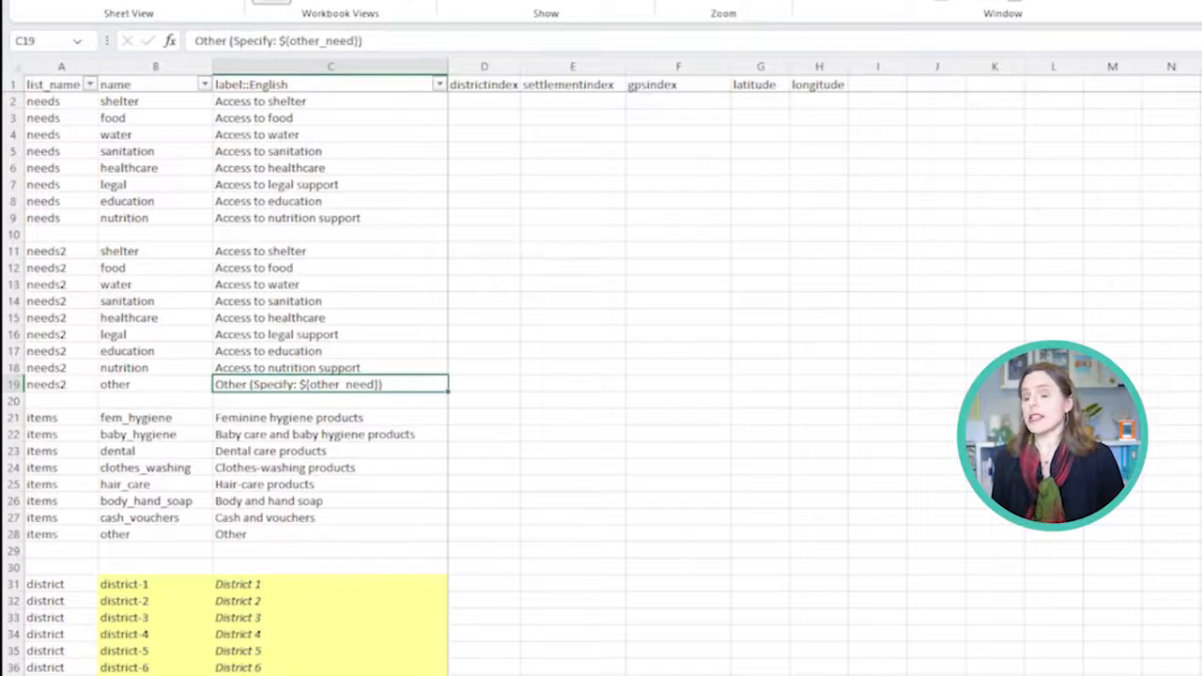
pyautogui.moveTo(47, 418); pyautogui.dragTo(310, 534)
pyautogui.scroll(-2, 310, 534)
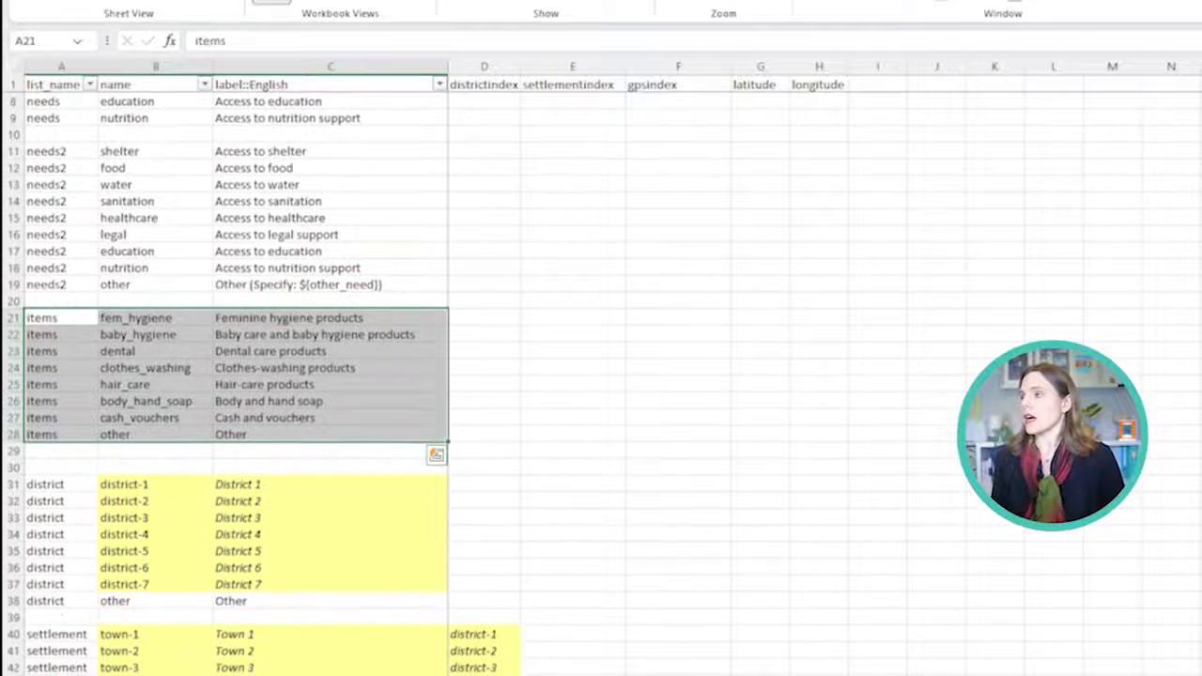
# Step: Inspect the choice_filter cells of the most_useful and second_most_useful questions in the survey sheet, opening the second one for editing
pyautogui.hotkey('ctrl', 'pageup')
pyautogui.click(589, 202)
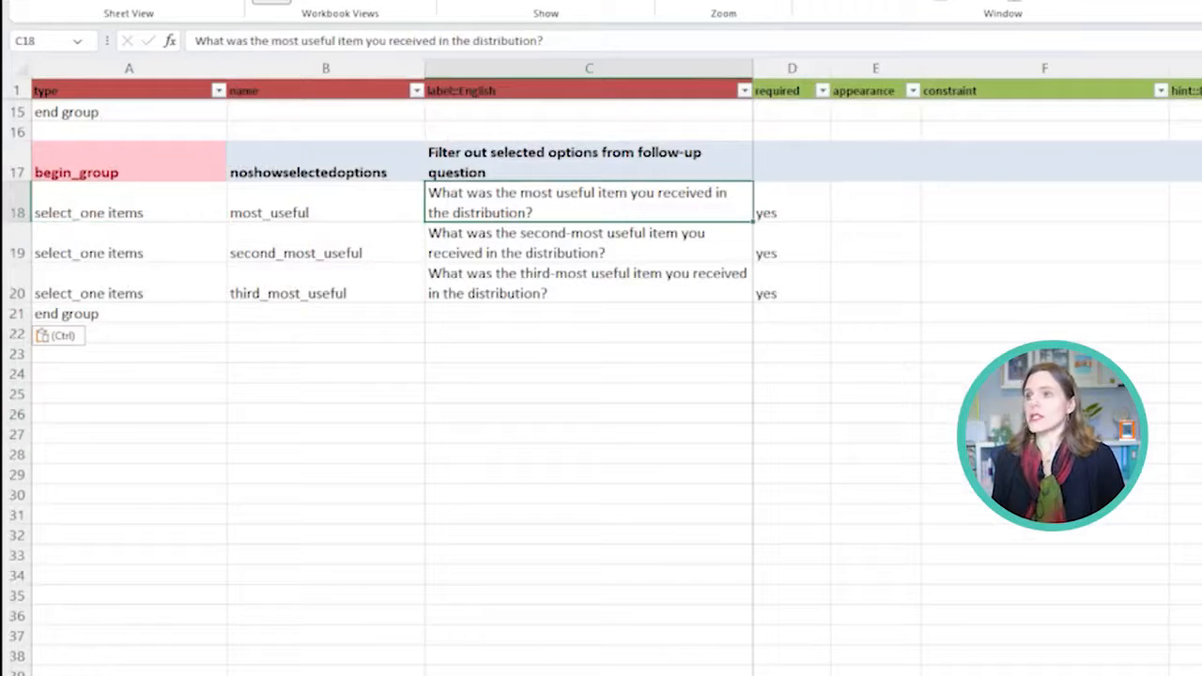
pyautogui.click(1201, 203)
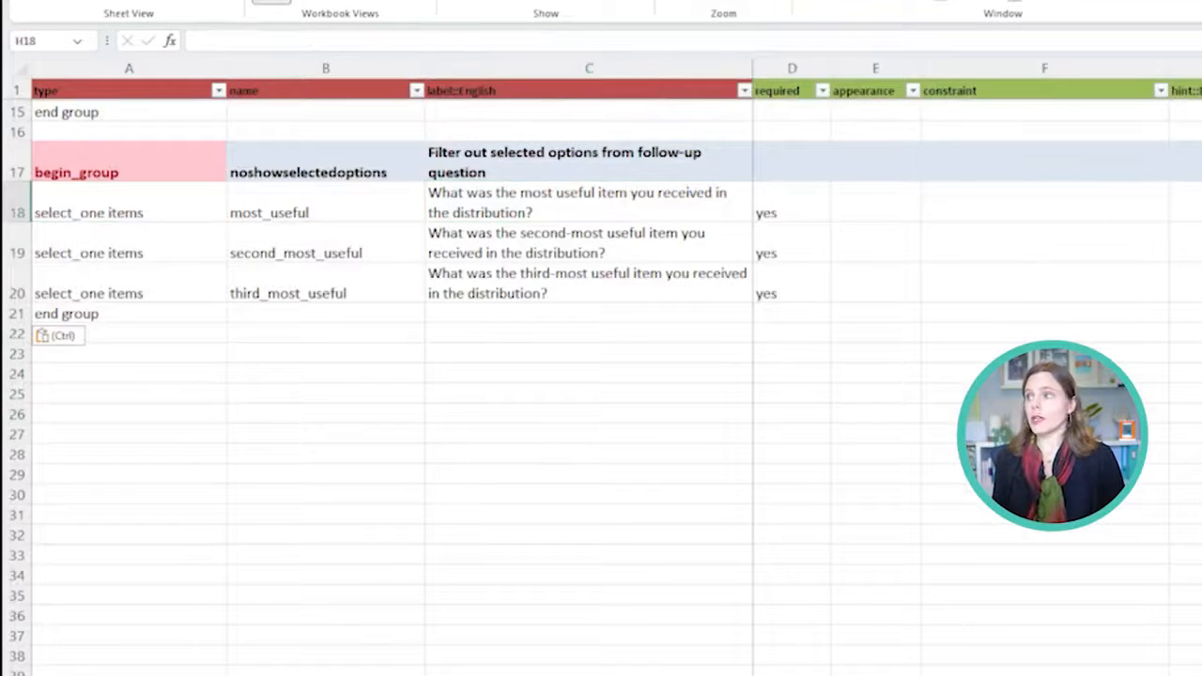
pyautogui.moveTo(128, 244); pyautogui.dragTo(589, 244)
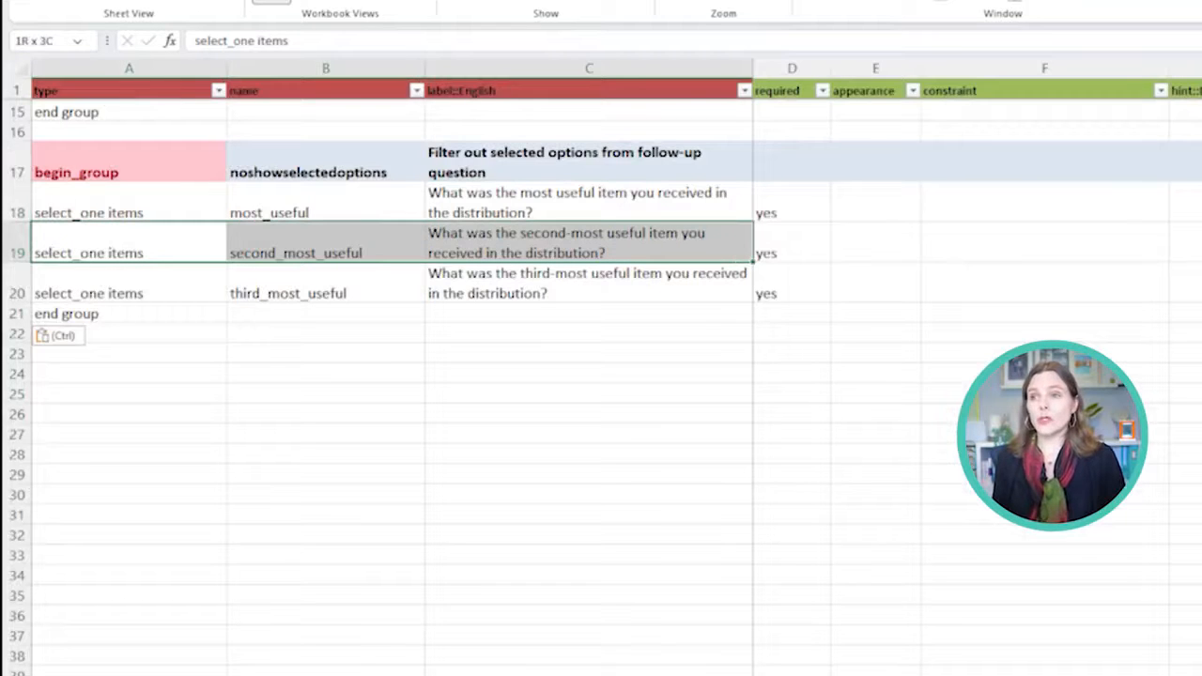
pyautogui.click(1201, 245)
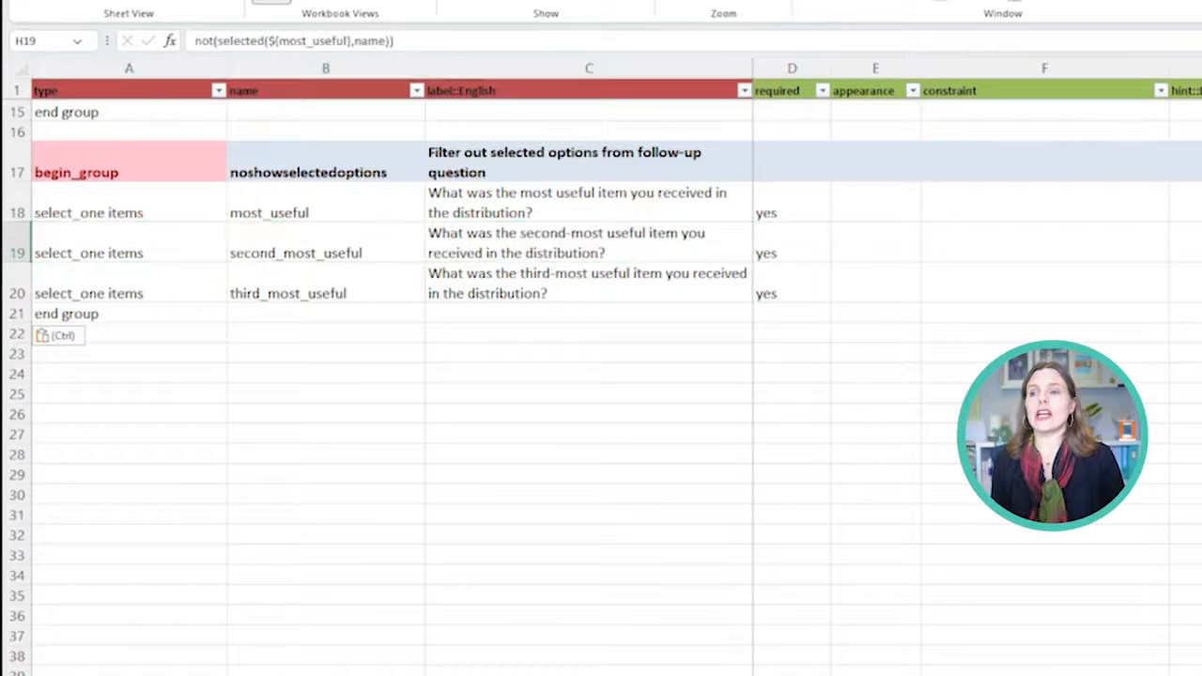
pyautogui.press('F2')
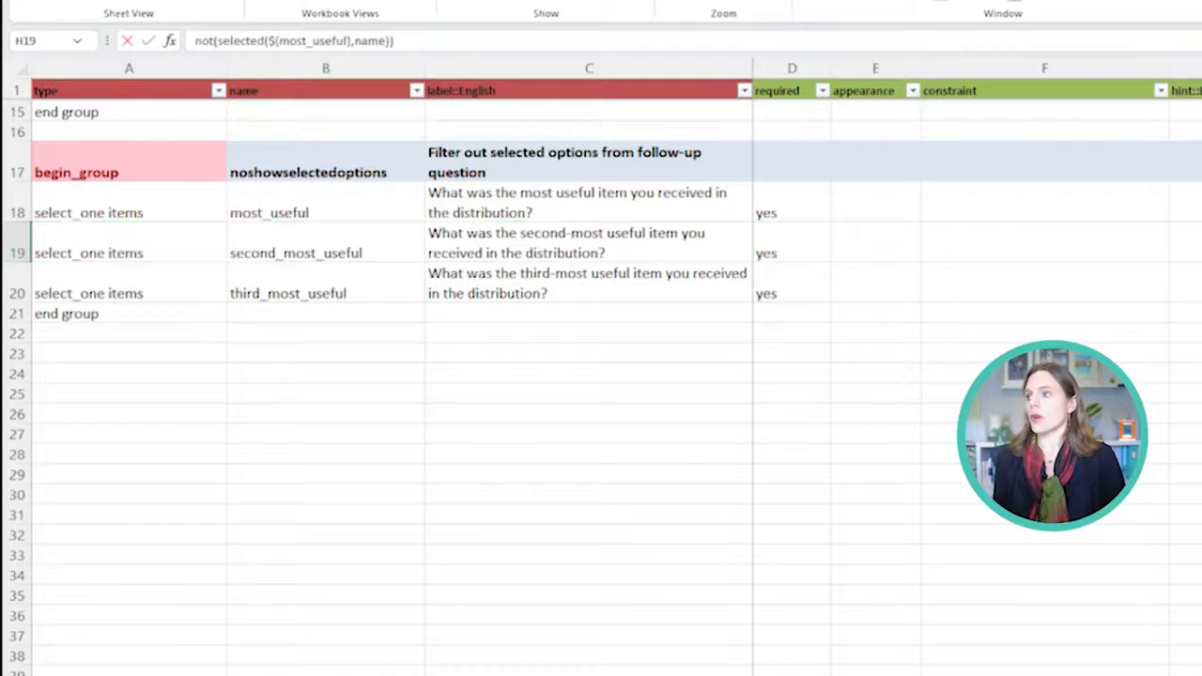
# Step: Check the most_useful question's name in the survey sheet and the name column in the choices sheet used by the filter
pyautogui.click(325, 203)
pyautogui.hotkey('shift', 'Right')
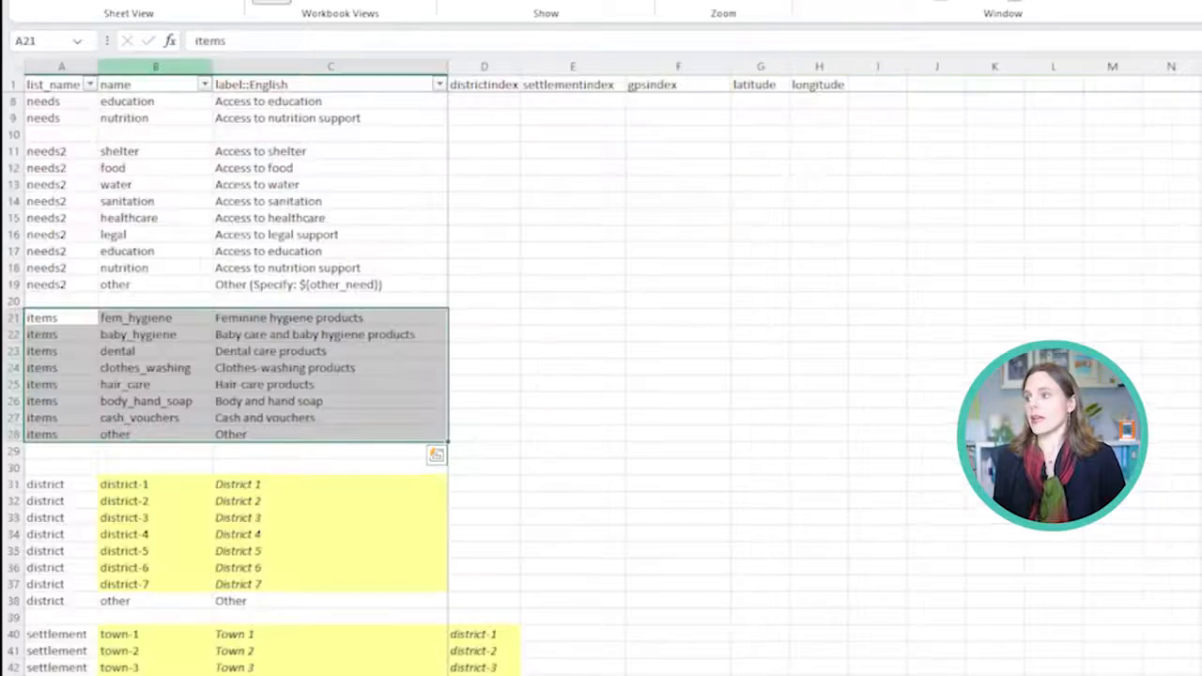
pyautogui.click(155, 67)
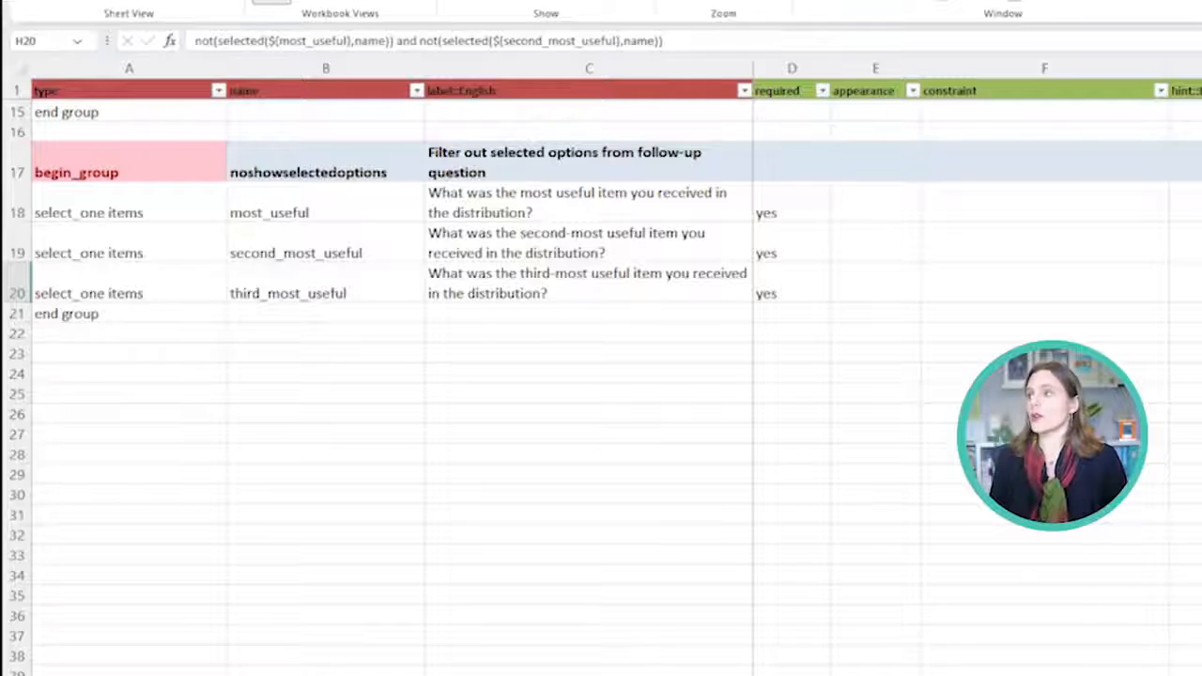
# Step: Select the filteroutfollowup_withother group in the survey sheet, from its begin_group cell A9 through H14
pyautogui.click(76, 171)
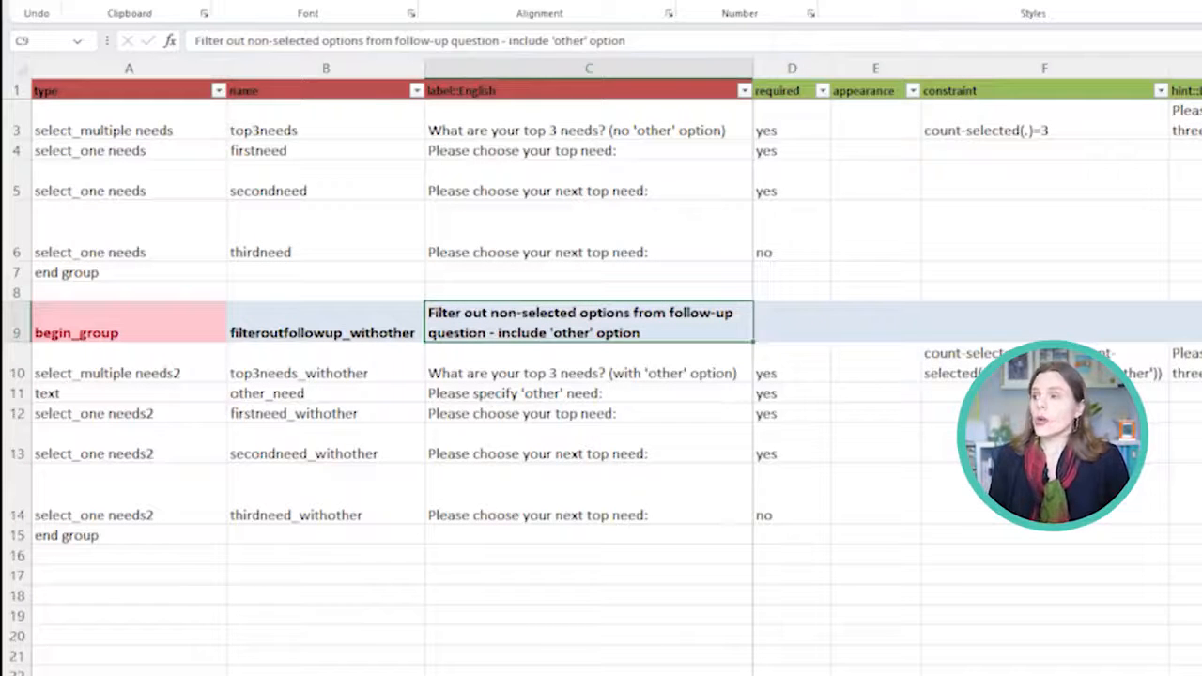
pyautogui.scroll(-1, 589, 376)
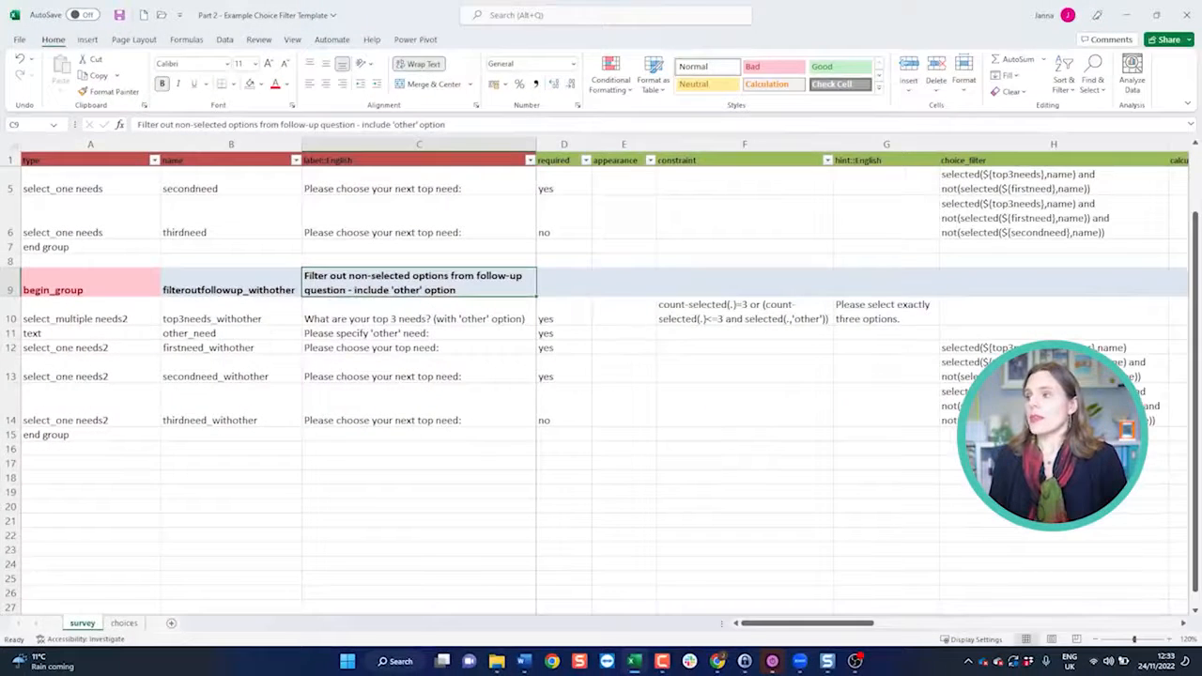
pyautogui.moveTo(53, 289); pyautogui.dragTo(1160, 420)
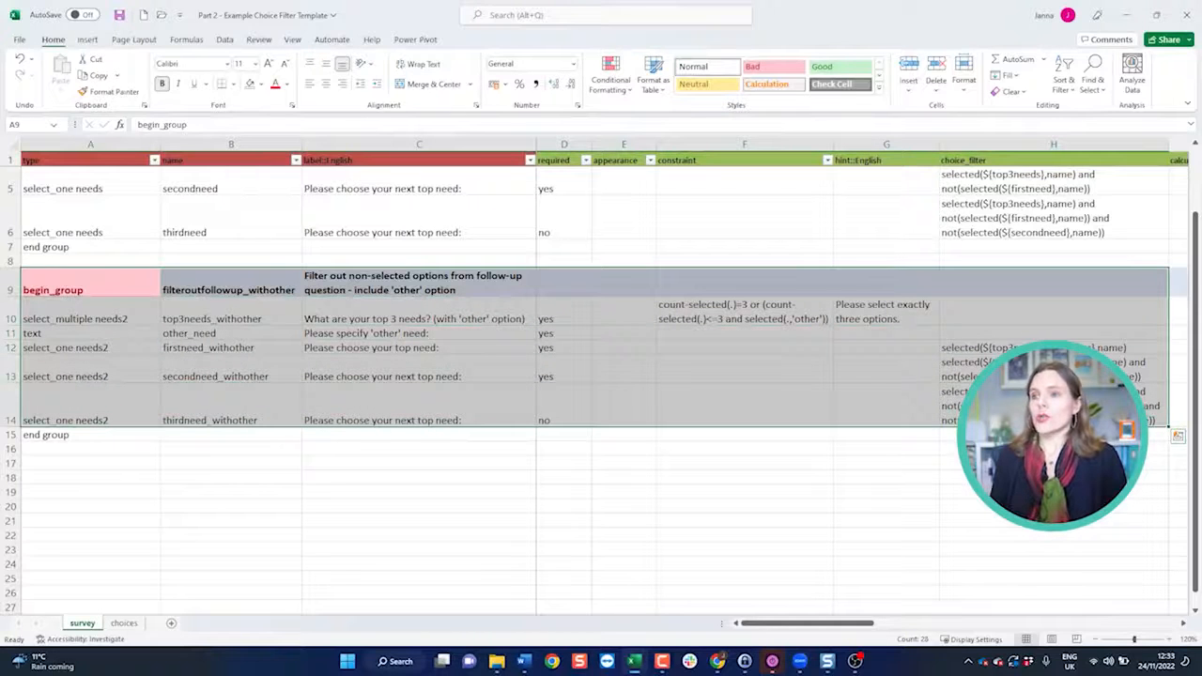
# Step: Check the filteroutfollowup_withother group's choice filter and label cells, and shorten the survey sheet's label::English column header to label
pyautogui.moveTo(1054, 282); pyautogui.dragTo(1053, 420)
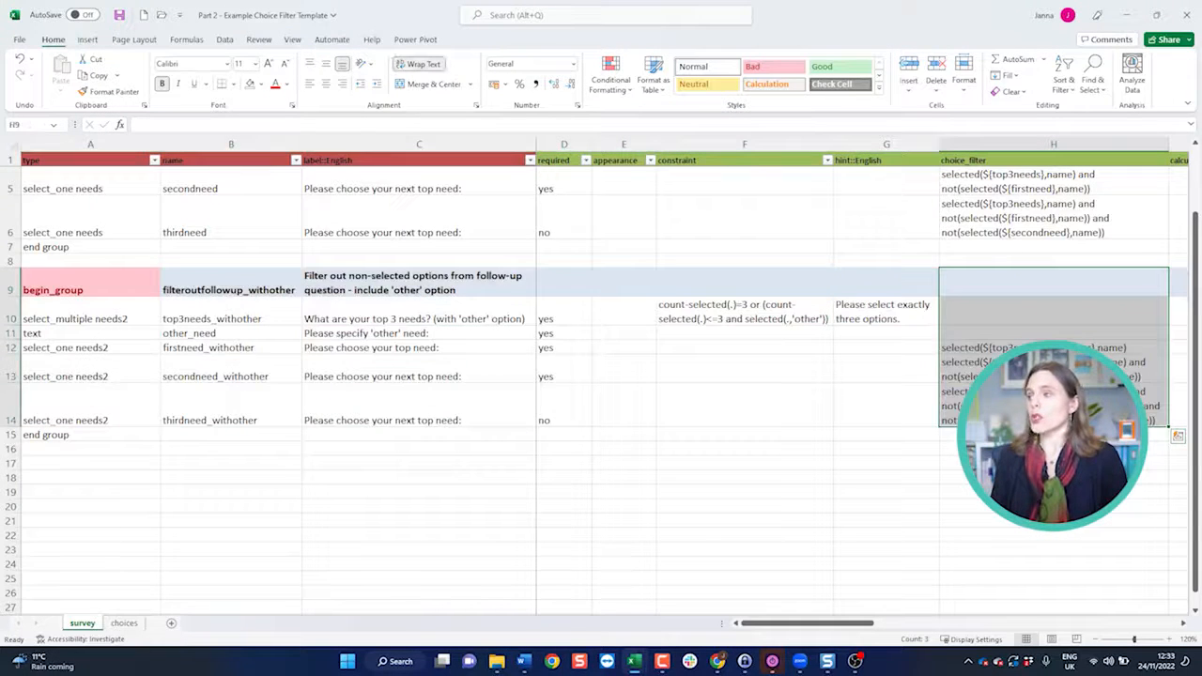
pyautogui.click(419, 283)
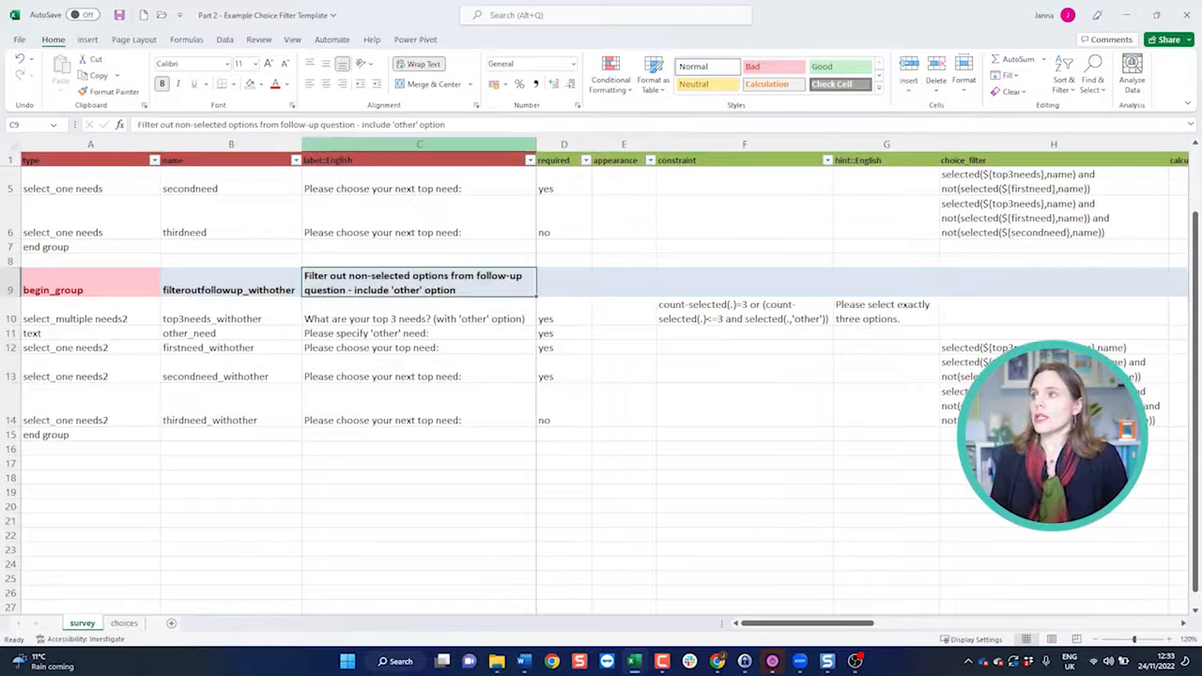
pyautogui.click(419, 160)
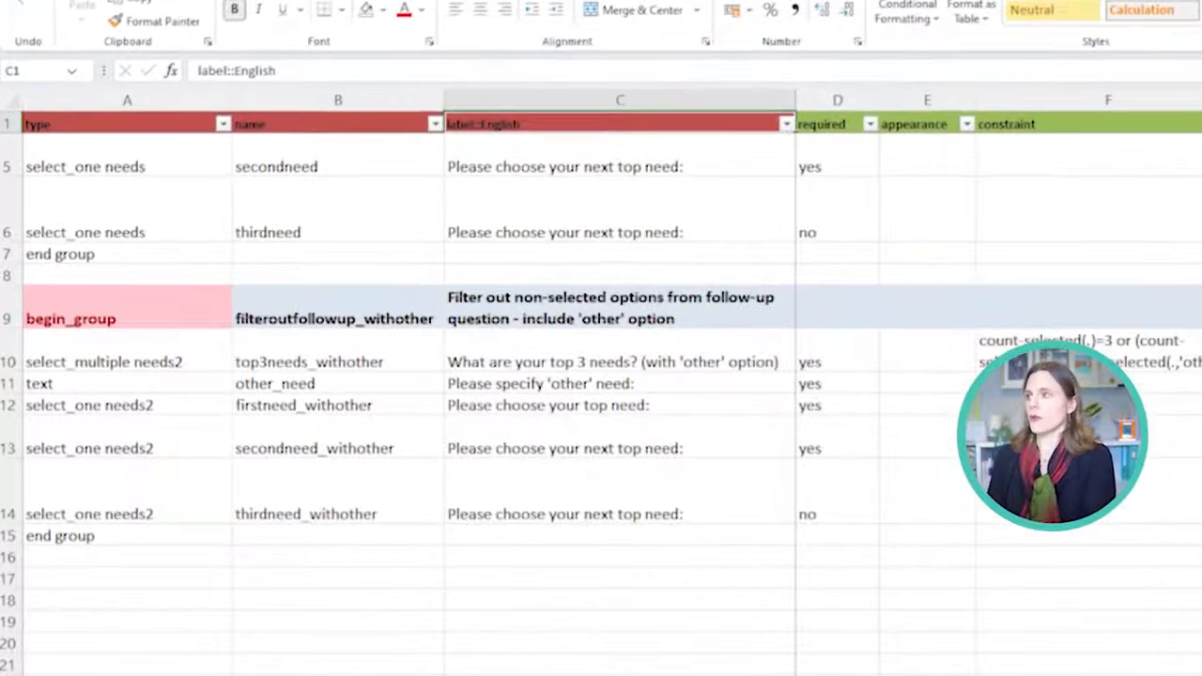
pyautogui.write('label')
pyautogui.press('Return')
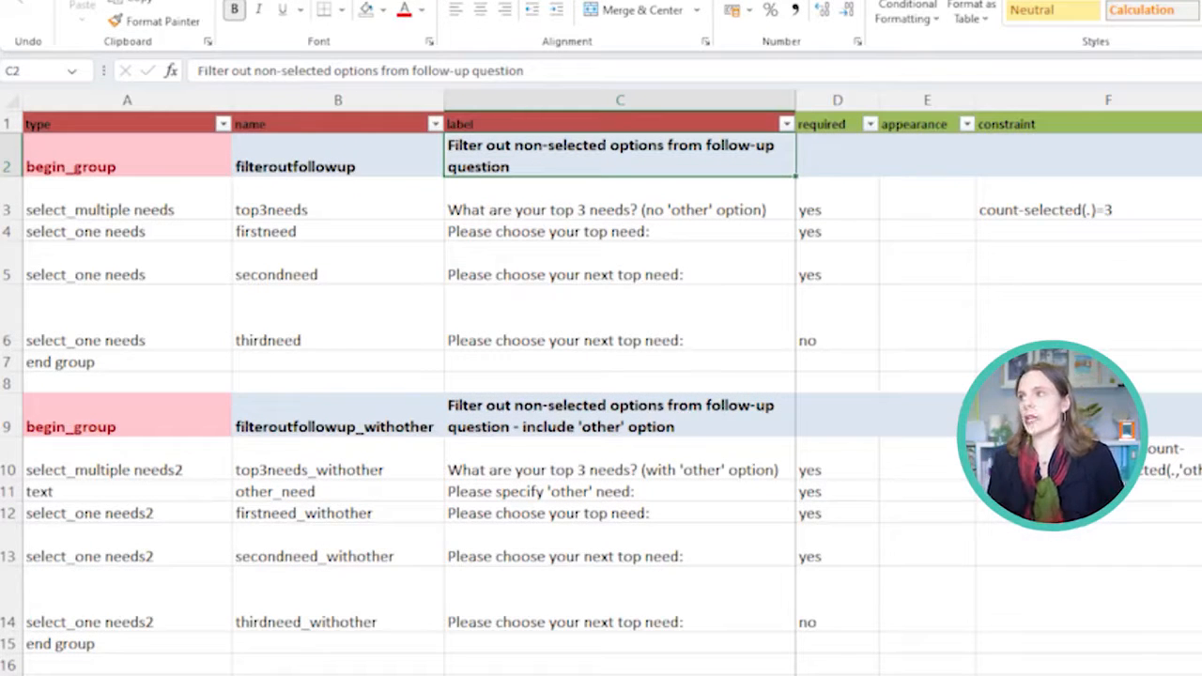
# Step: Set the label column header in cell C1 of the survey sheet to label::English
pyautogui.click(601, 124)
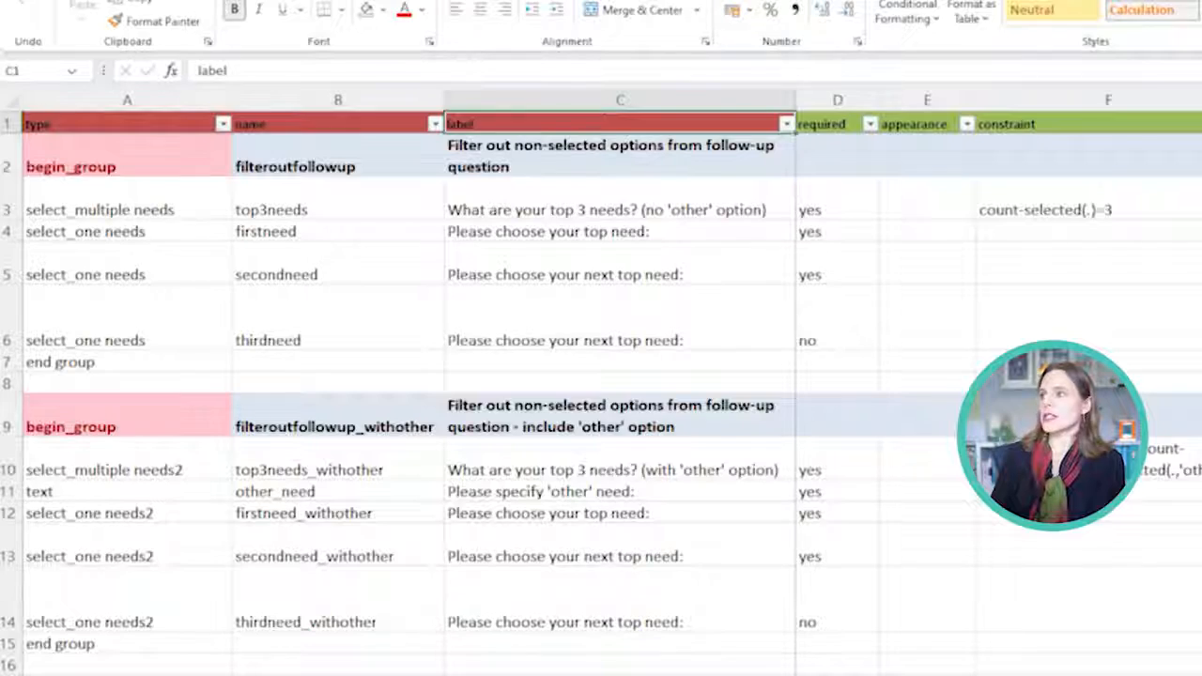
pyautogui.write(':')
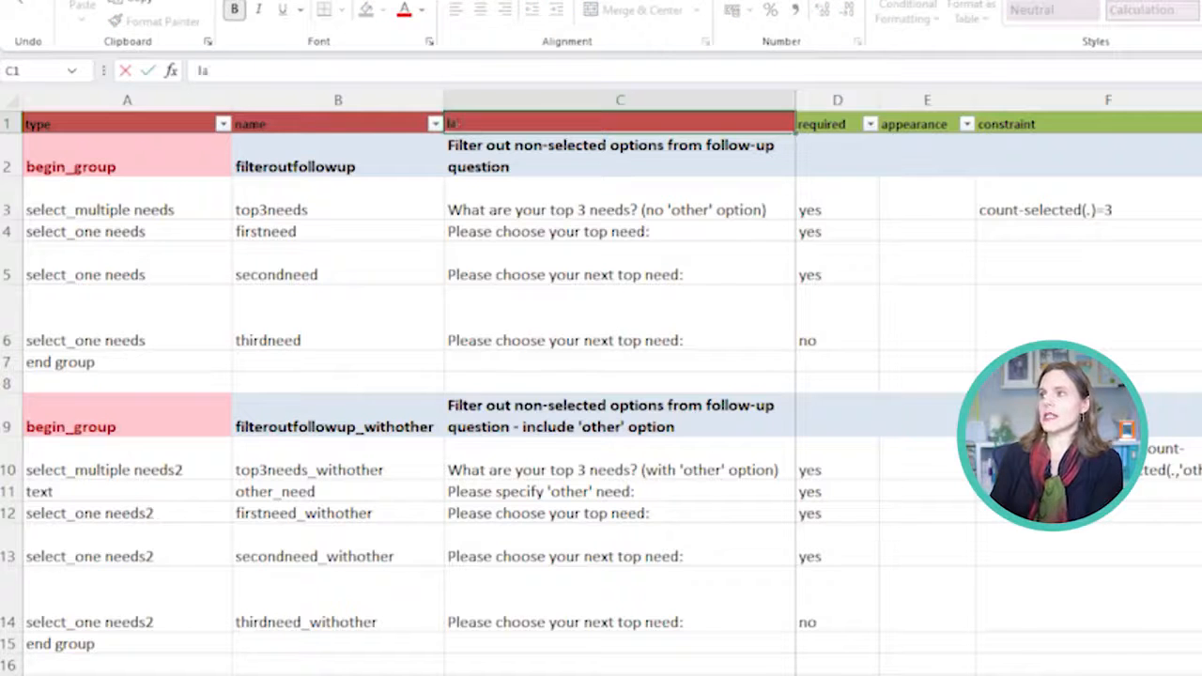
pyautogui.write(':En')
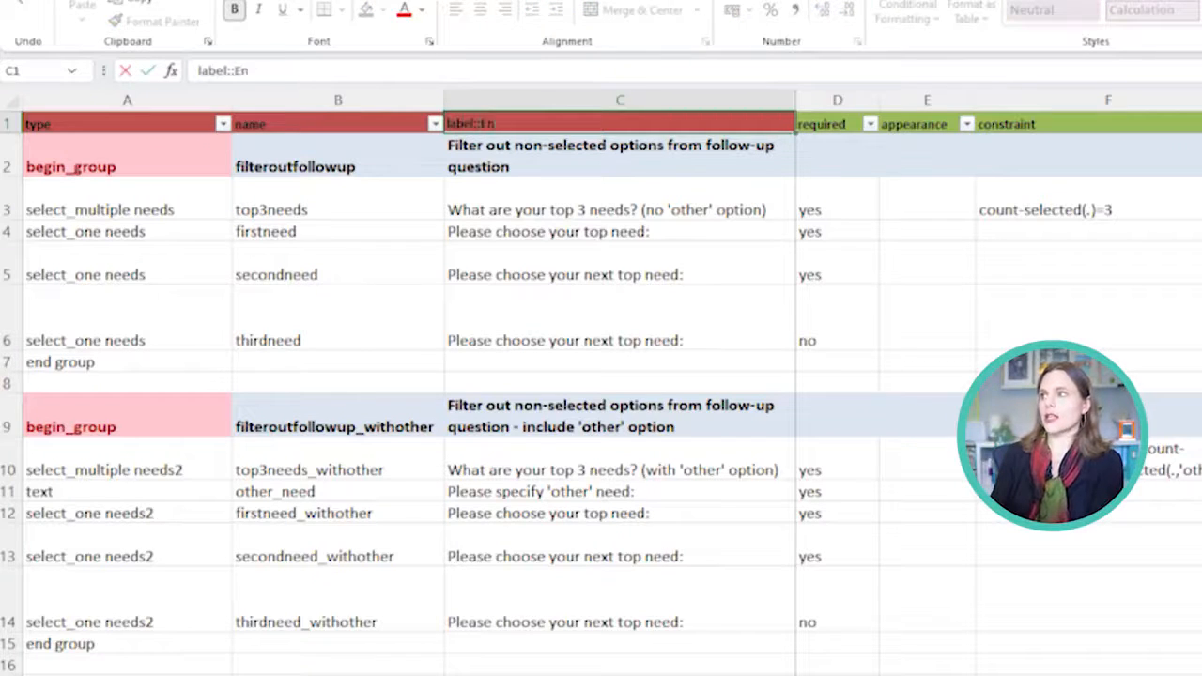
pyautogui.write('glish')
pyautogui.press('Return')
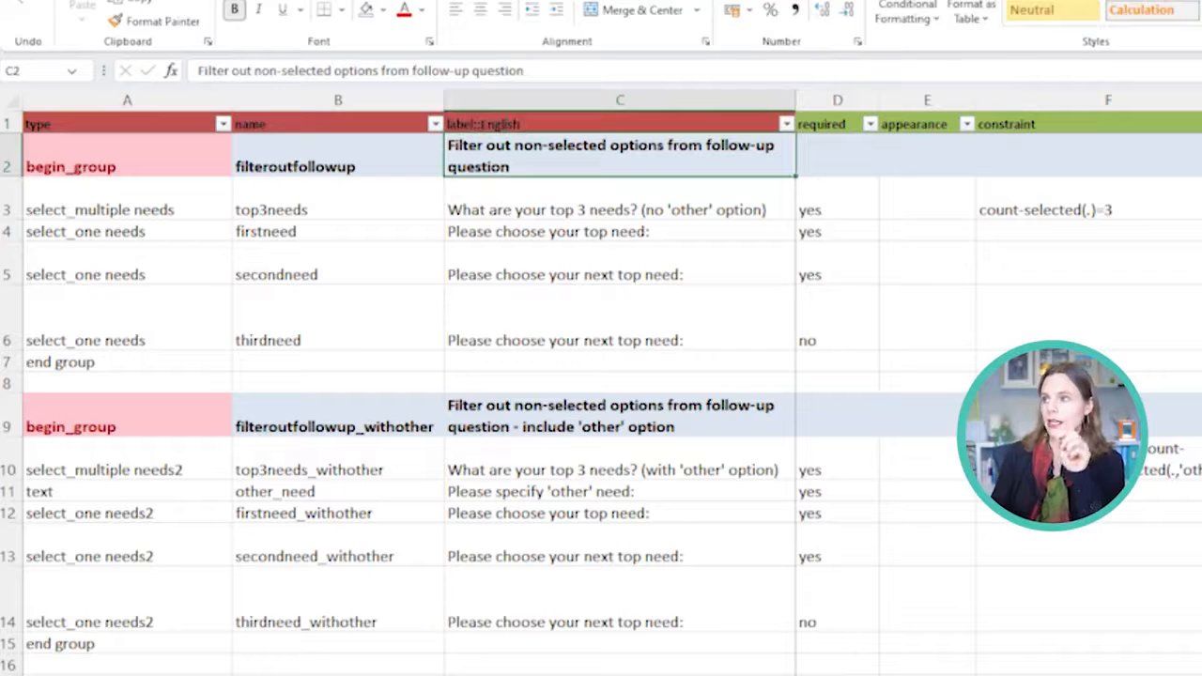
# Step: Examine the English language suffix in the survey sheet's label, hint and constraint_message headers and in the choices sheet's label header
pyautogui.click(620, 123)
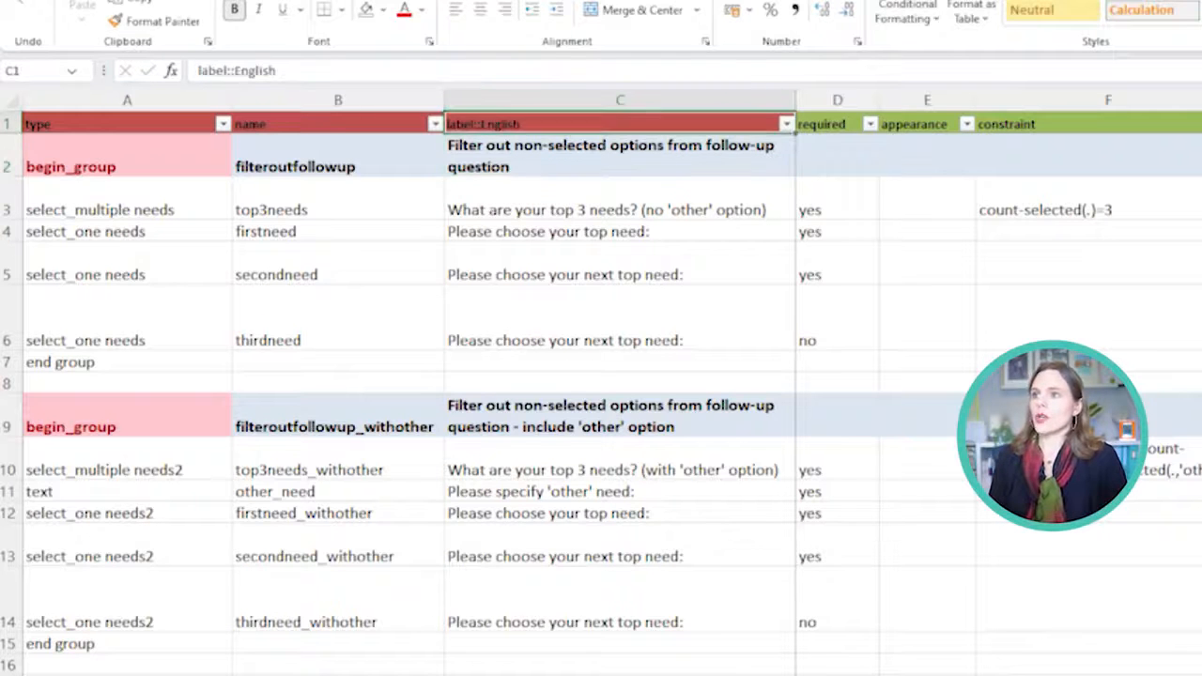
pyautogui.click(886, 160)
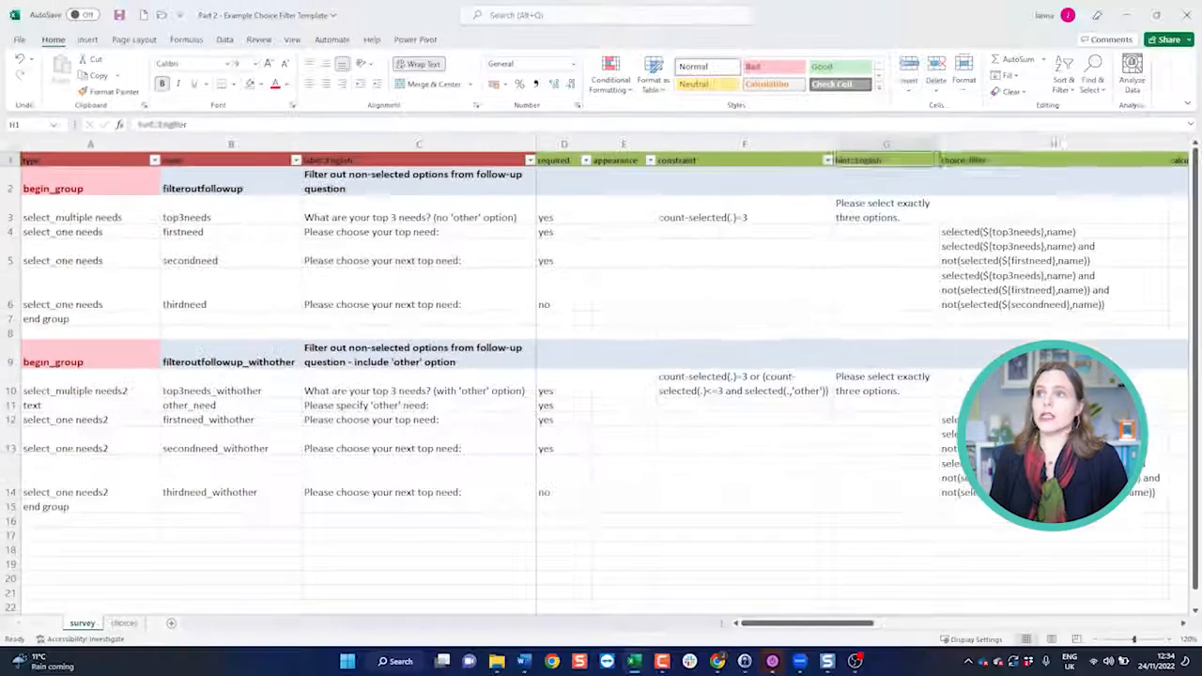
pyautogui.click(1033, 160)
pyautogui.moveTo(808, 624); pyautogui.dragTo(1005, 623)
pyautogui.click(975, 161)
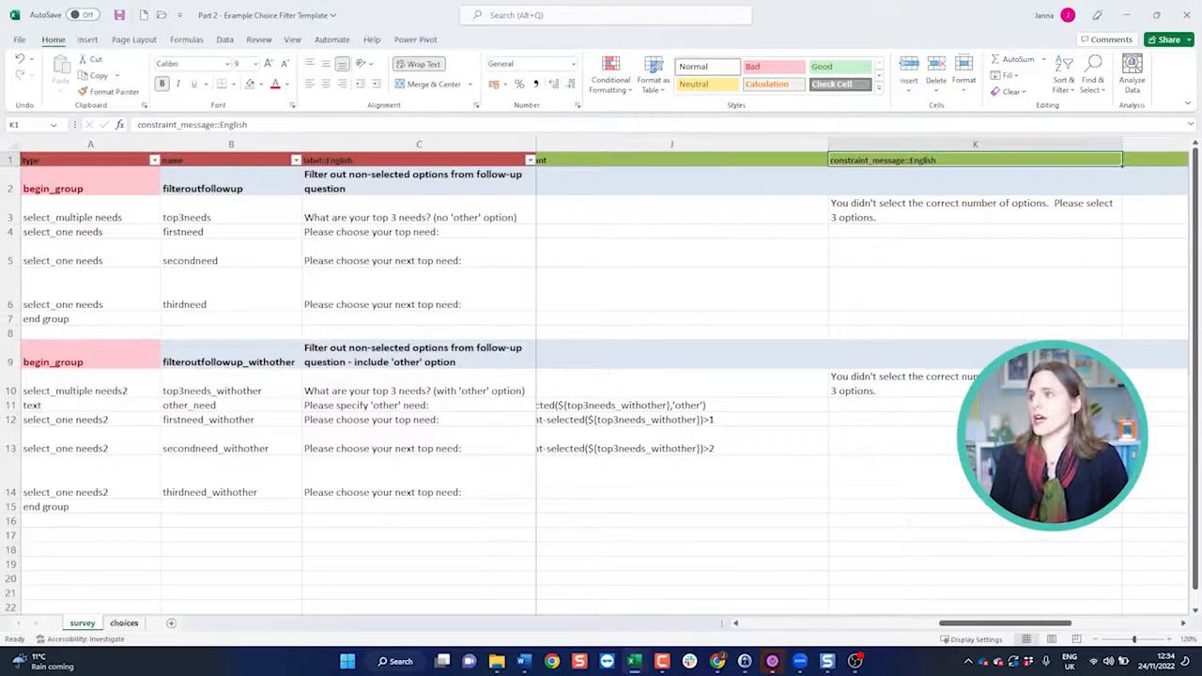
pyautogui.click(124, 623)
pyautogui.click(234, 156)
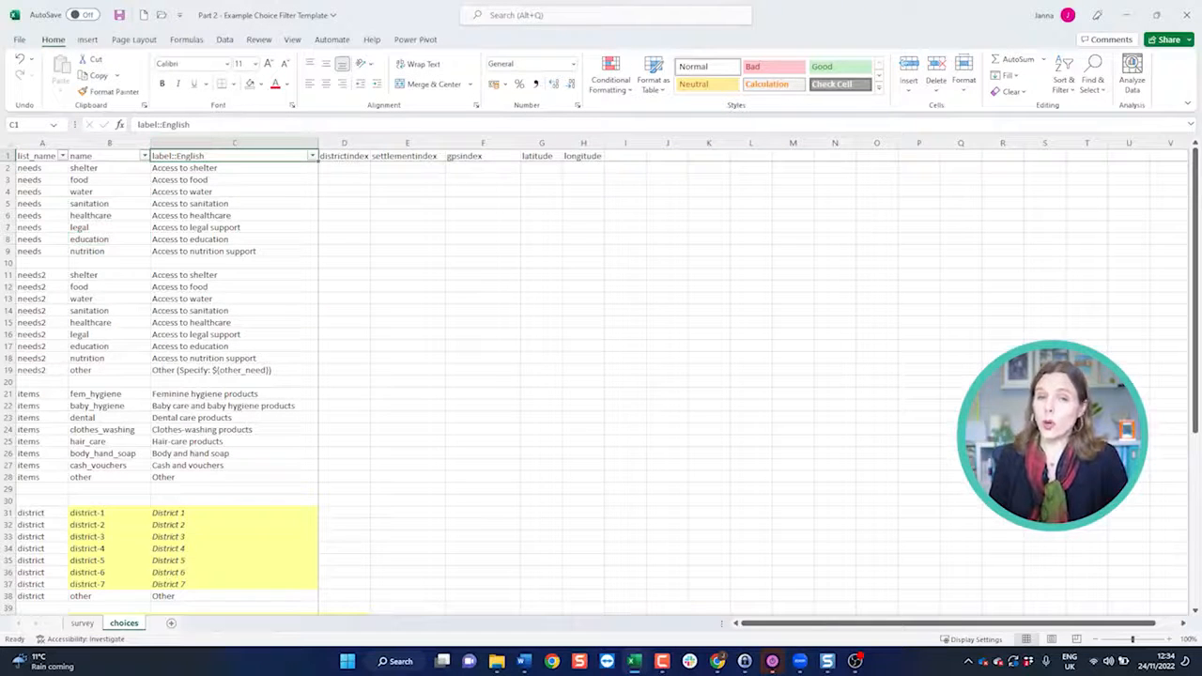
# Step: Select rows 9 to 15 of the filteroutfollowup_withother group in the survey sheet and inspect its choice_filter cells
pyautogui.click(82, 623)
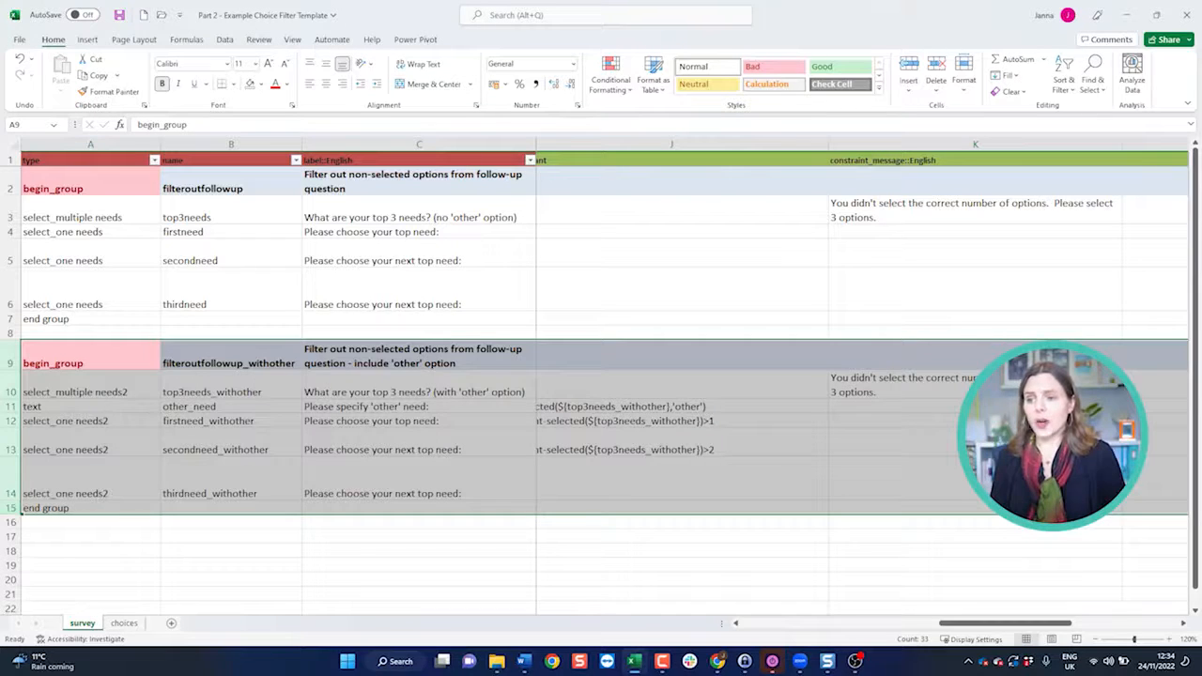
pyautogui.hscroll(-3, 862, 376)
pyautogui.hscroll(-3, 862, 375)
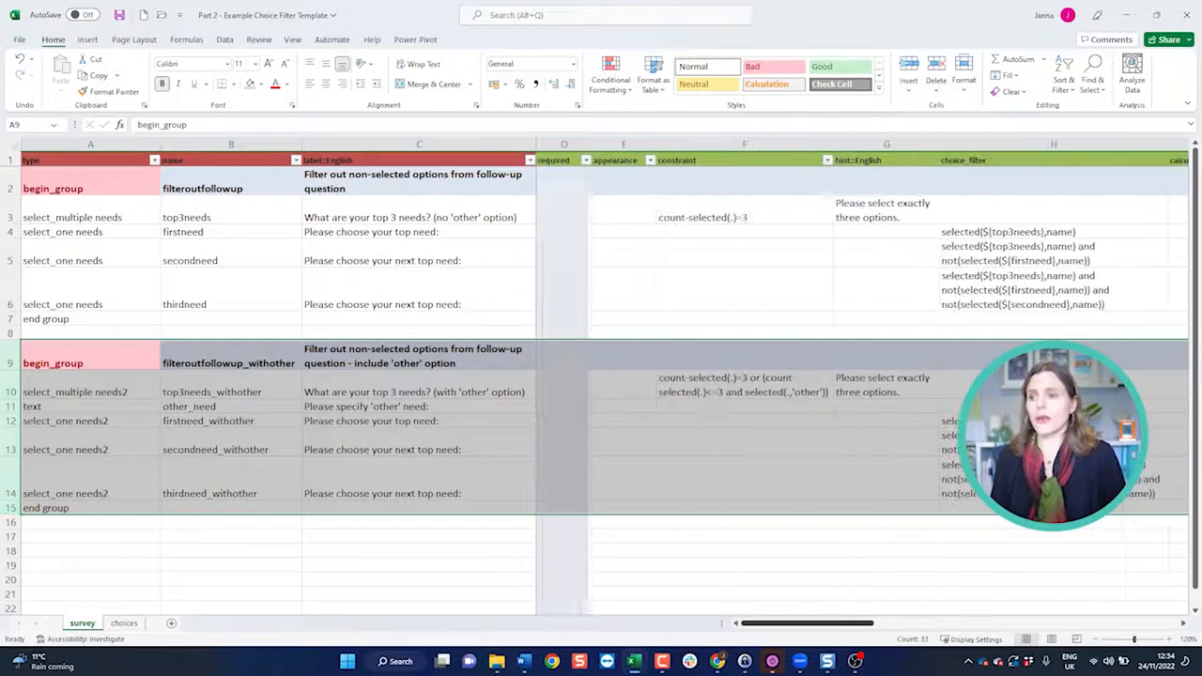
pyautogui.click(1054, 479)
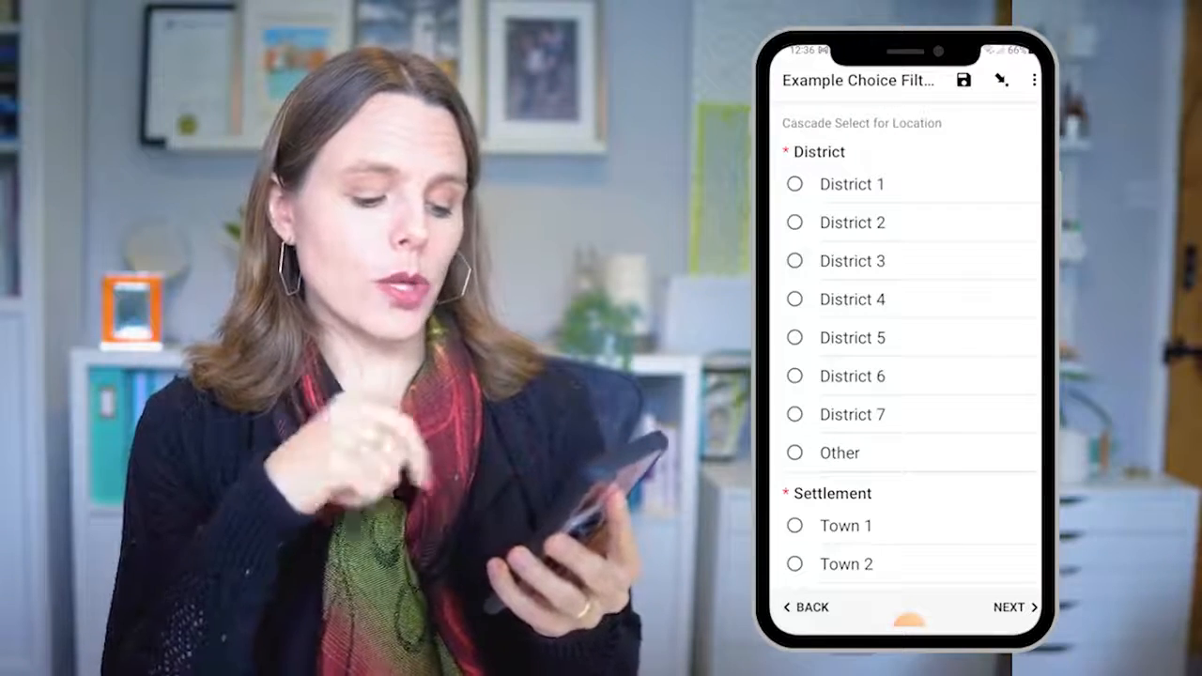
# Step: In the example choice filter form on the phone, answer the location questions with District 3, Town 3 and Marketplace 3
pyautogui.click(796, 261)
pyautogui.scroll(-5, 909, 342)
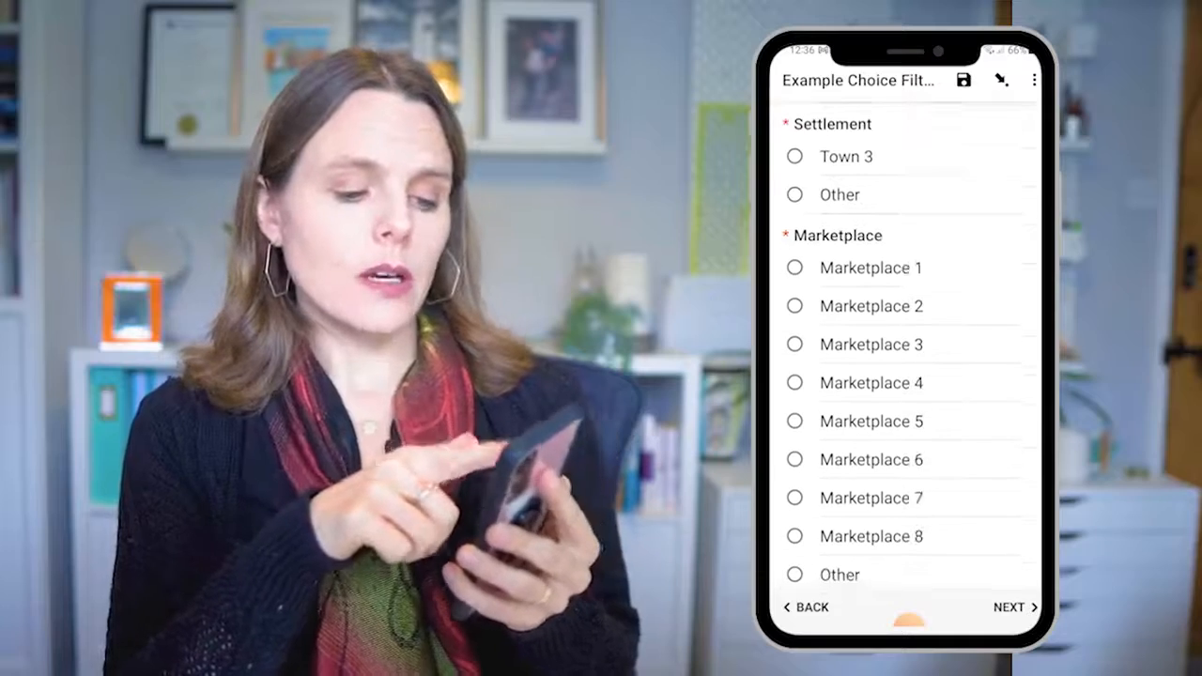
pyautogui.click(796, 169)
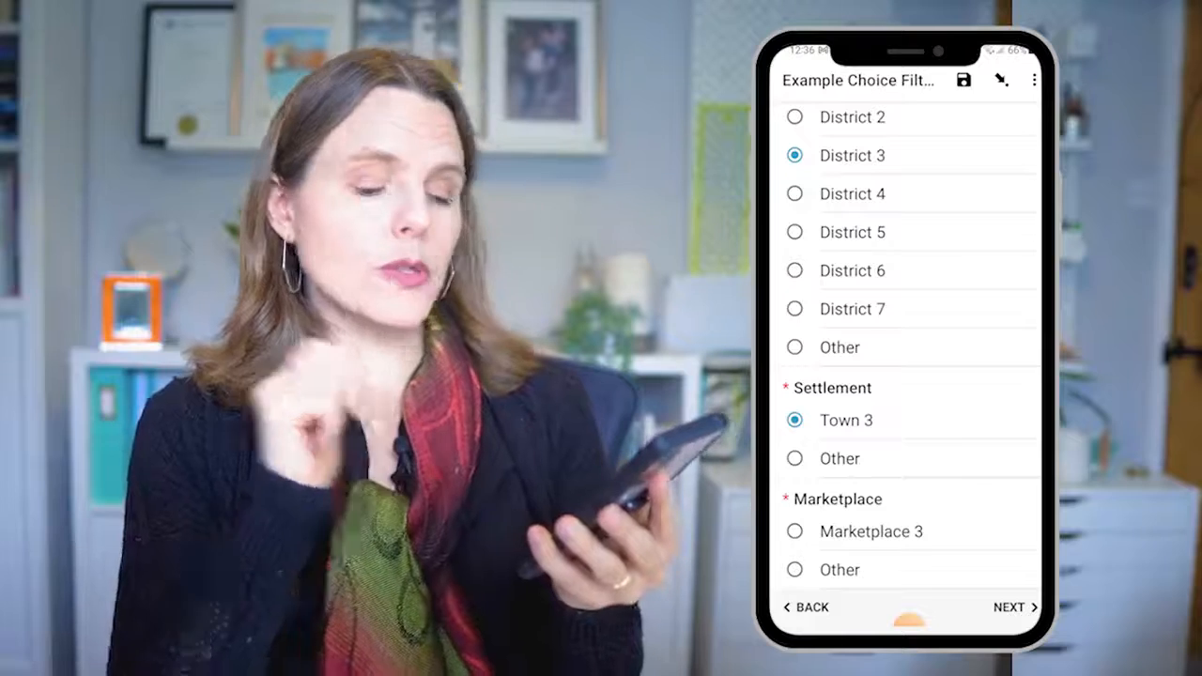
pyautogui.click(796, 532)
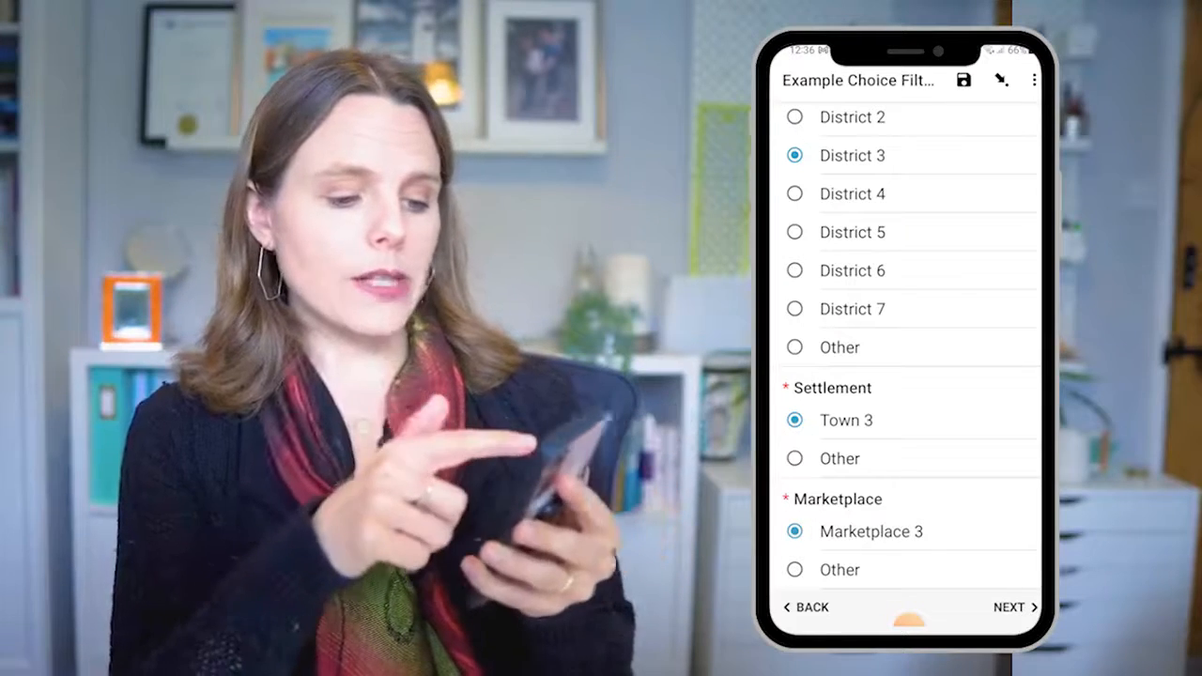
# Step: Change the location answers in the form to District 4, Town 4 and Marketplace 4
pyautogui.click(794, 193)
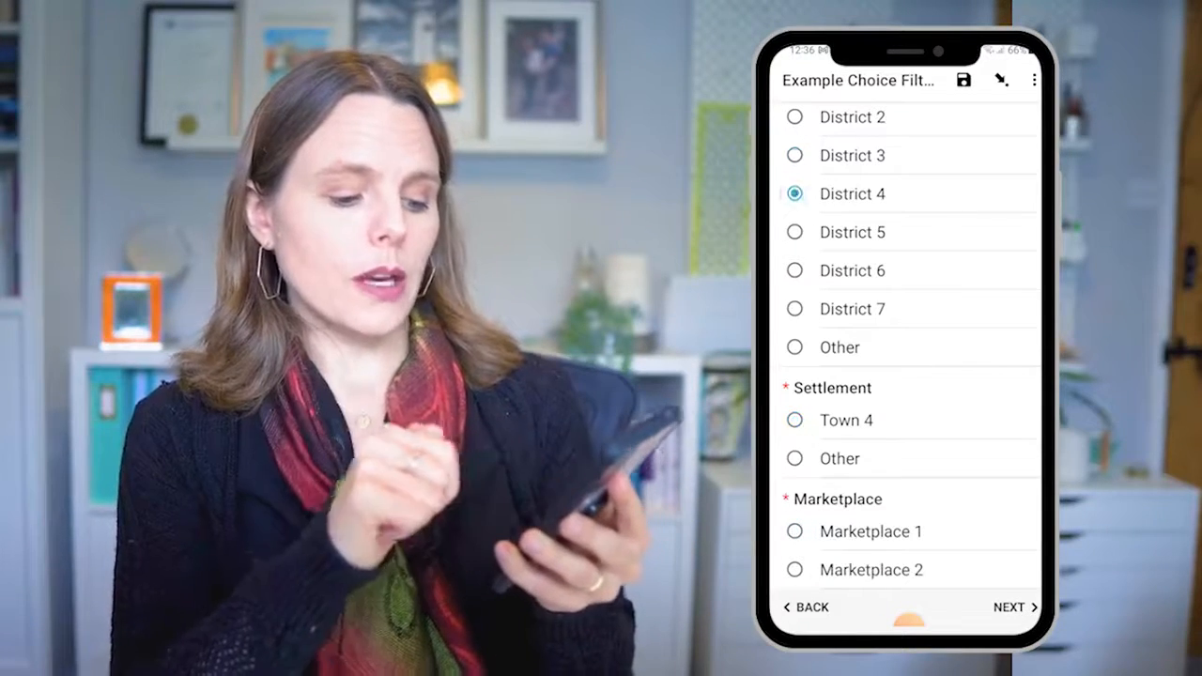
pyautogui.click(794, 420)
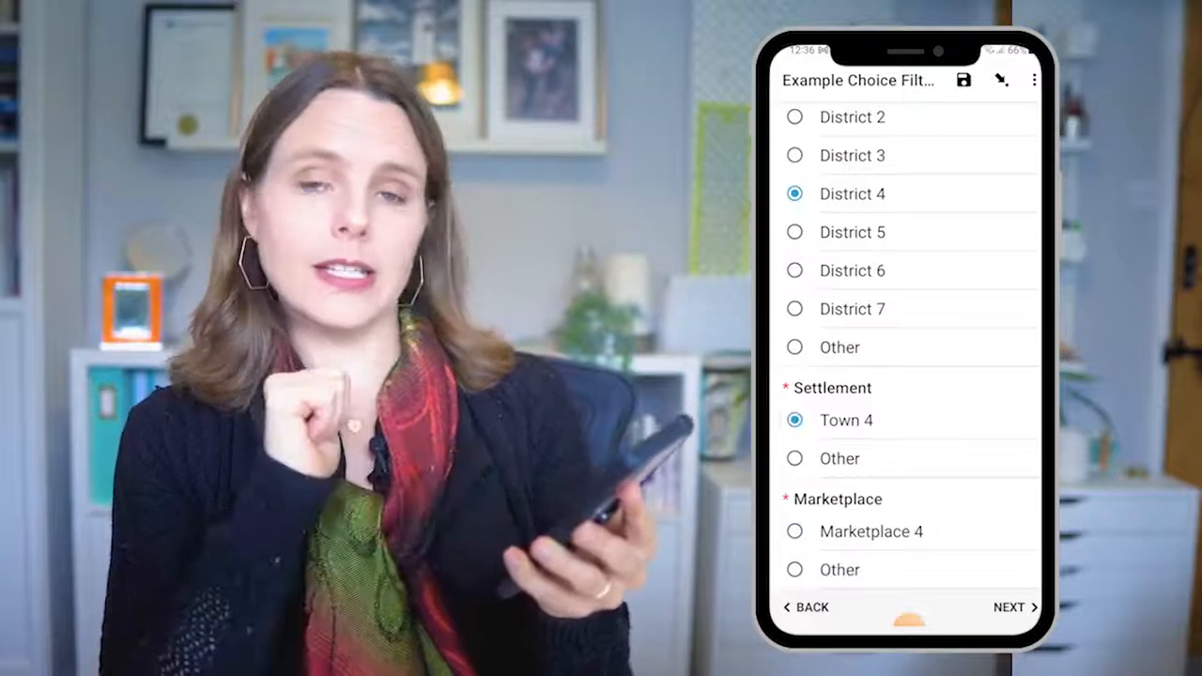
pyautogui.click(794, 532)
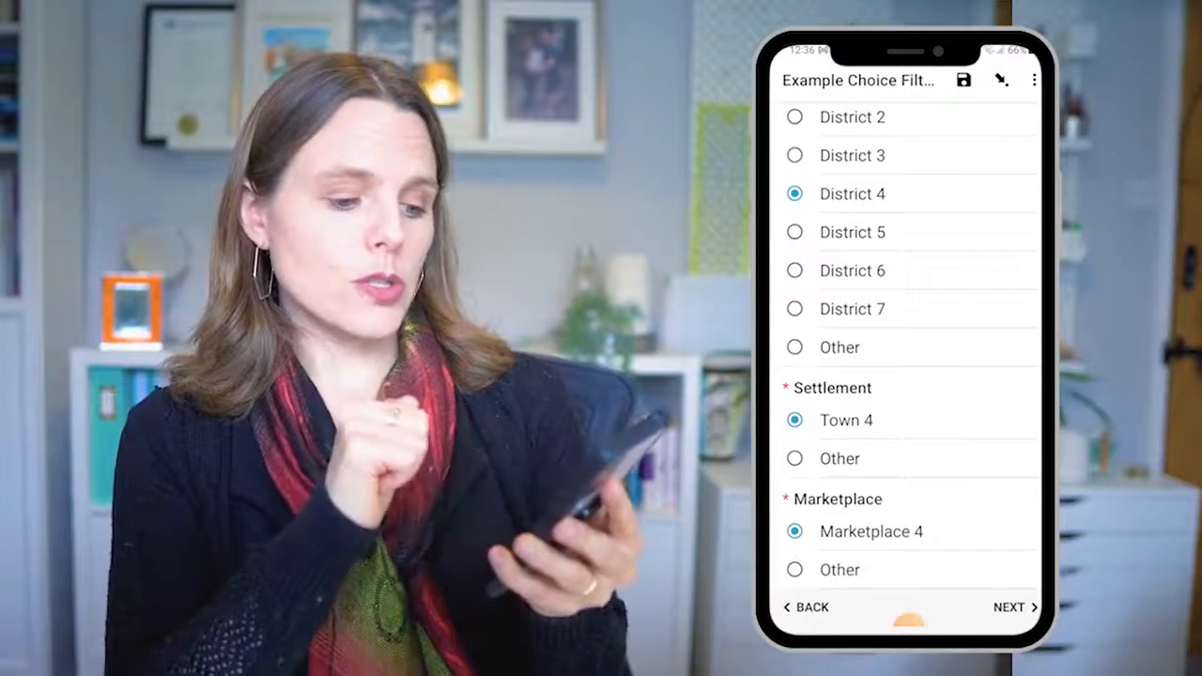
# Step: Change the location answers in the form to District 7, Town 7 and Marketplace 8, and review the cascading questions
pyautogui.click(794, 308)
pyautogui.click(794, 420)
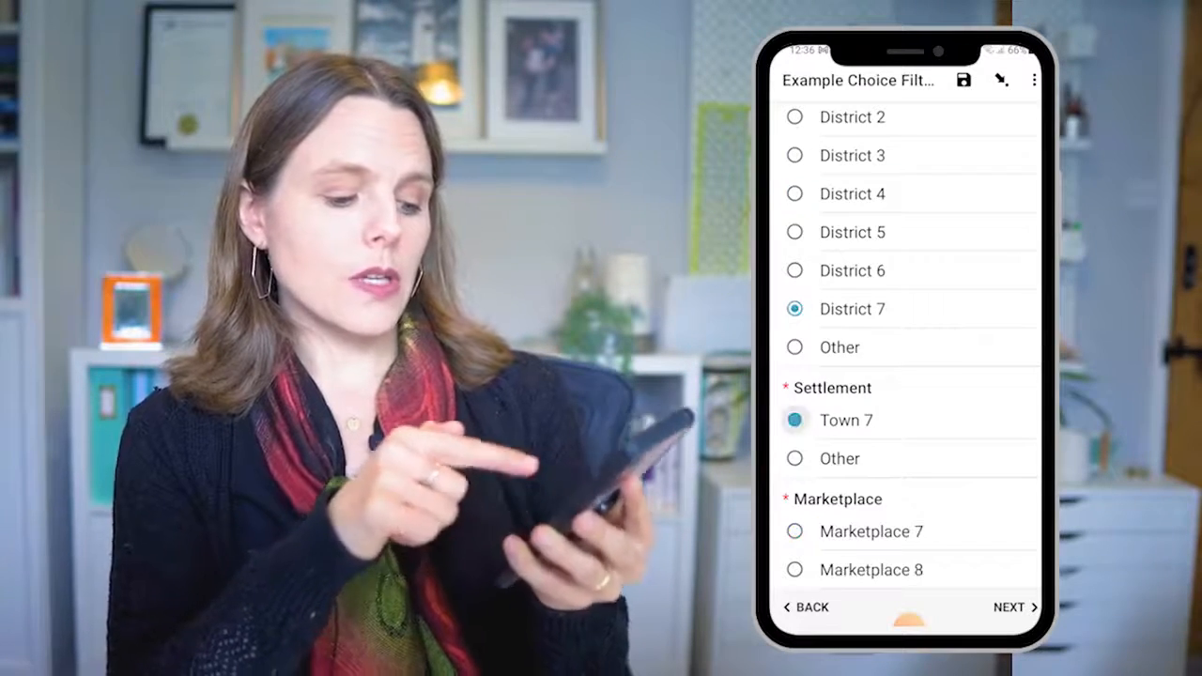
pyautogui.scroll(-1, 905, 344)
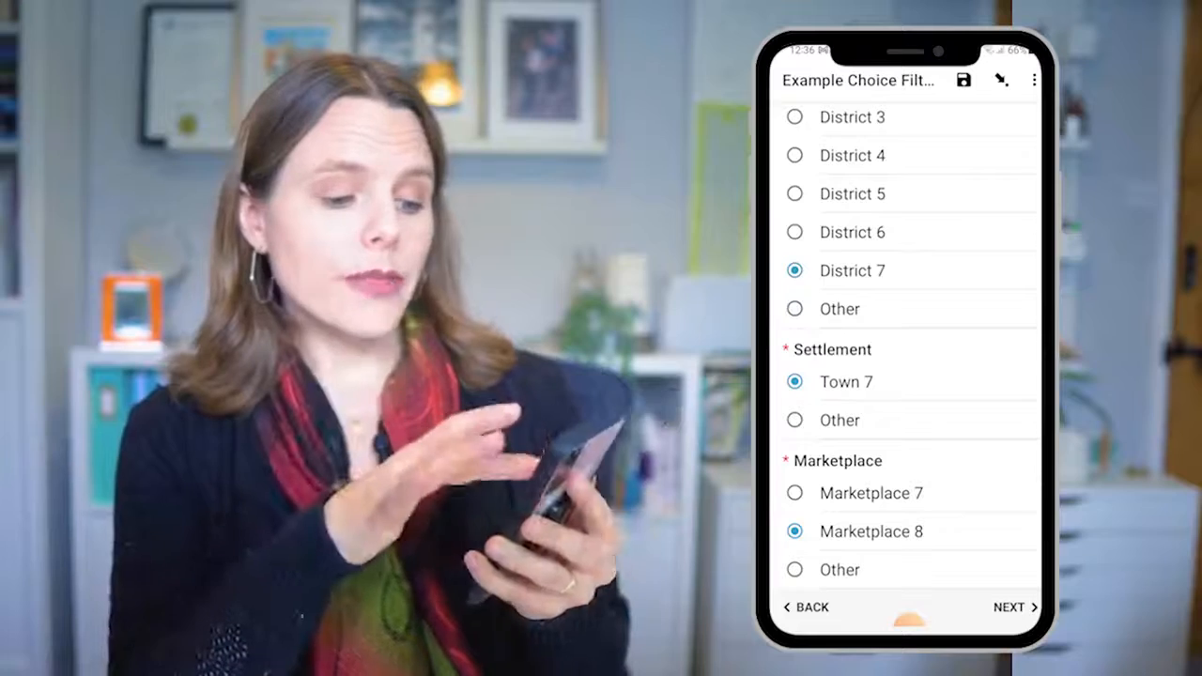
pyautogui.scroll(4, 904, 348)
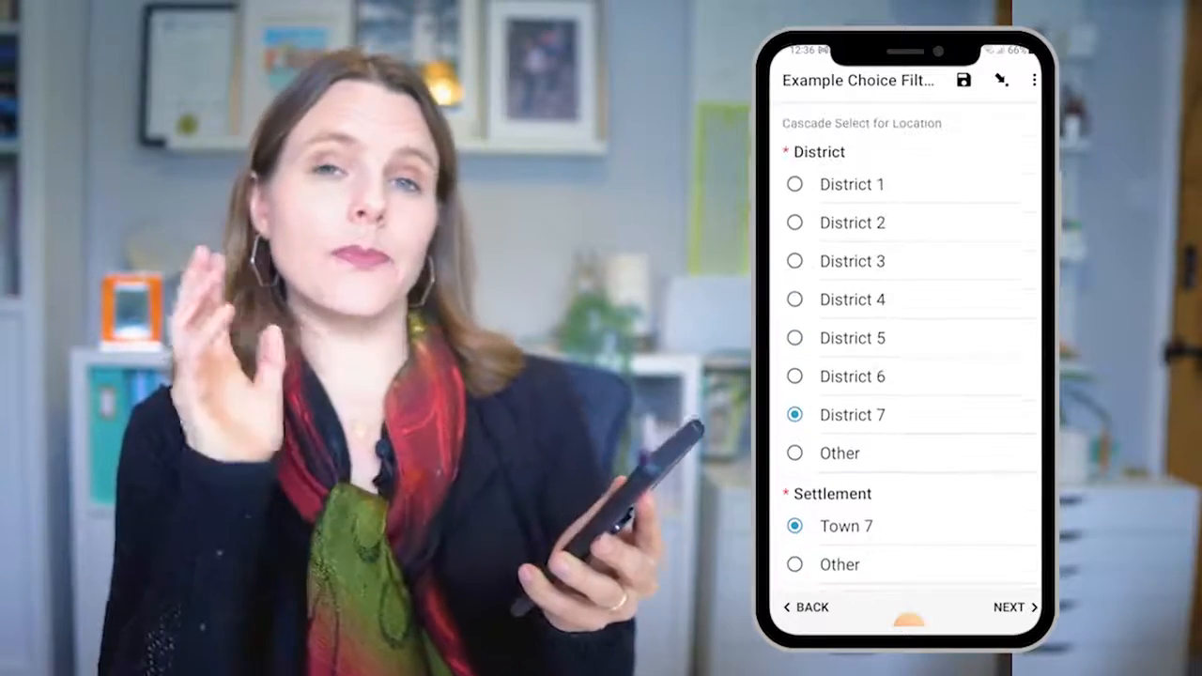
pyautogui.scroll(-4, 904, 347)
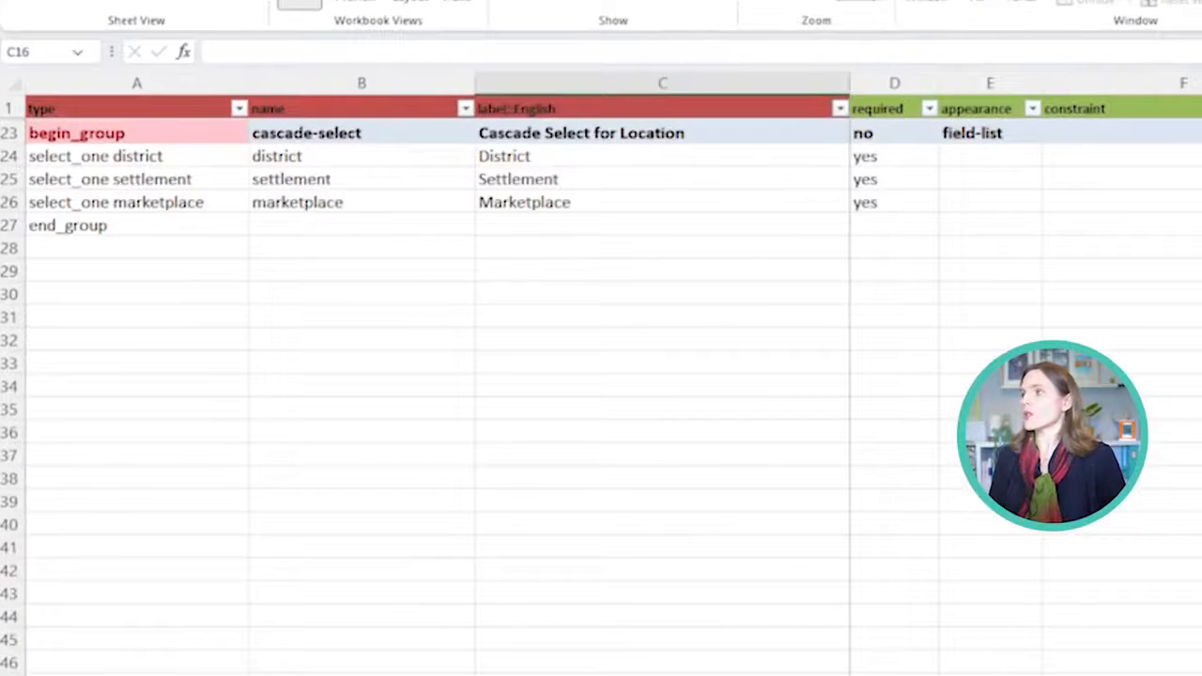
# Step: Select the district question's row in the survey spreadsheet and the matching district list, A31 to C38, in the choices sheet
pyautogui.moveTo(136, 156); pyautogui.dragTo(1193, 155)
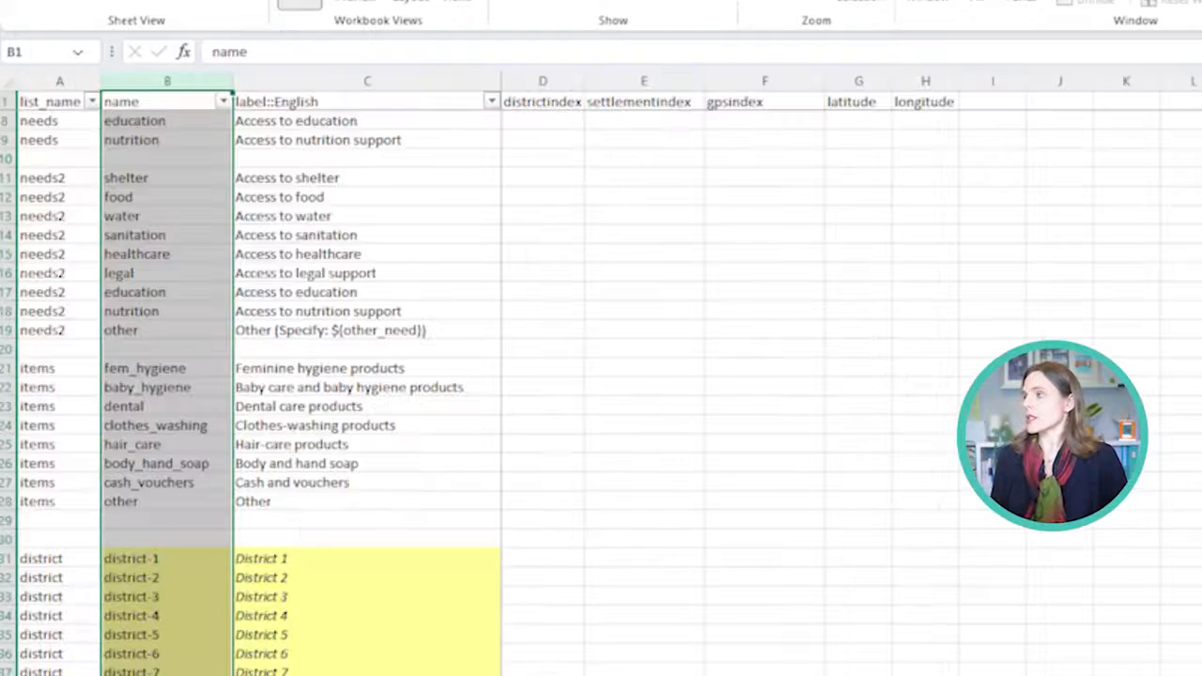
pyautogui.scroll(-2, 601, 375)
pyautogui.moveTo(47, 445); pyautogui.dragTo(329, 597)
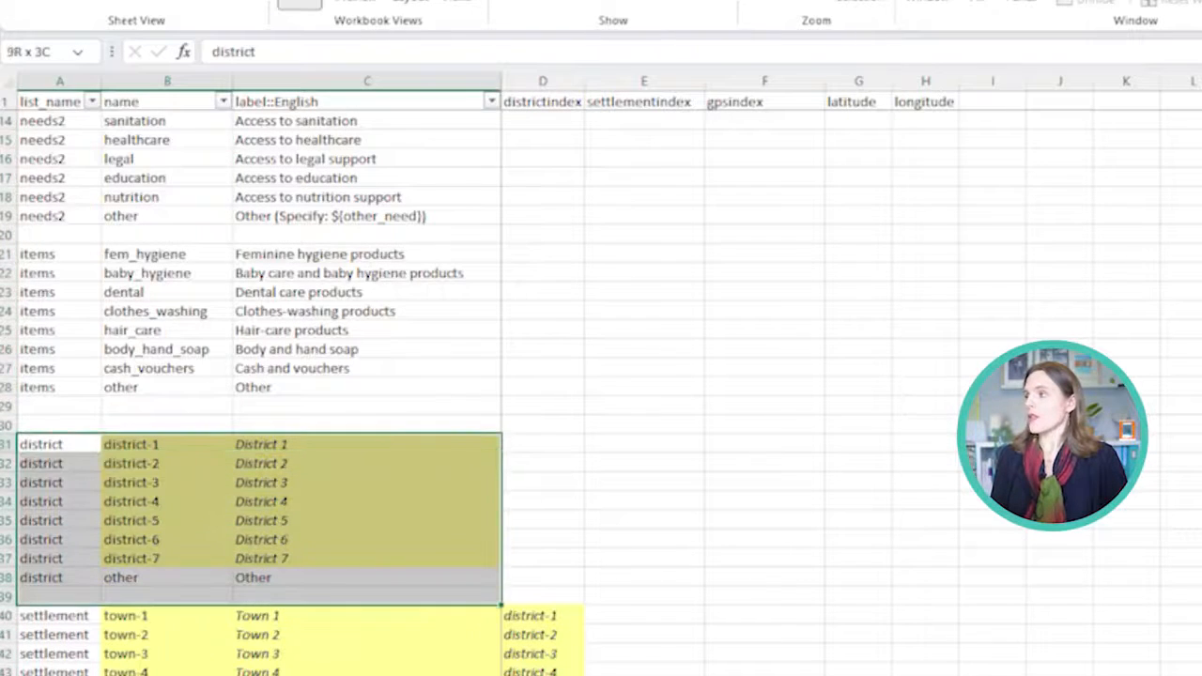
pyautogui.scroll(-2, 329, 596)
pyautogui.moveTo(47, 330); pyautogui.dragTo(328, 463)
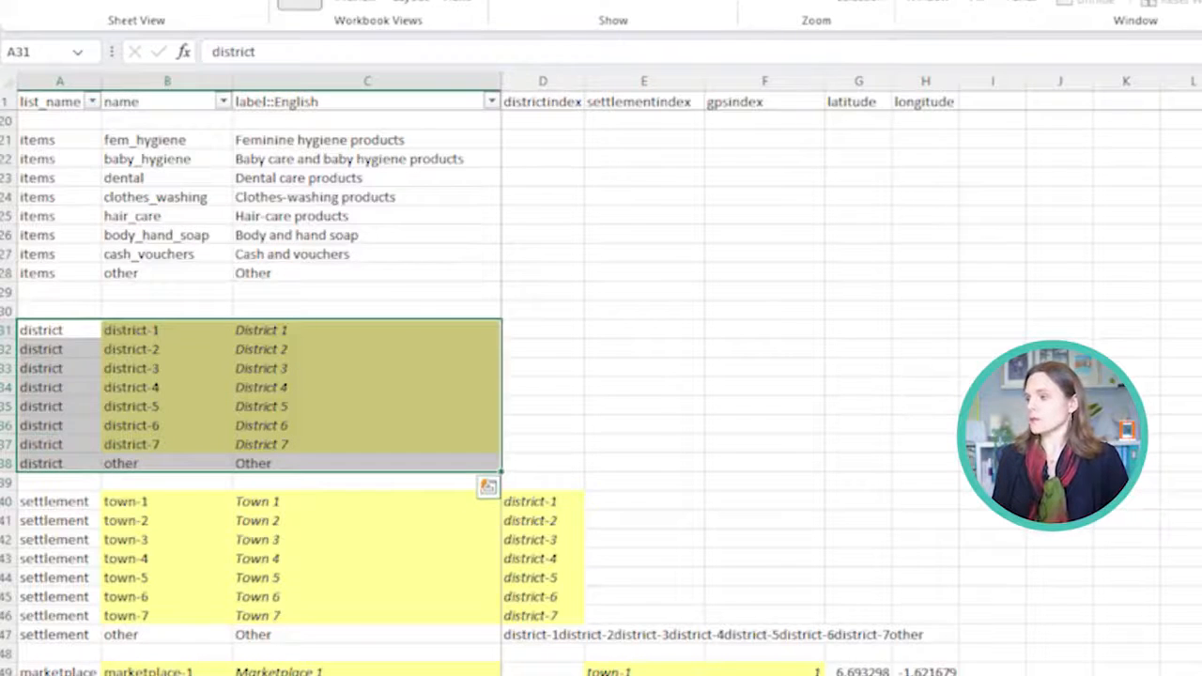
# Step: Set the settlement question's choice_filter in cell H25 of the survey sheet to districtindex = ${district}
pyautogui.hotkey('ctrl', 'pageup')
pyautogui.moveTo(137, 180); pyautogui.dragTo(1183, 179)
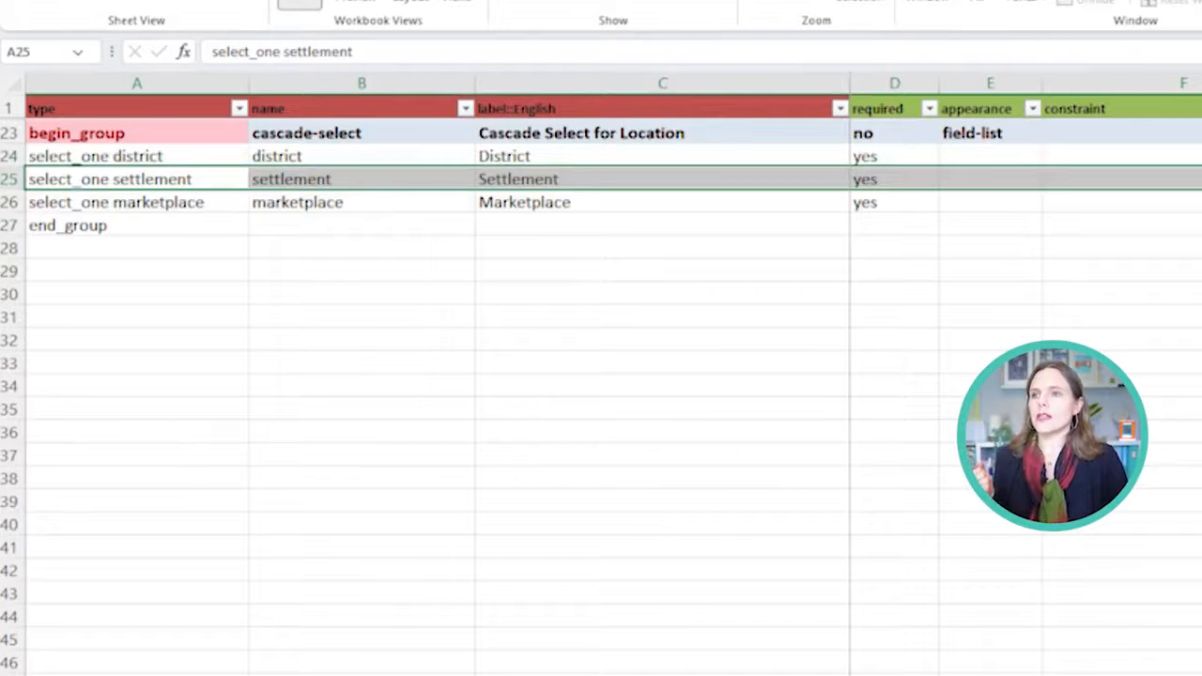
pyautogui.click(1201, 180)
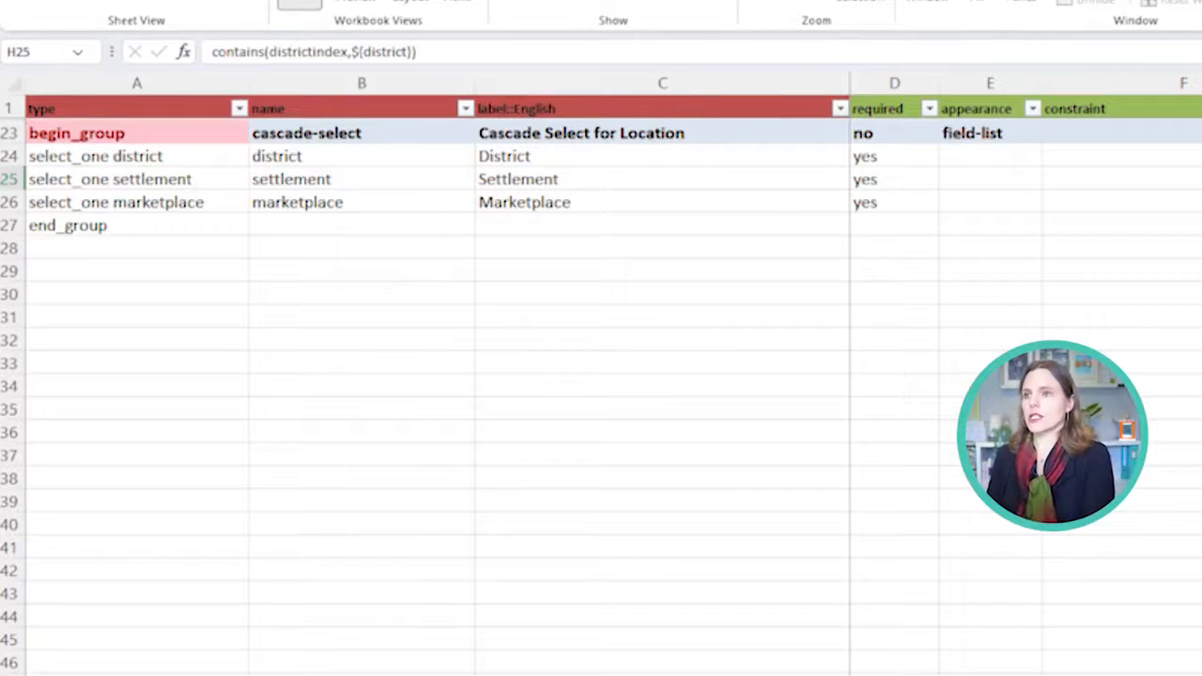
pyautogui.write('districtindex = ${di')
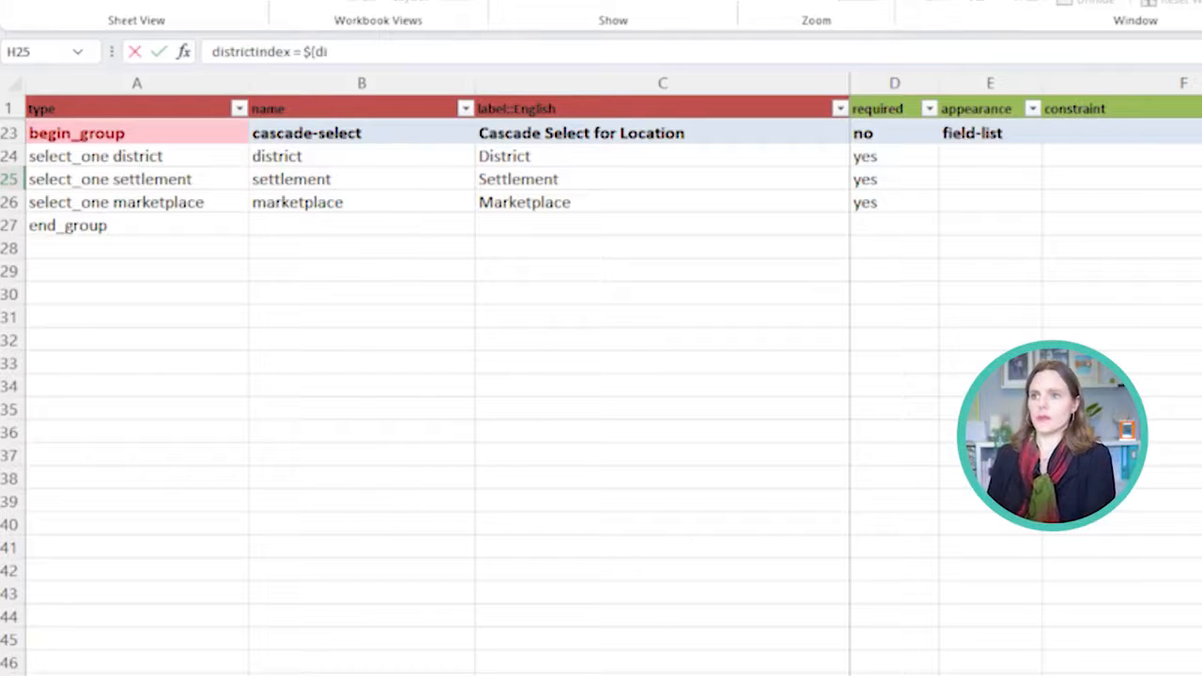
pyautogui.write('}')
pyautogui.press('Return')
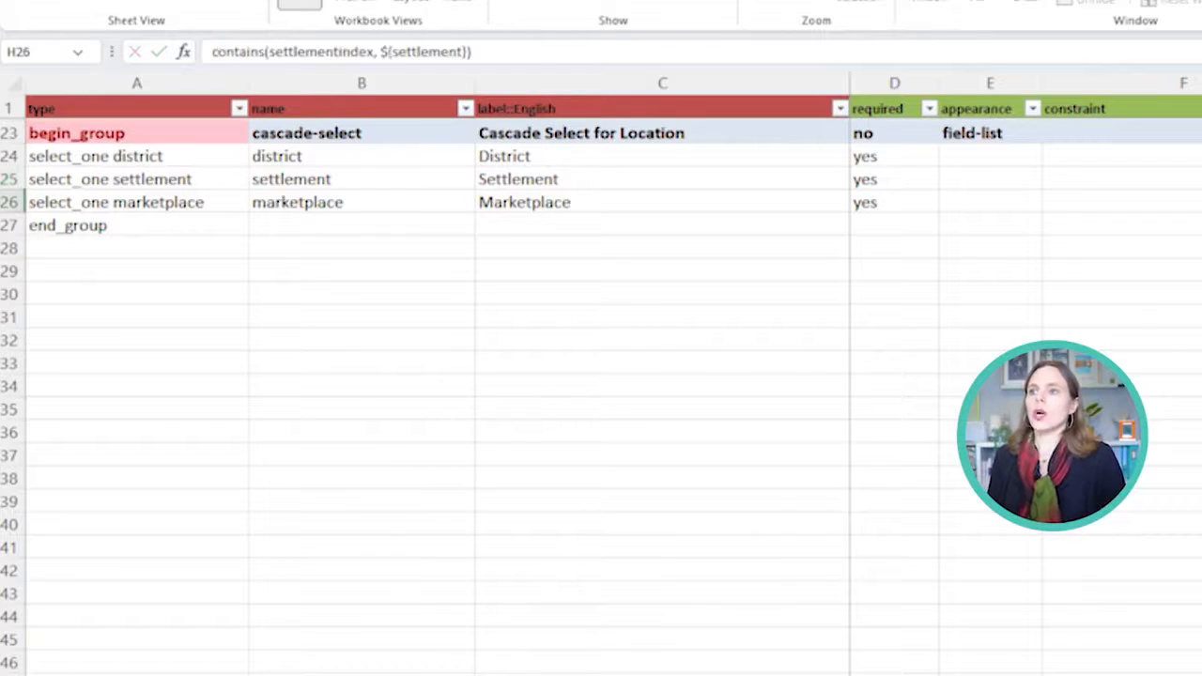
pyautogui.press('Up')
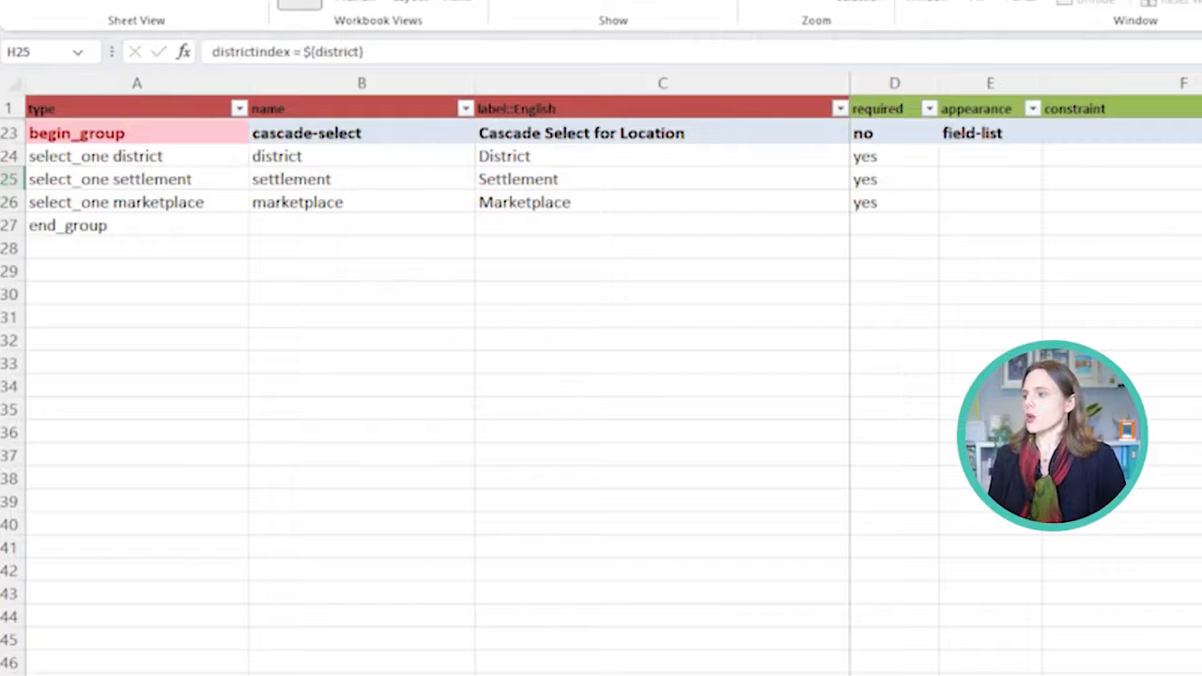
# Step: Select columns C to F, from label::English to gpsindex, in the choices sheet
pyautogui.hotkey('ctrl', 'pagedown')
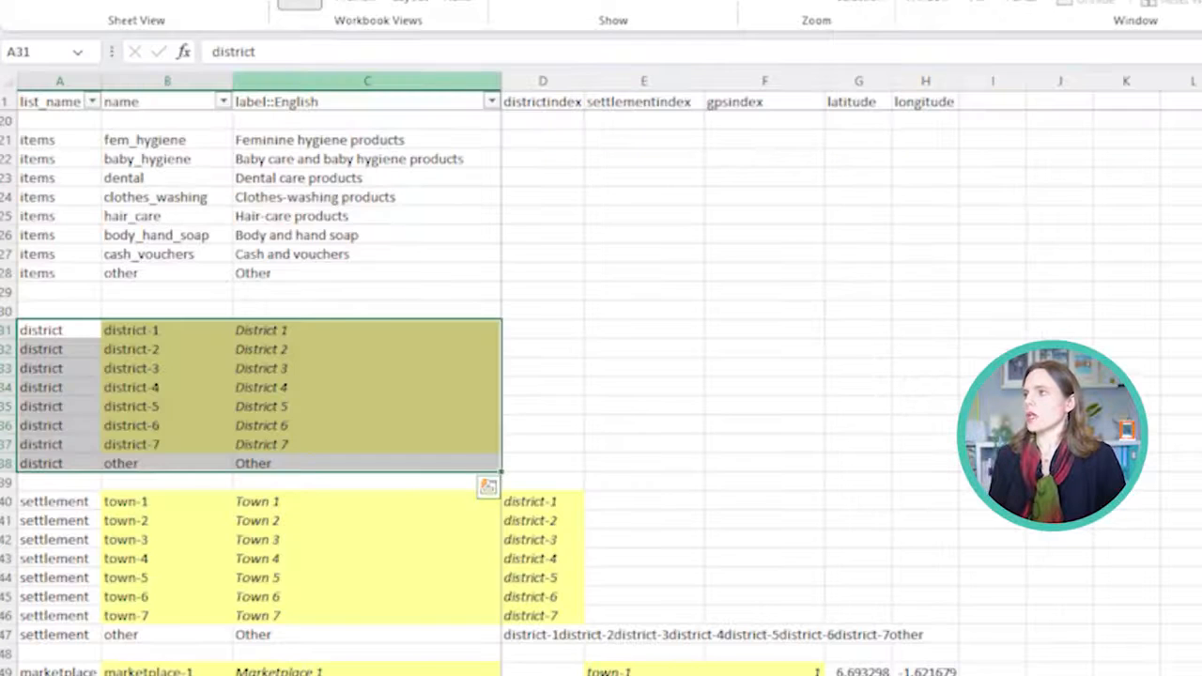
pyautogui.moveTo(414, 81); pyautogui.dragTo(796, 93)
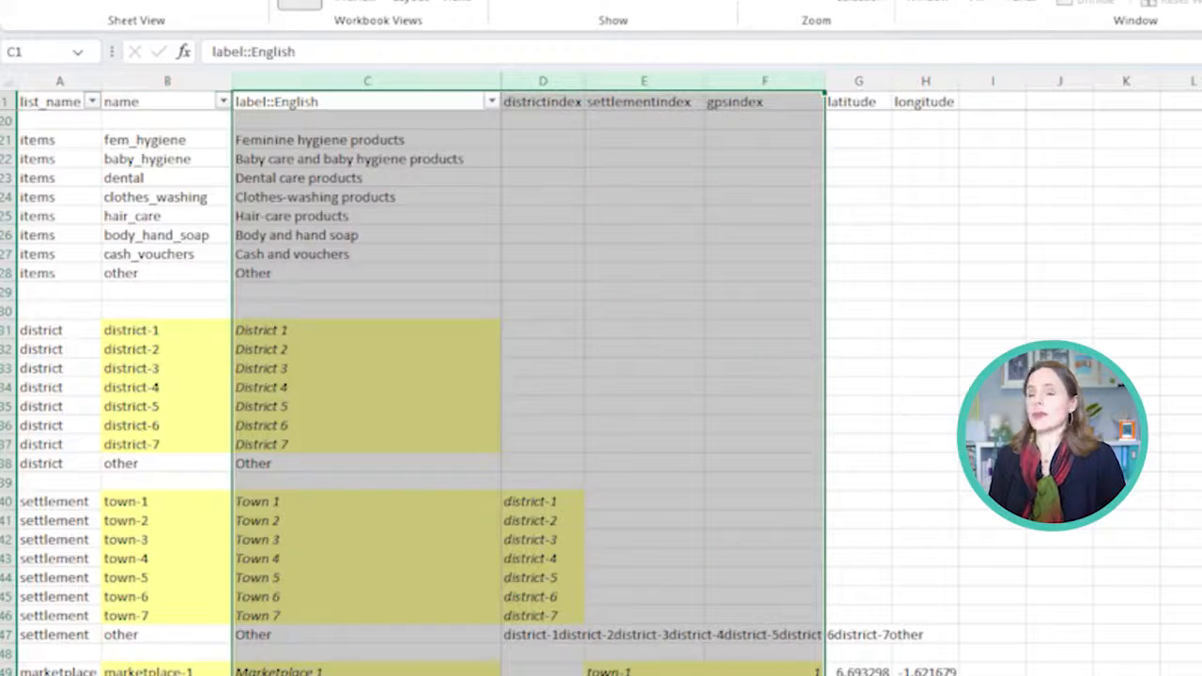
# Step: Compare the districtindex column header in the choices sheet with the district question's name in cell B24 of the survey sheet
pyautogui.click(582, 104)
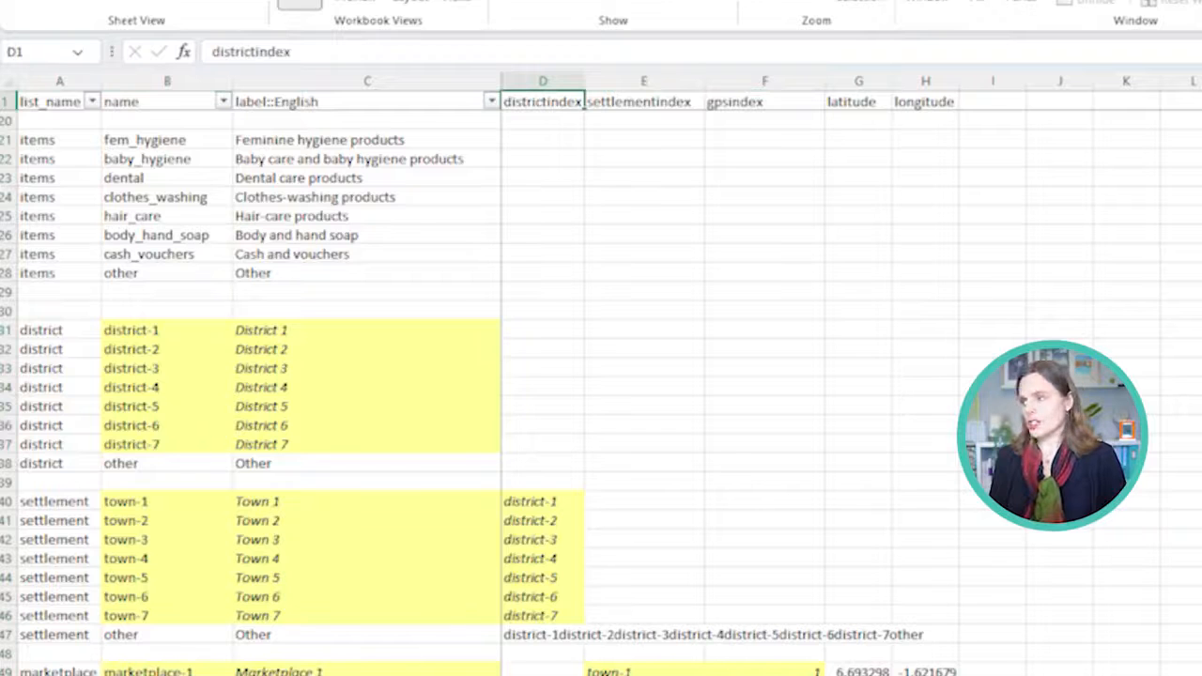
pyautogui.hotkey('ctrl', 'pageup')
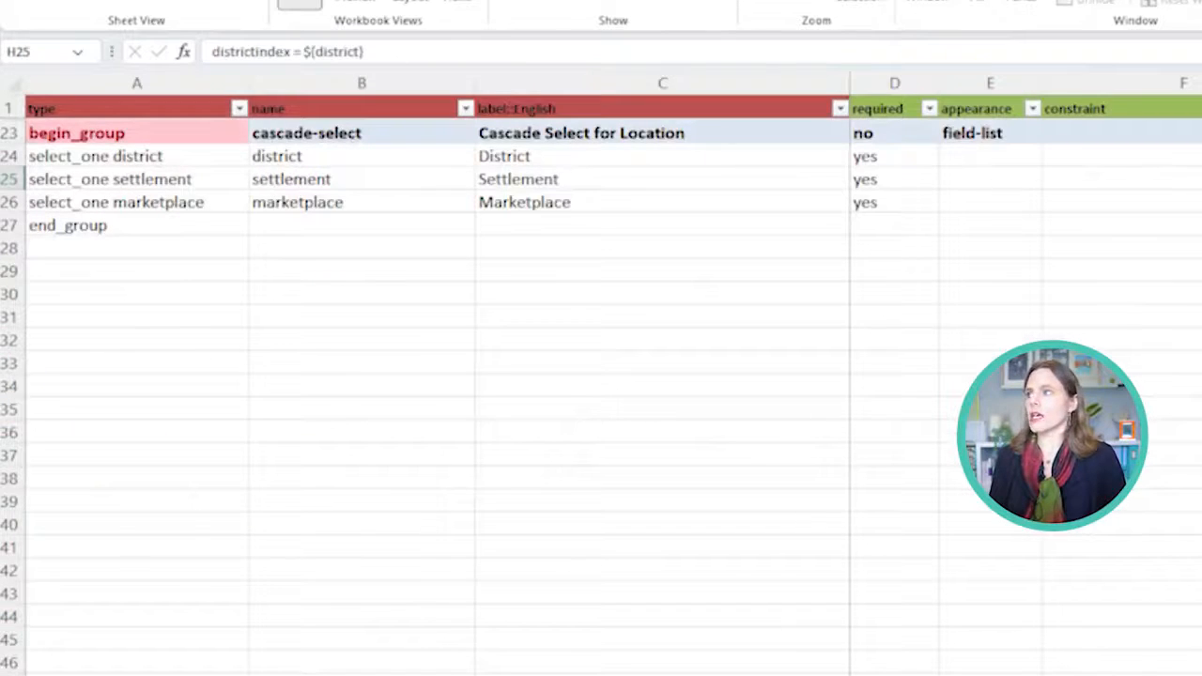
pyautogui.click(362, 156)
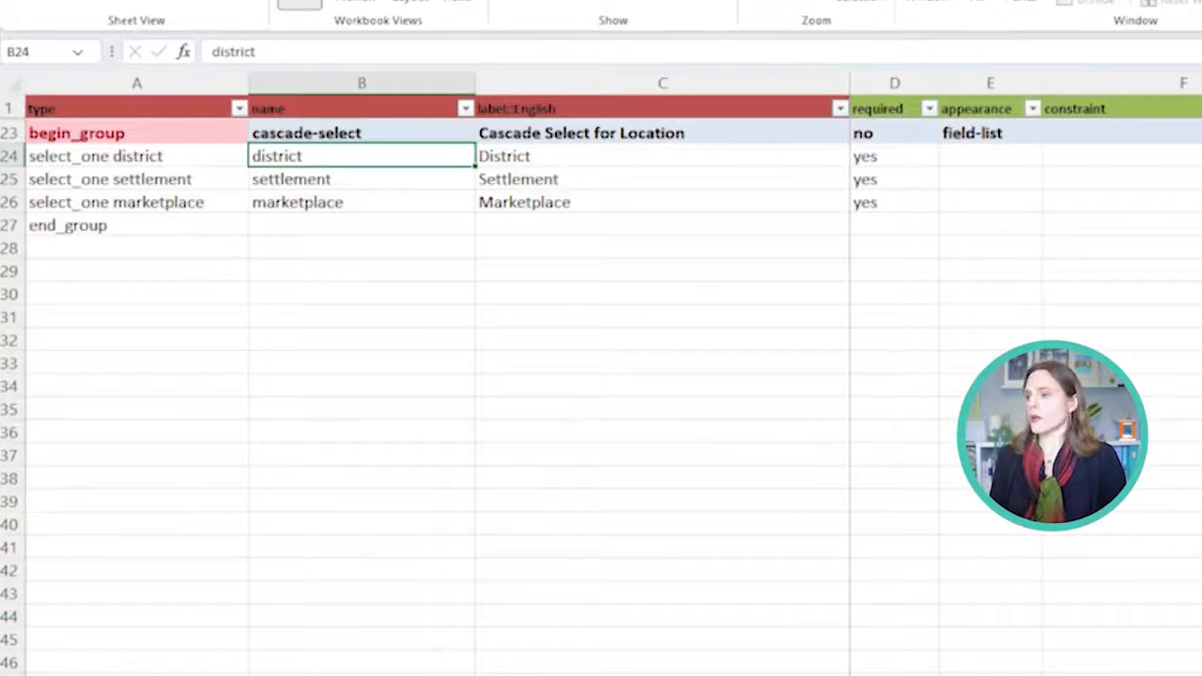
pyautogui.hotkey('ctrl', 'pagedown')
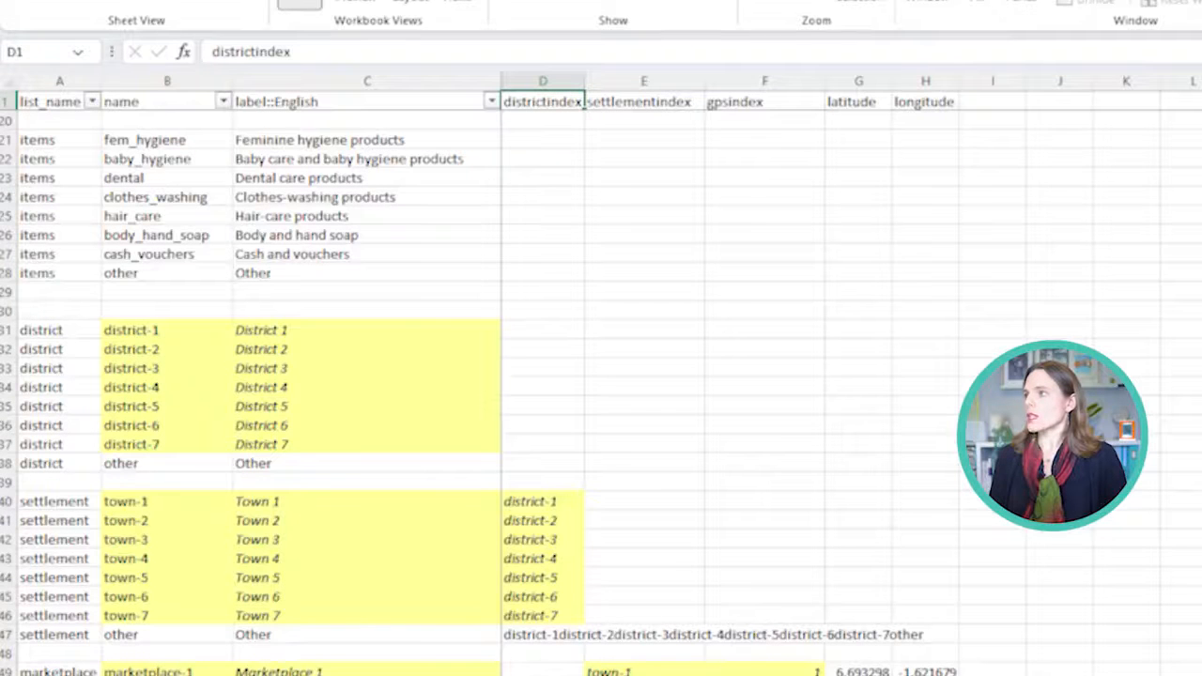
pyautogui.click(543, 81)
pyautogui.click(543, 502)
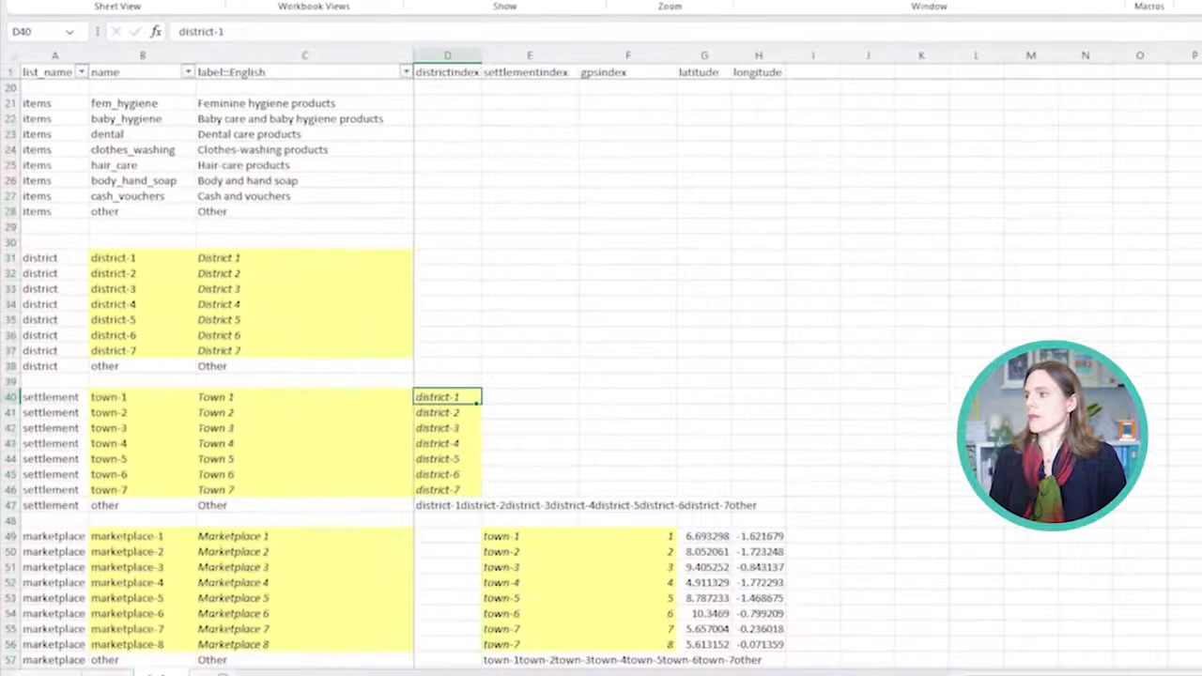
# Step: Examine how Town 1 in the settlement list is linked to district-1 in the districtindex column
pyautogui.click(304, 397)
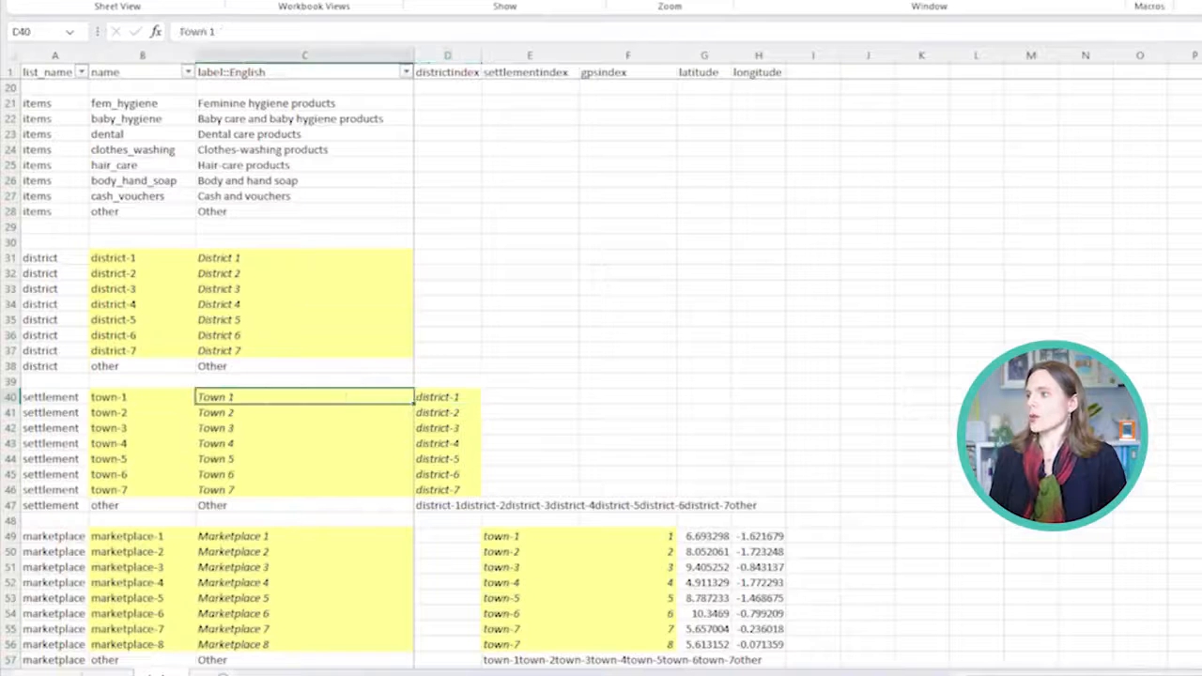
pyautogui.click(447, 397)
pyautogui.moveTo(142, 258); pyautogui.dragTo(447, 397)
pyautogui.click(447, 397)
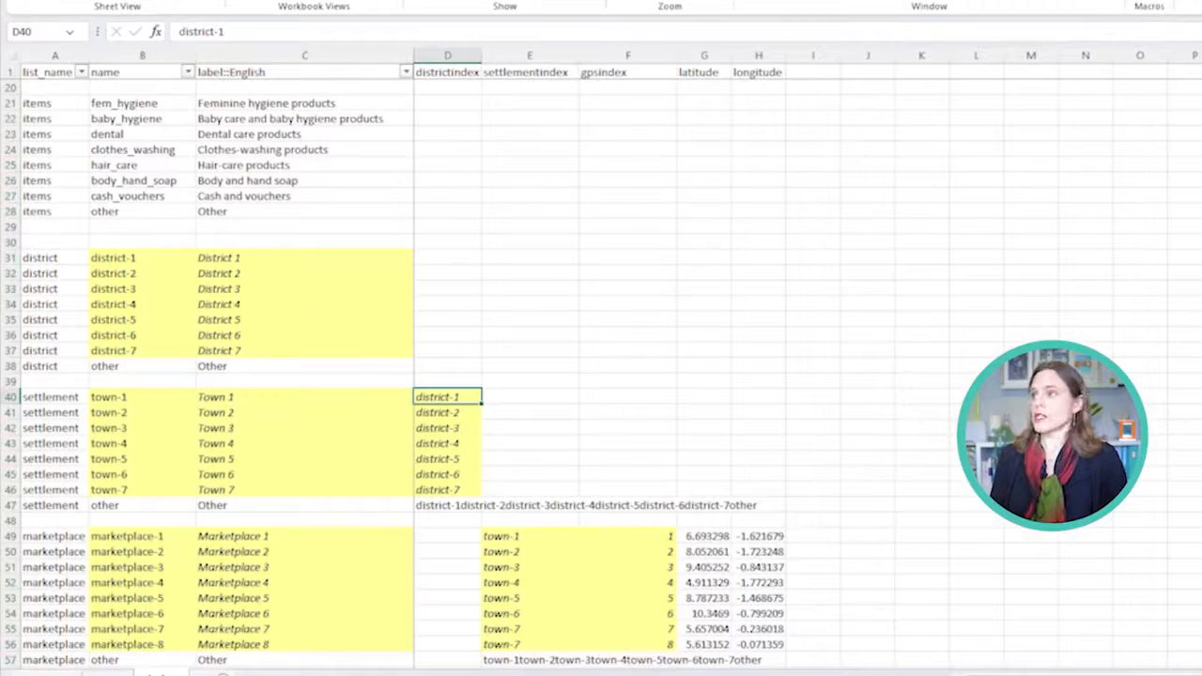
pyautogui.click(447, 56)
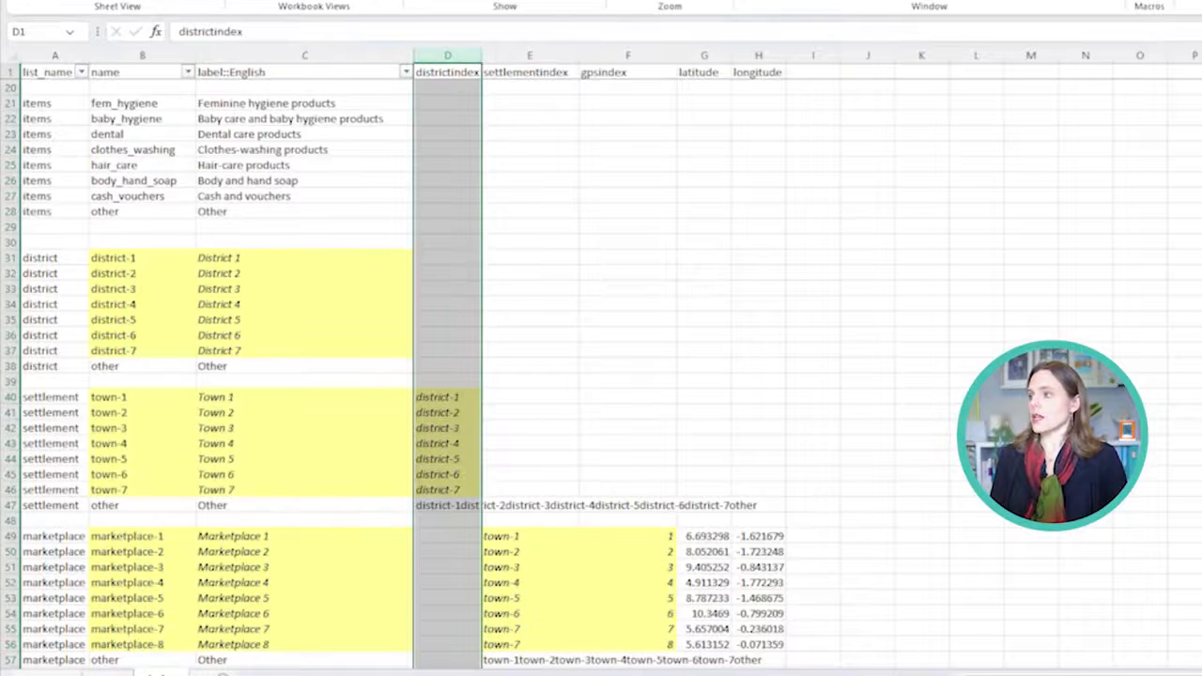
pyautogui.click(447, 397)
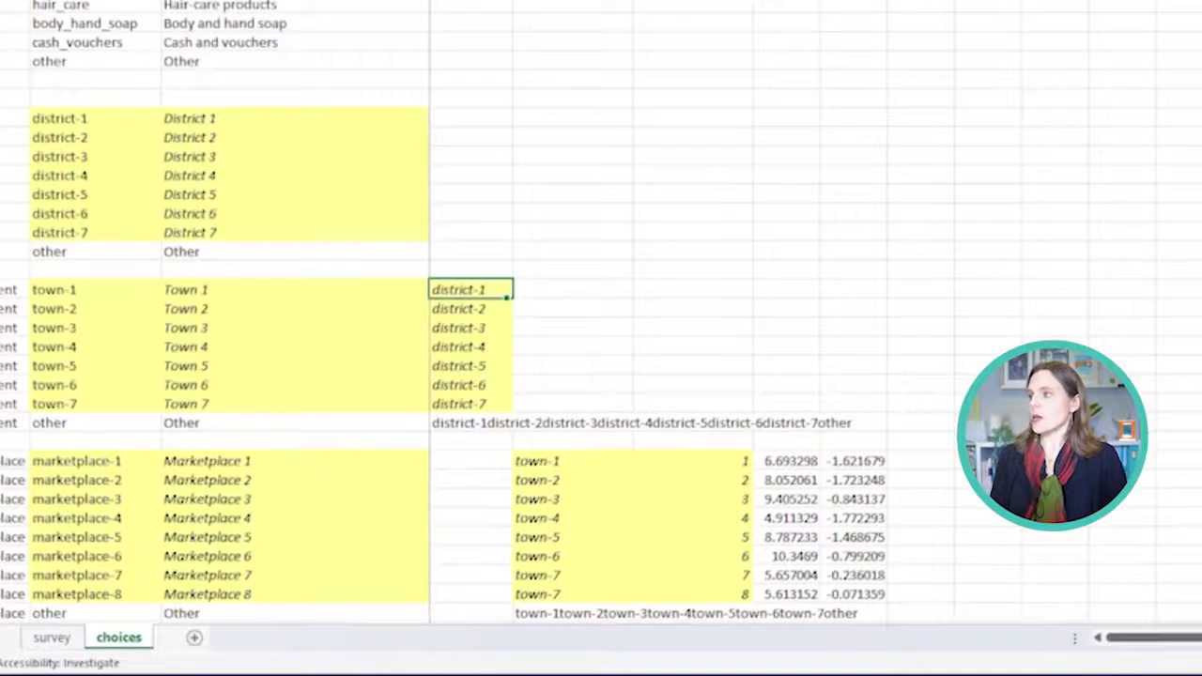
# Step: Compare the district-1 name in the district list with the settlement list's districtindex entries
pyautogui.click(95, 118)
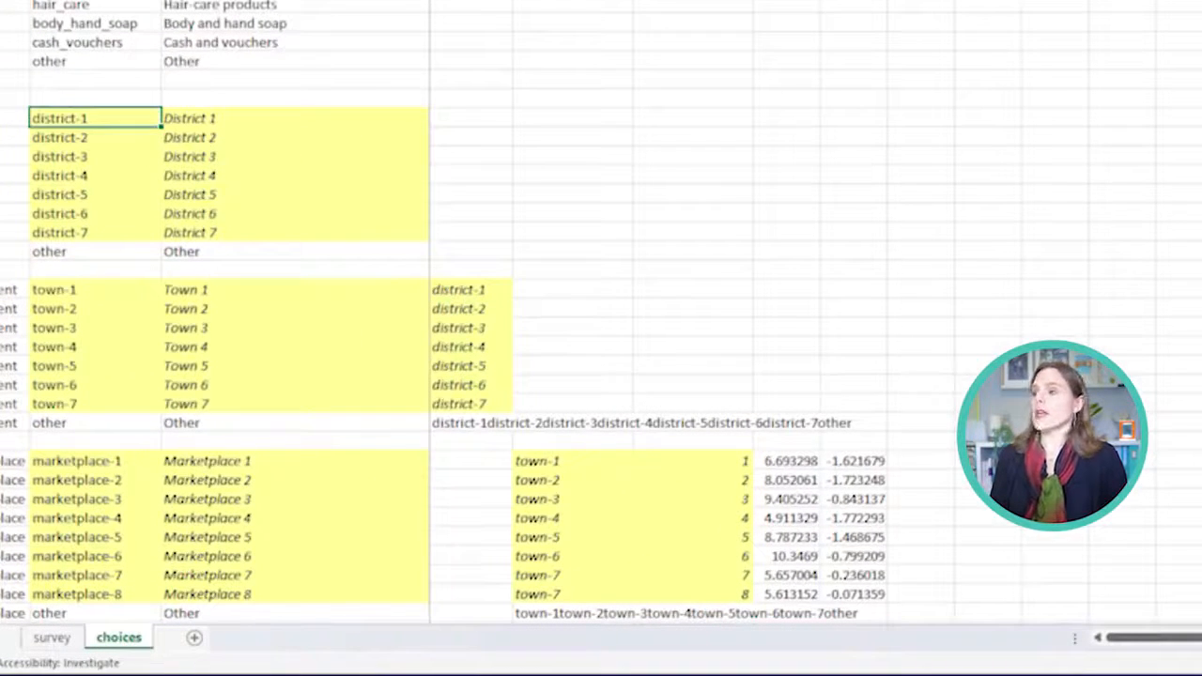
pyautogui.click(470, 290)
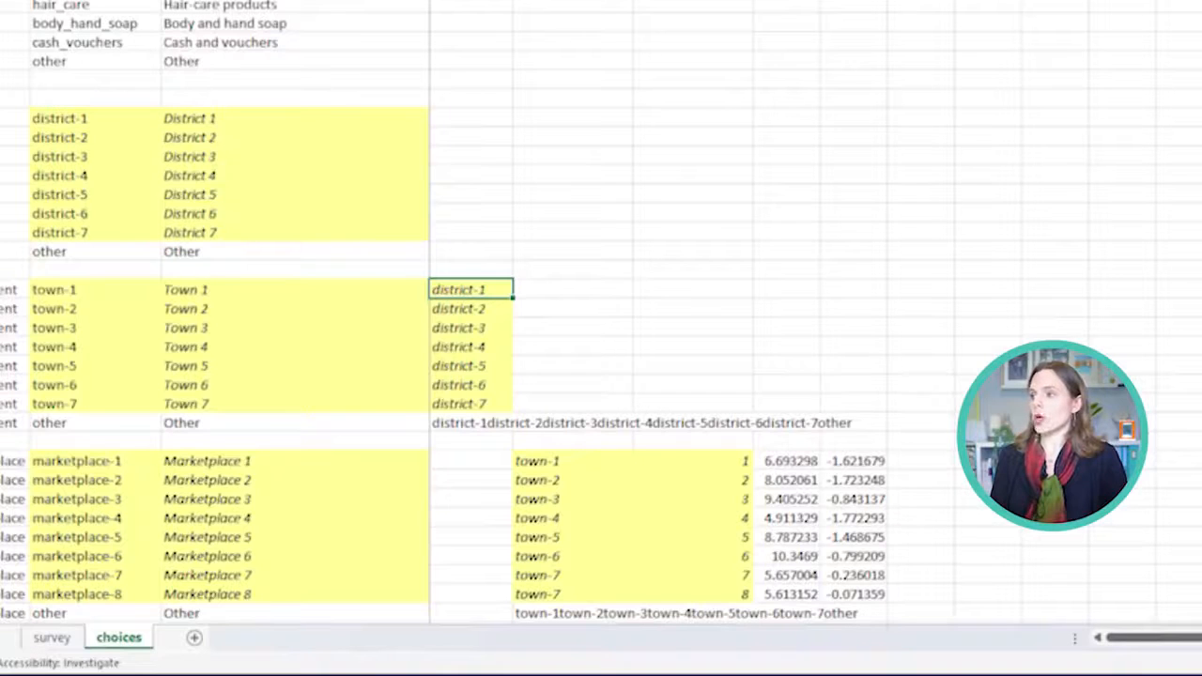
pyautogui.click(95, 119)
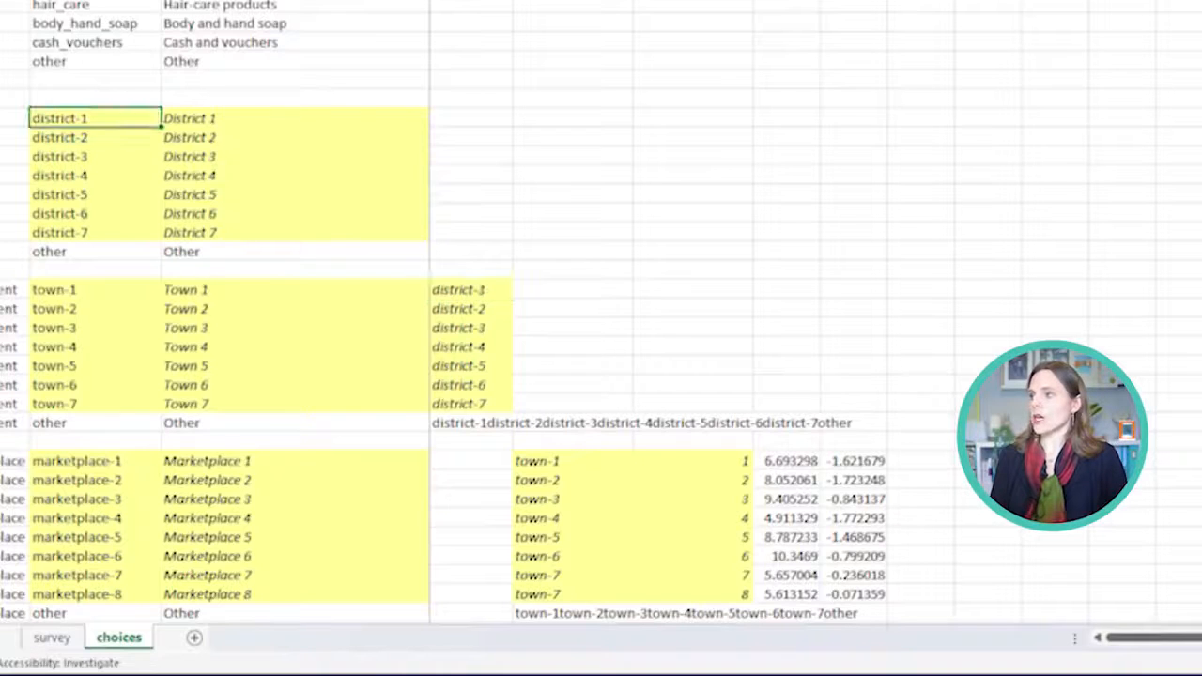
pyautogui.click(471, 290)
pyautogui.click(470, 403)
pyautogui.click(470, 385)
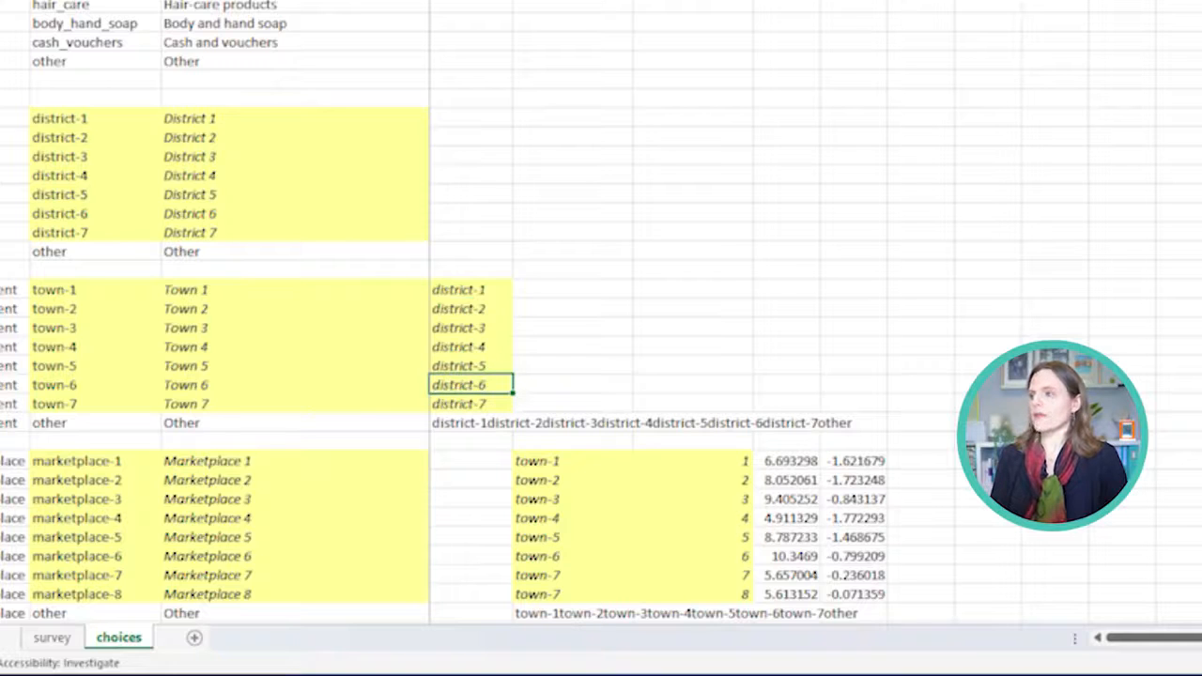
# Step: Examine the Other rows of the district and settlement lists and the combined districtindex text in cell D47
pyautogui.scroll(-1, 601, 312)
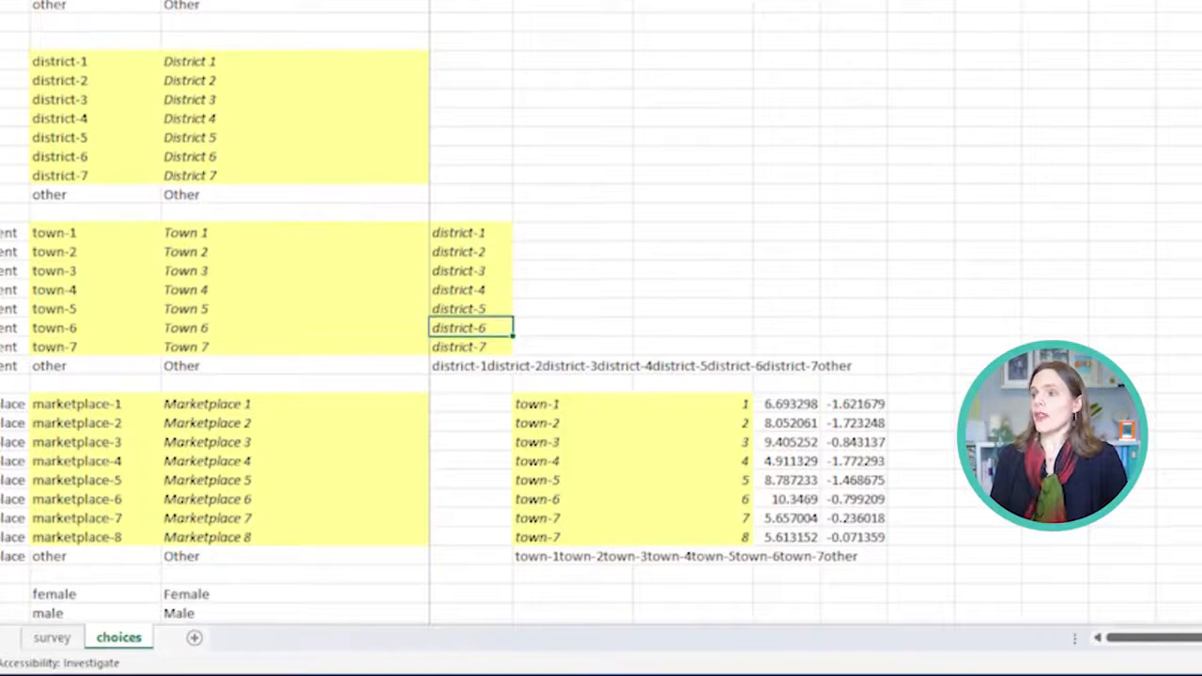
pyautogui.moveTo(13, 195); pyautogui.dragTo(471, 195)
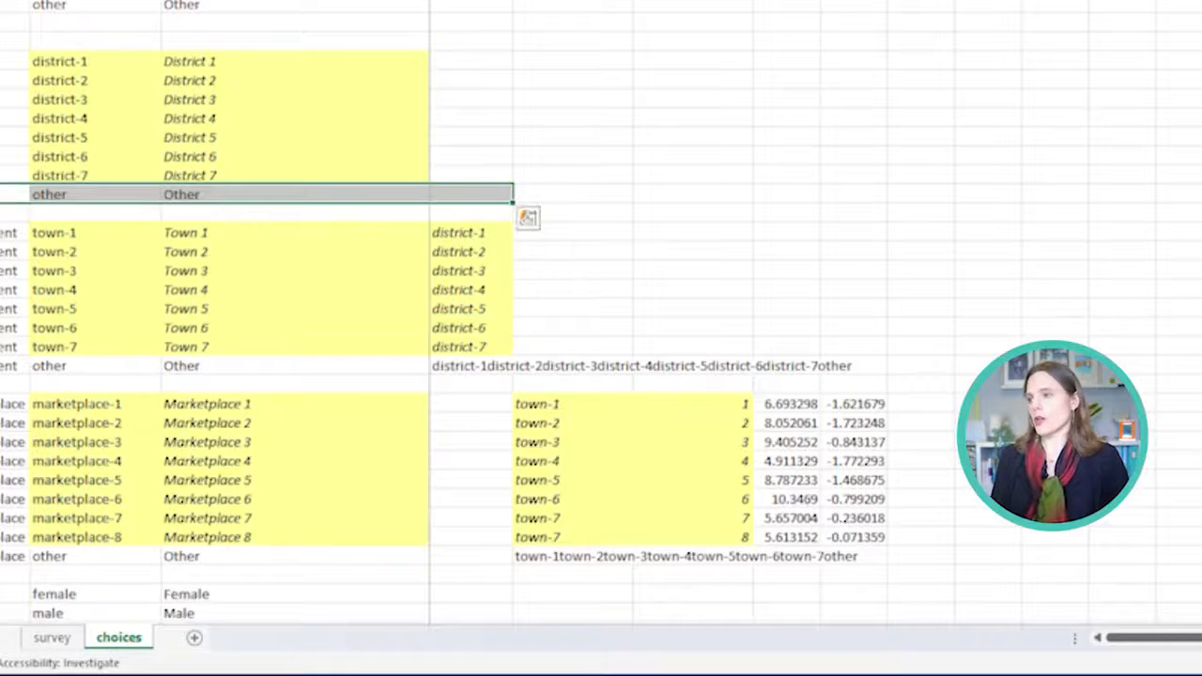
pyautogui.moveTo(13, 366); pyautogui.dragTo(470, 366)
pyautogui.click(470, 366)
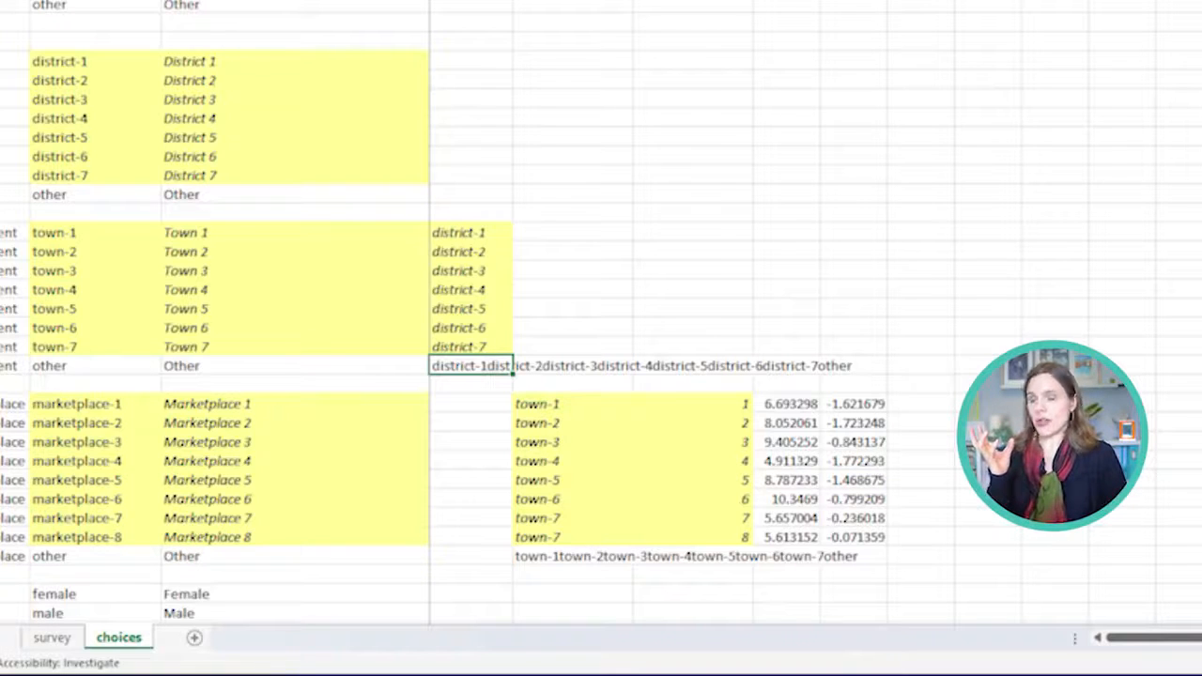
pyautogui.moveTo(94, 62); pyautogui.dragTo(94, 195)
pyautogui.click(470, 366)
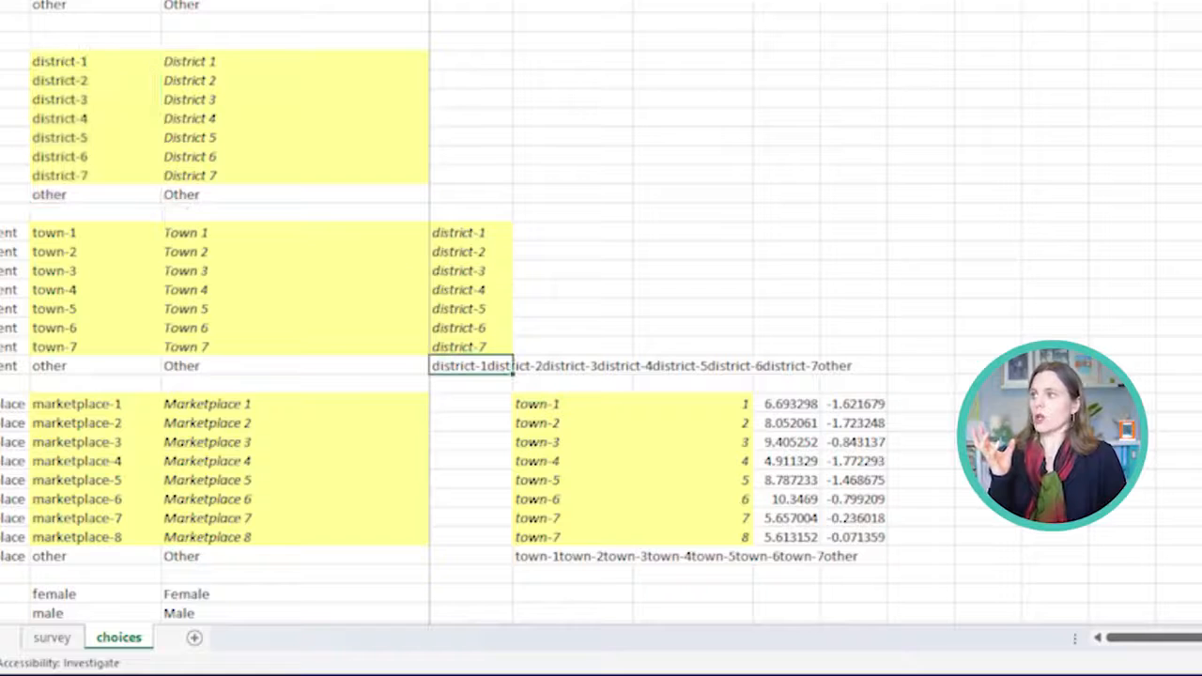
pyautogui.write('her')
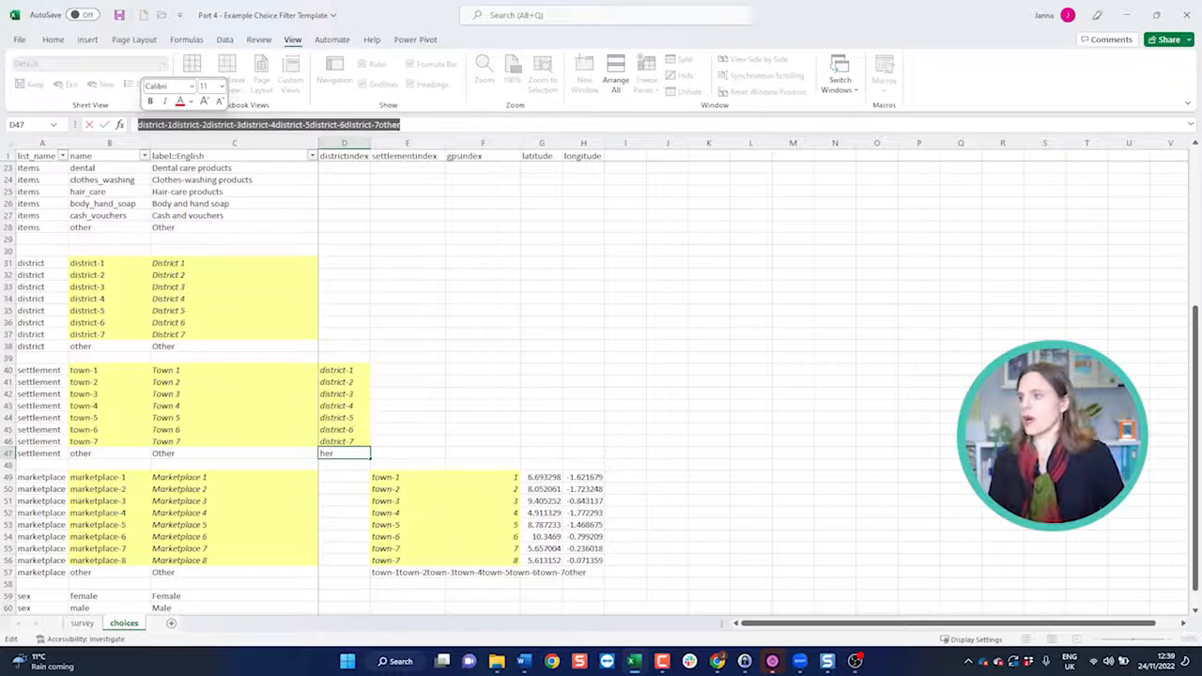
pyautogui.click(408, 418)
# Step: Concatenate the district names and other in cell E47 with =concat(B31,B32,B33,B34,B35,B36,B37,B38)
pyautogui.click(408, 454)
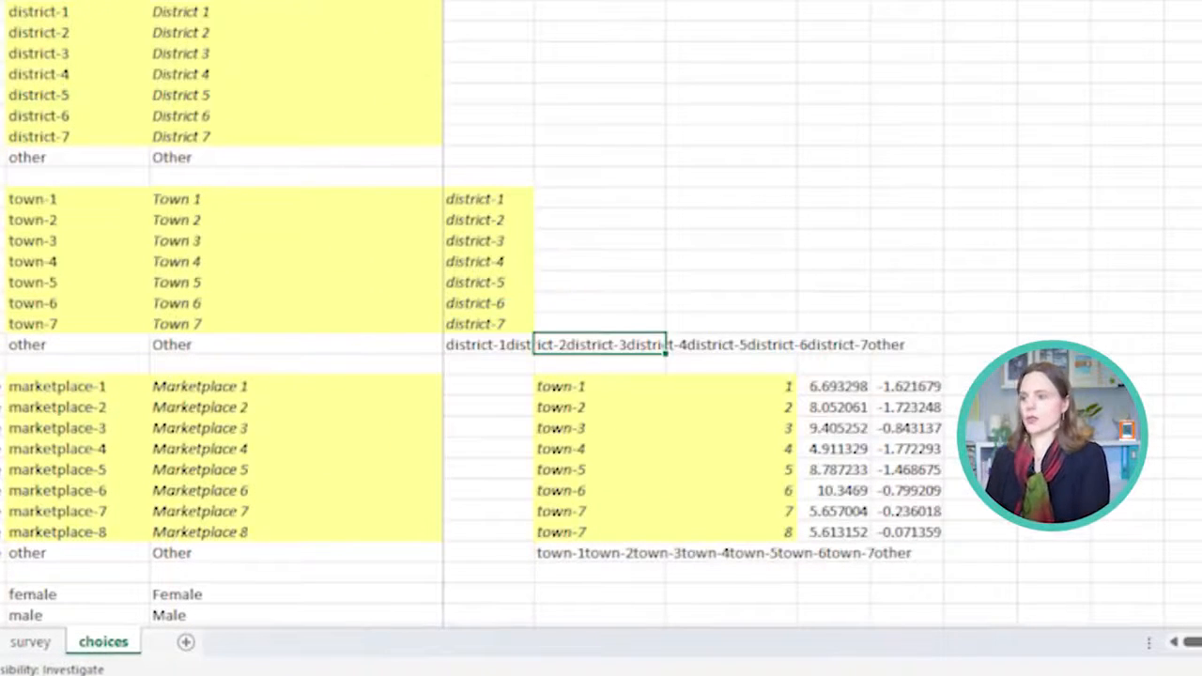
pyautogui.write('=concat(')
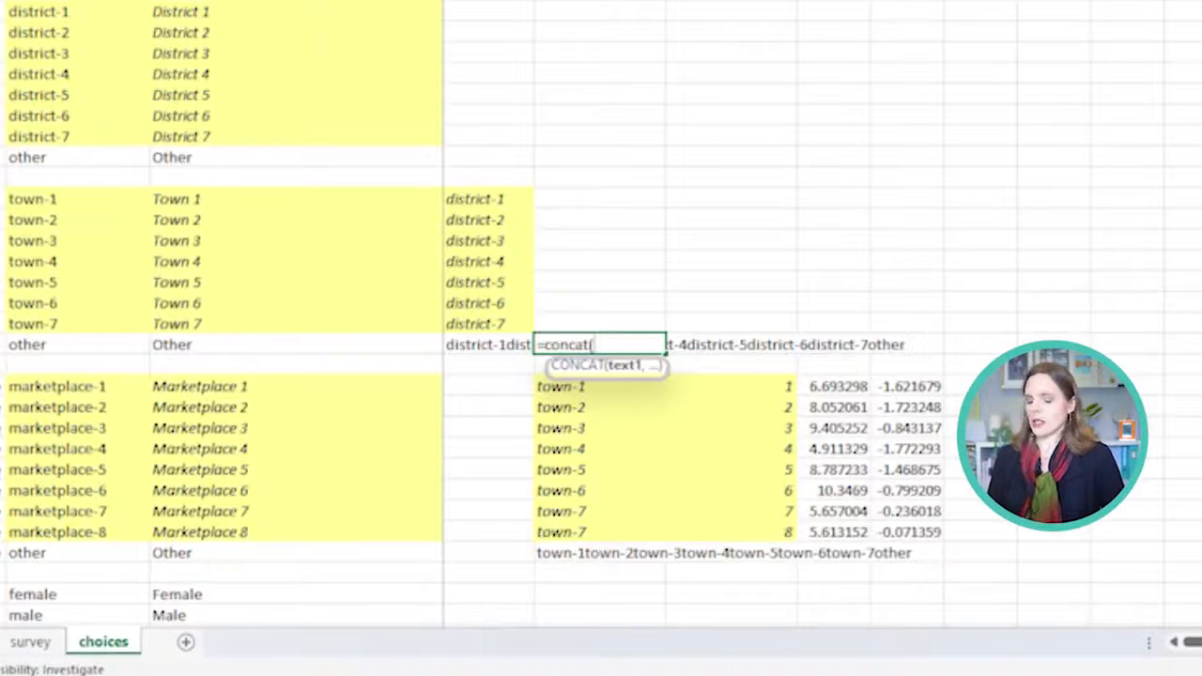
pyautogui.click(77, 12)
pyautogui.write(',')
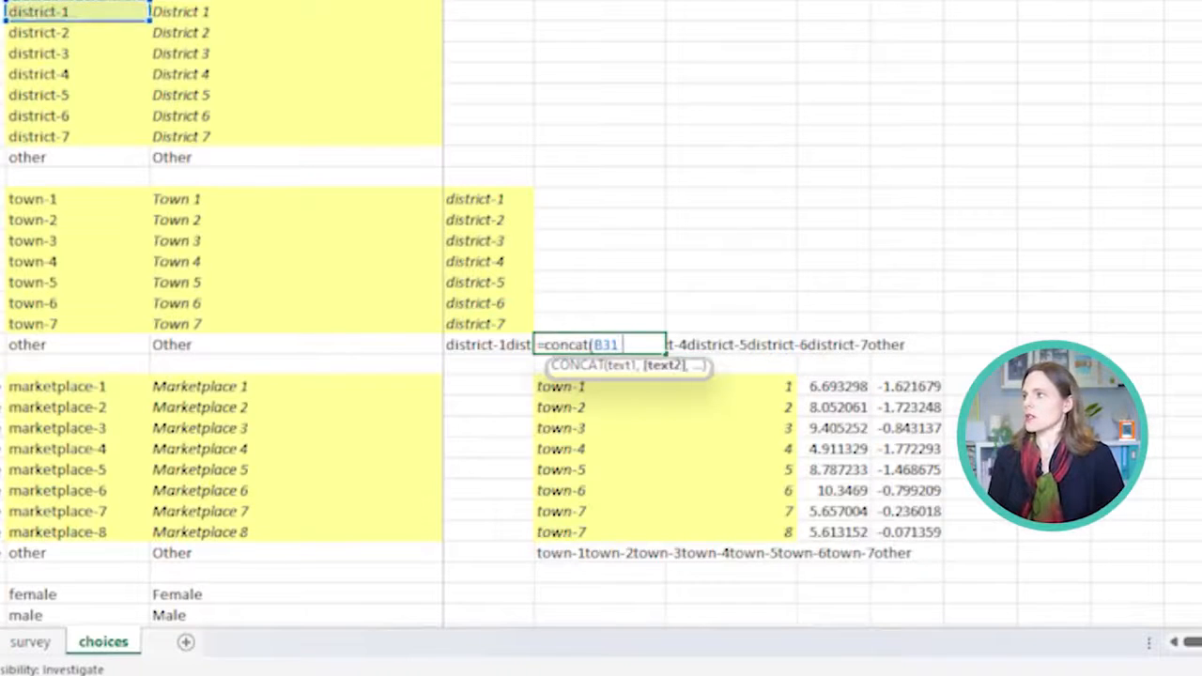
pyautogui.click(77, 33)
pyautogui.click(78, 54)
pyautogui.write(',')
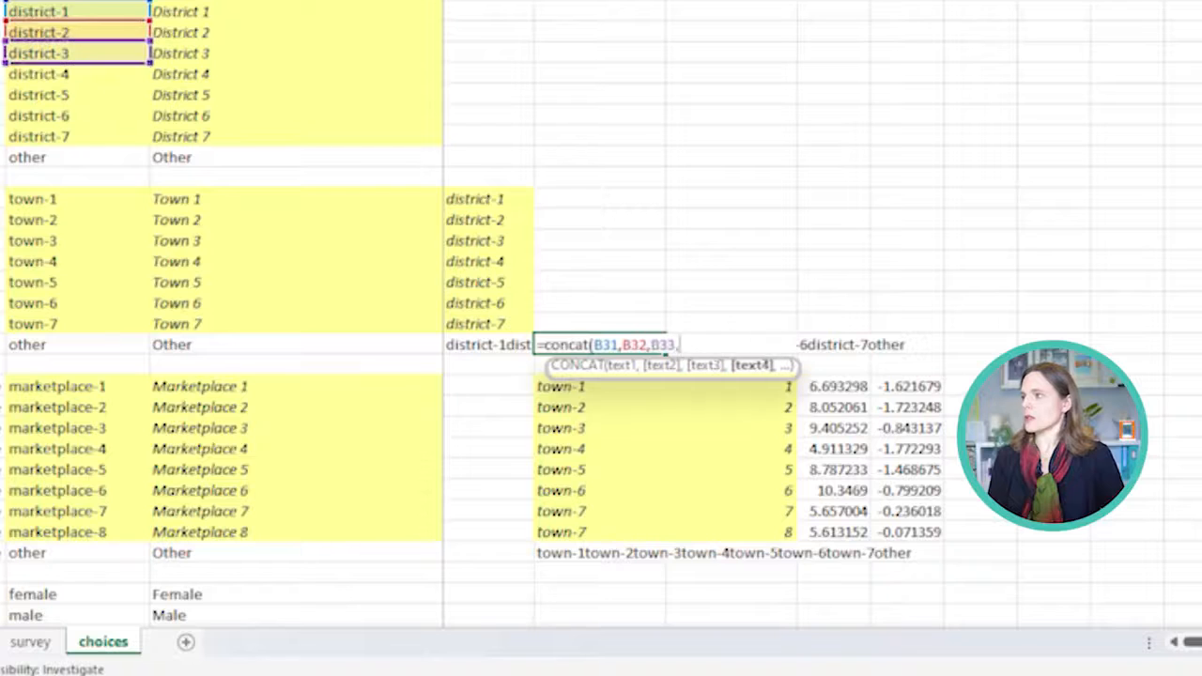
pyautogui.click(78, 75)
pyautogui.write(',')
pyautogui.click(78, 94)
pyautogui.write(',')
pyautogui.click(77, 116)
pyautogui.write(',')
pyautogui.click(78, 136)
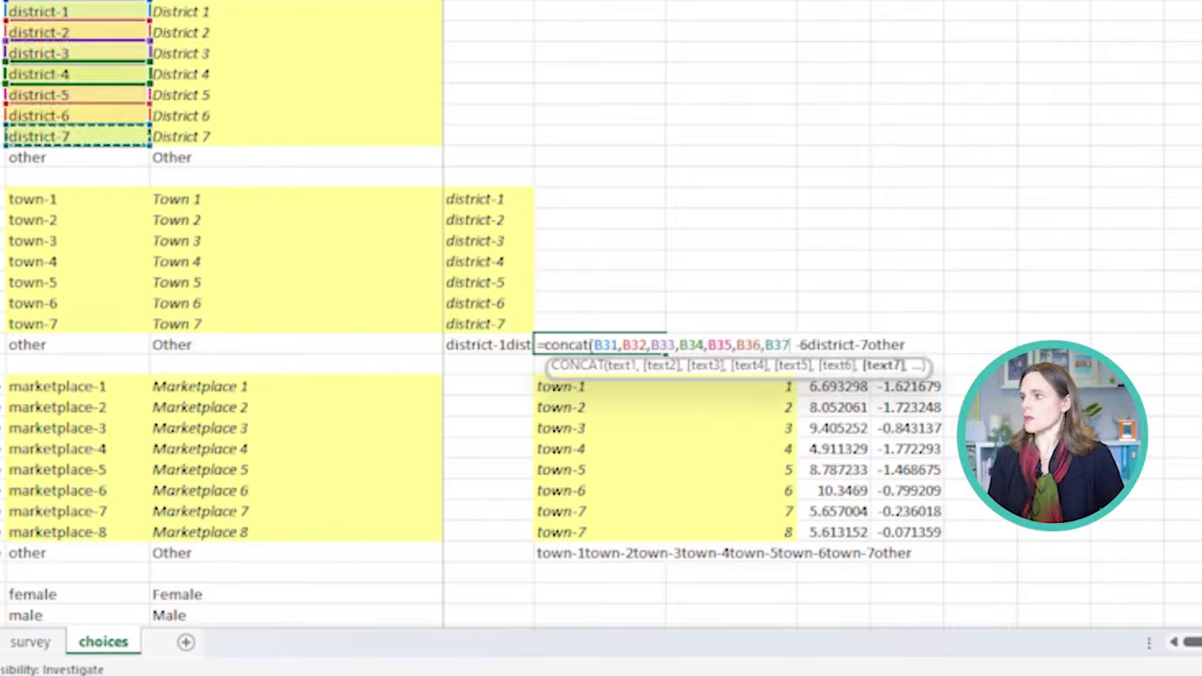
pyautogui.write(',')
pyautogui.click(78, 157)
pyautogui.write(')')
pyautogui.press('Return')
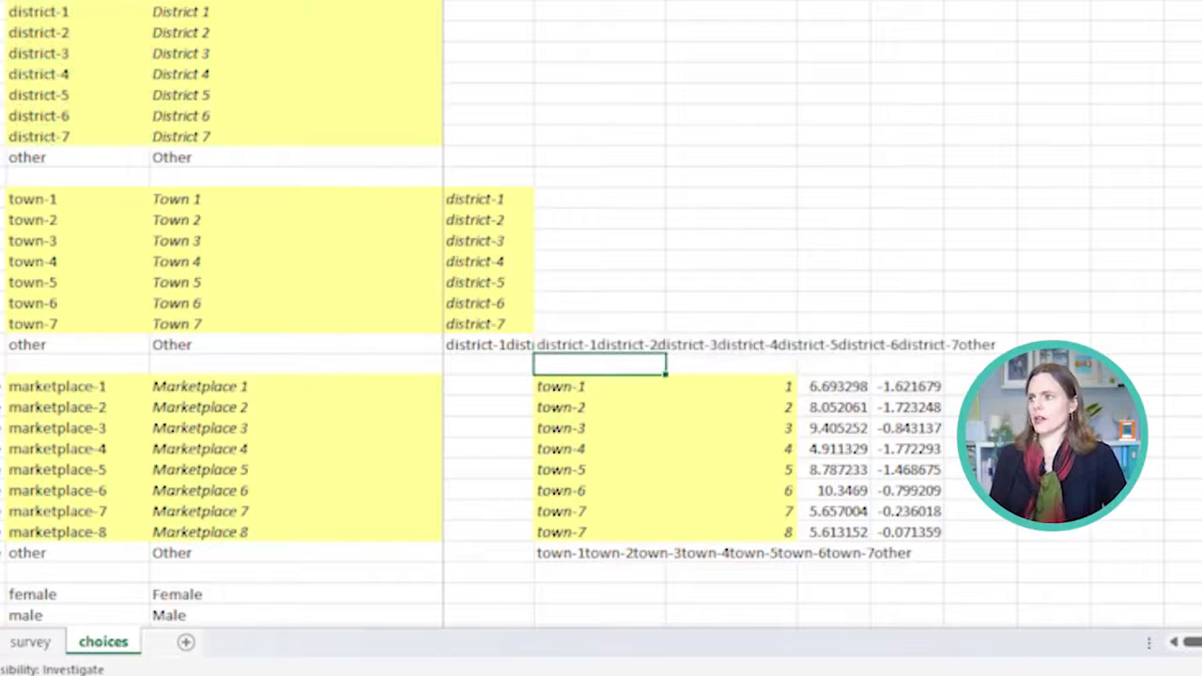
# Step: Copy the concatenated text from E47 for use in D47, clear E47, and select the settlement list's districtindex cells D40 to D47
pyautogui.click(599, 345)
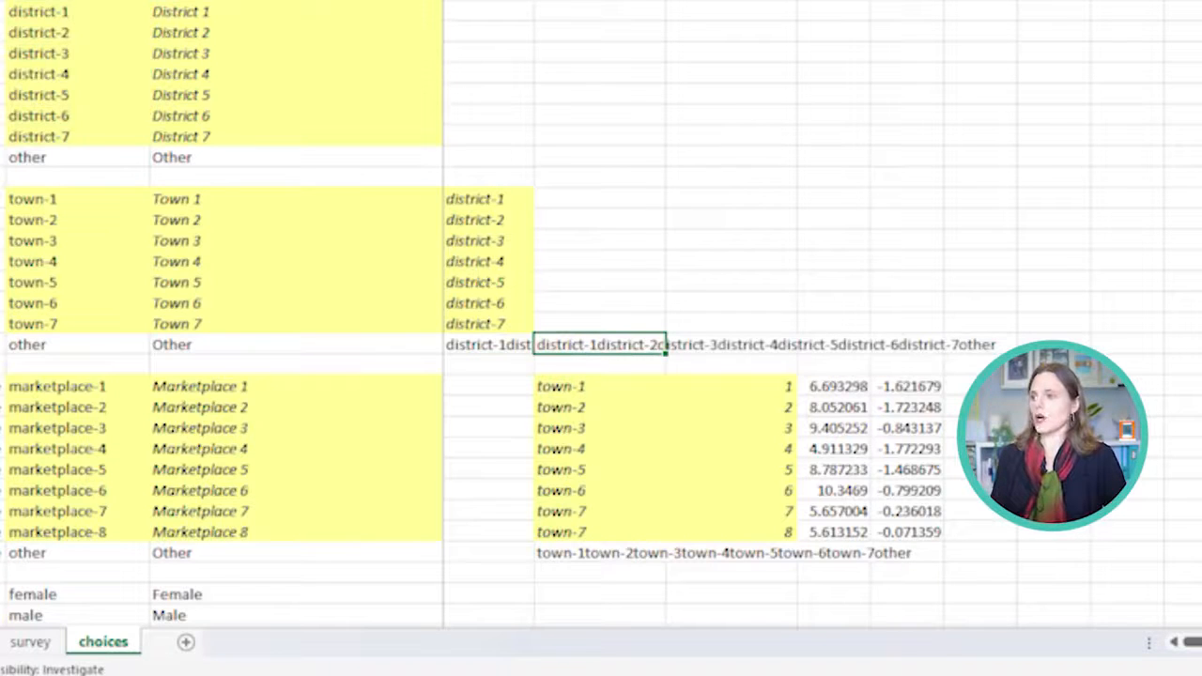
pyautogui.hotkey('ctrl', 'c')
pyautogui.rightClick(515, 350)
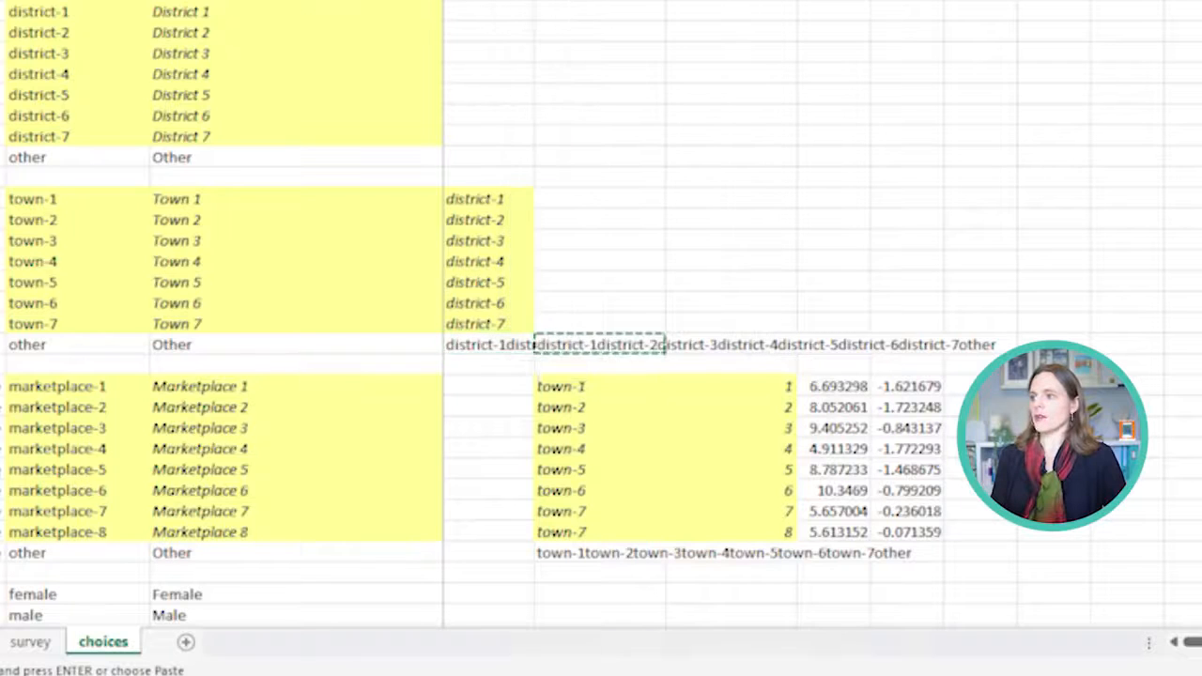
pyautogui.press('Escape')
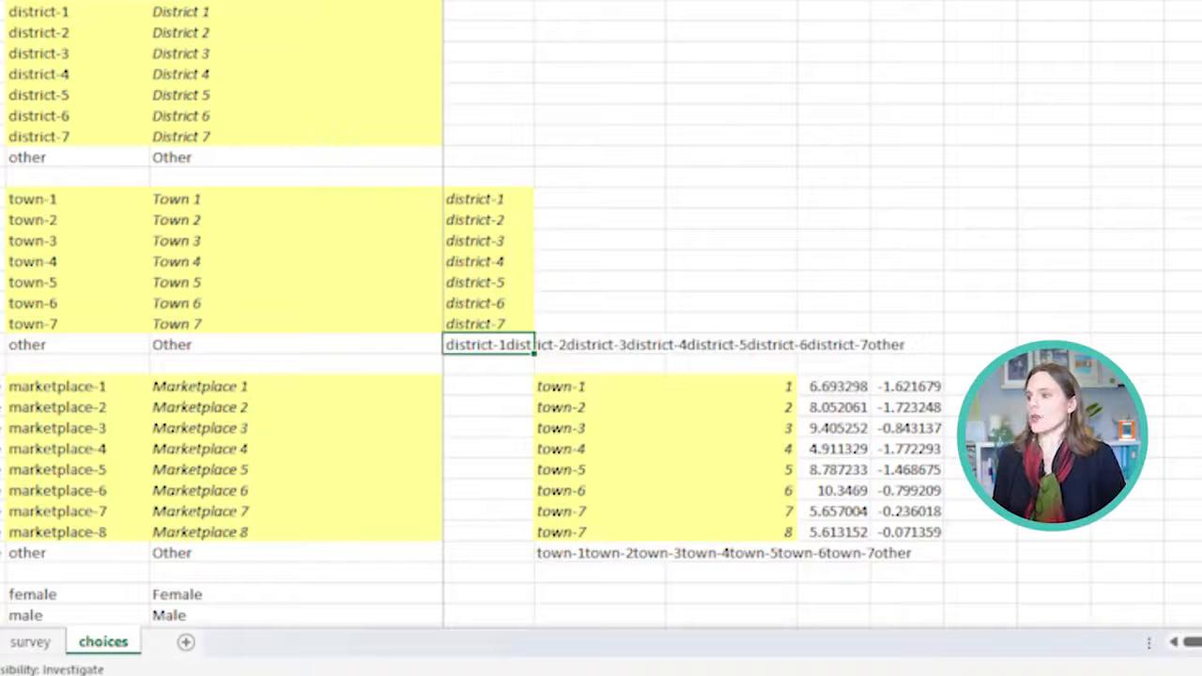
pyautogui.hotkey('shift', 'Left')
pyautogui.hotkey('shift', 'Left')
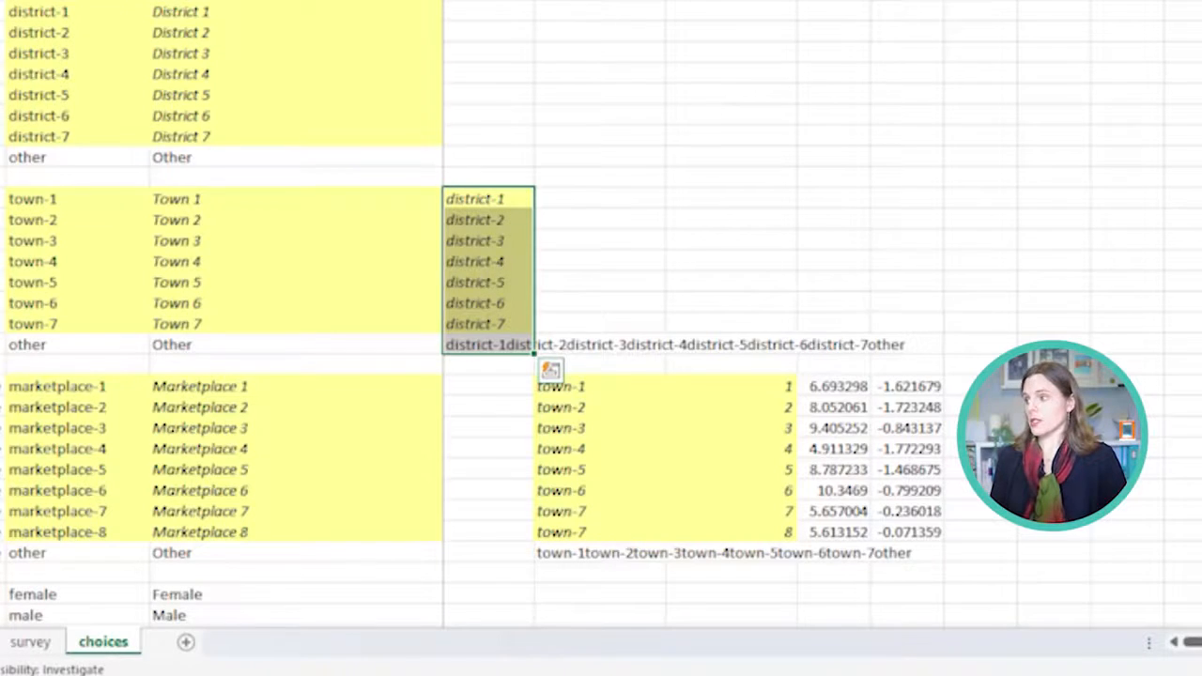
# Step: Change the settlement question's choice_filter in cell H25 of the survey sheet to contains(districtindex,${district})
pyautogui.click(31, 642)
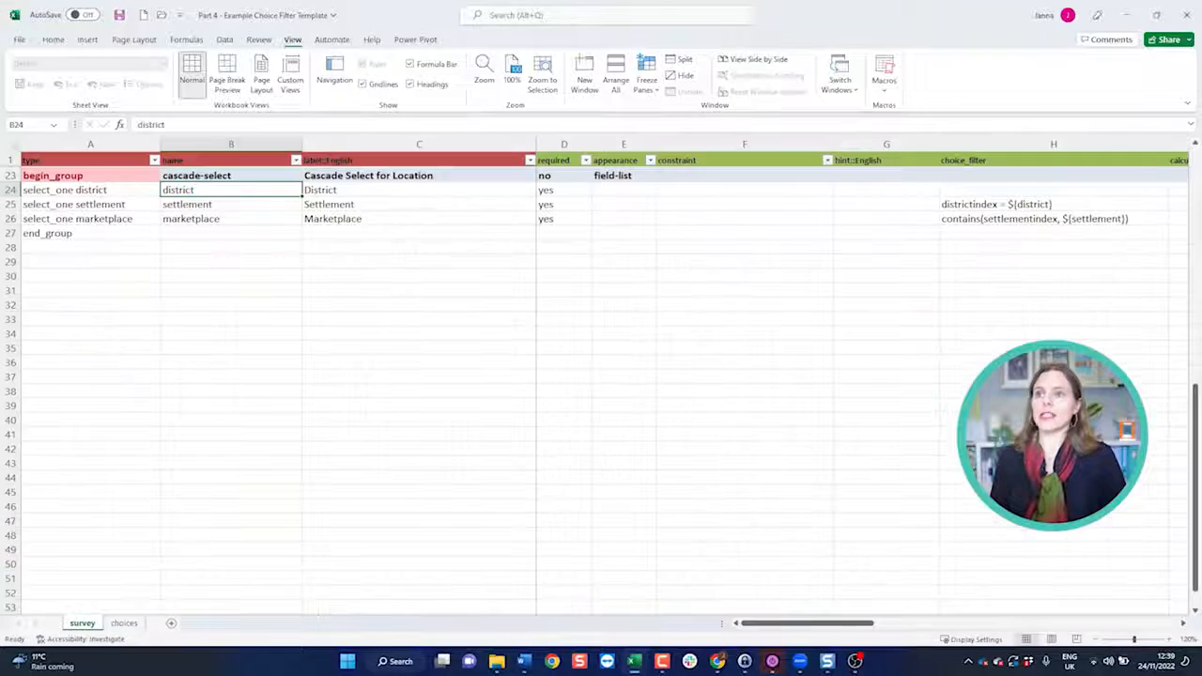
pyautogui.click(1053, 205)
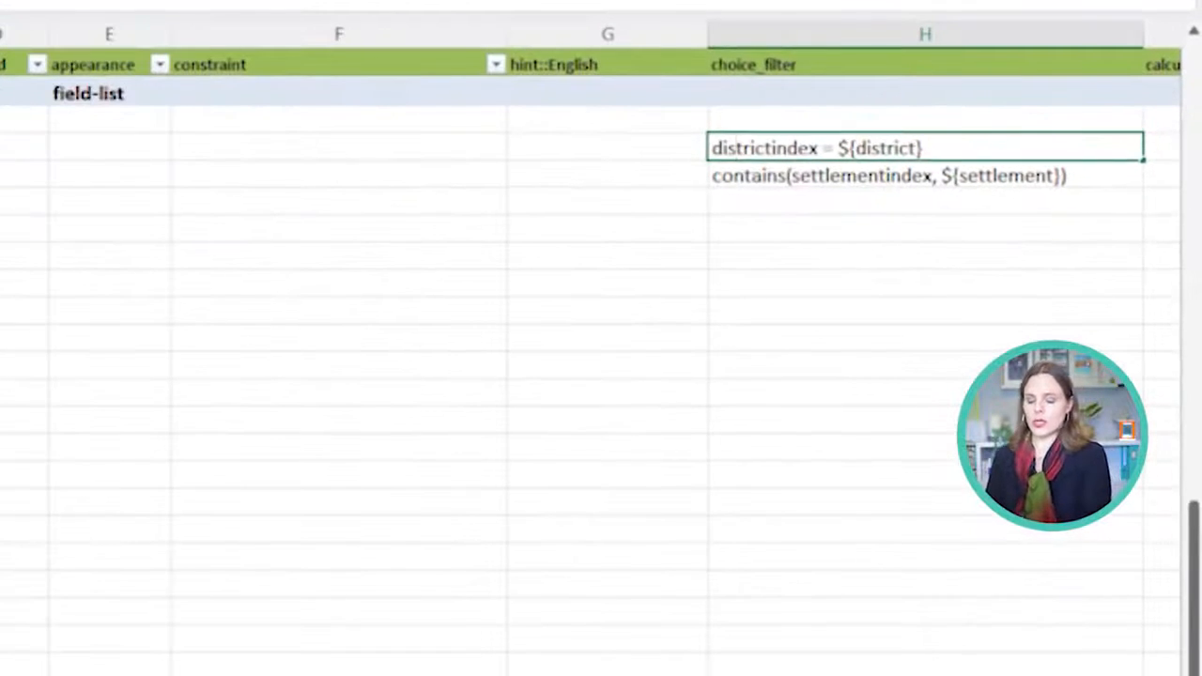
pyautogui.write('contains')
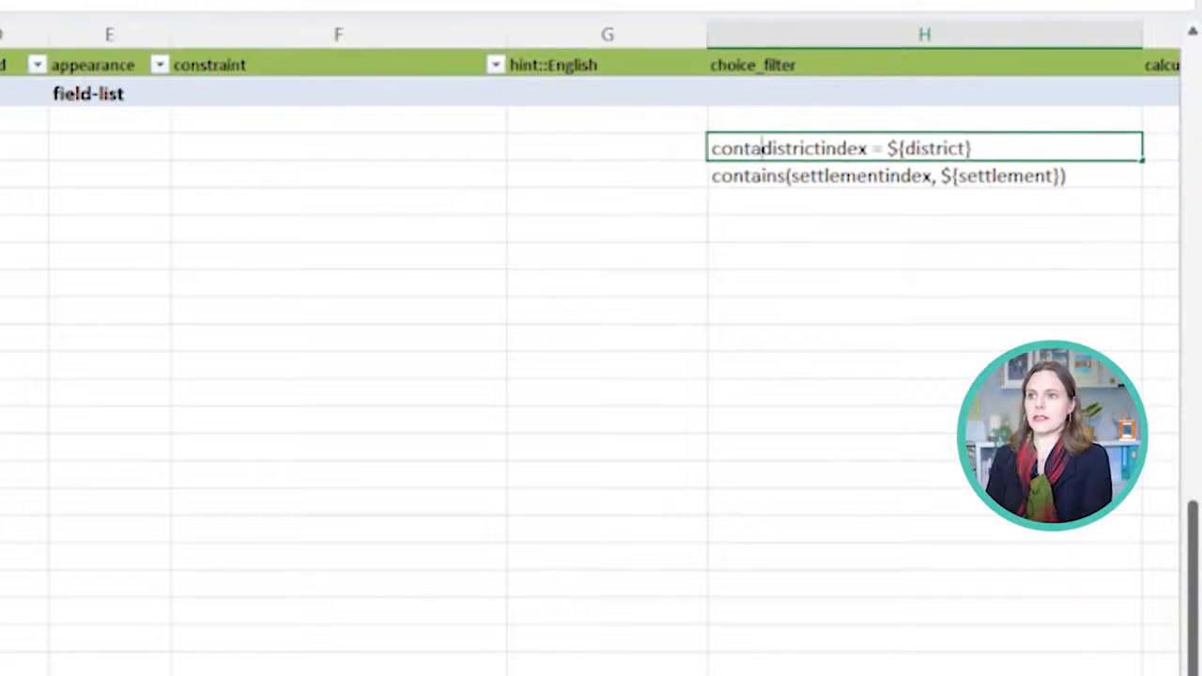
pyautogui.write('(')
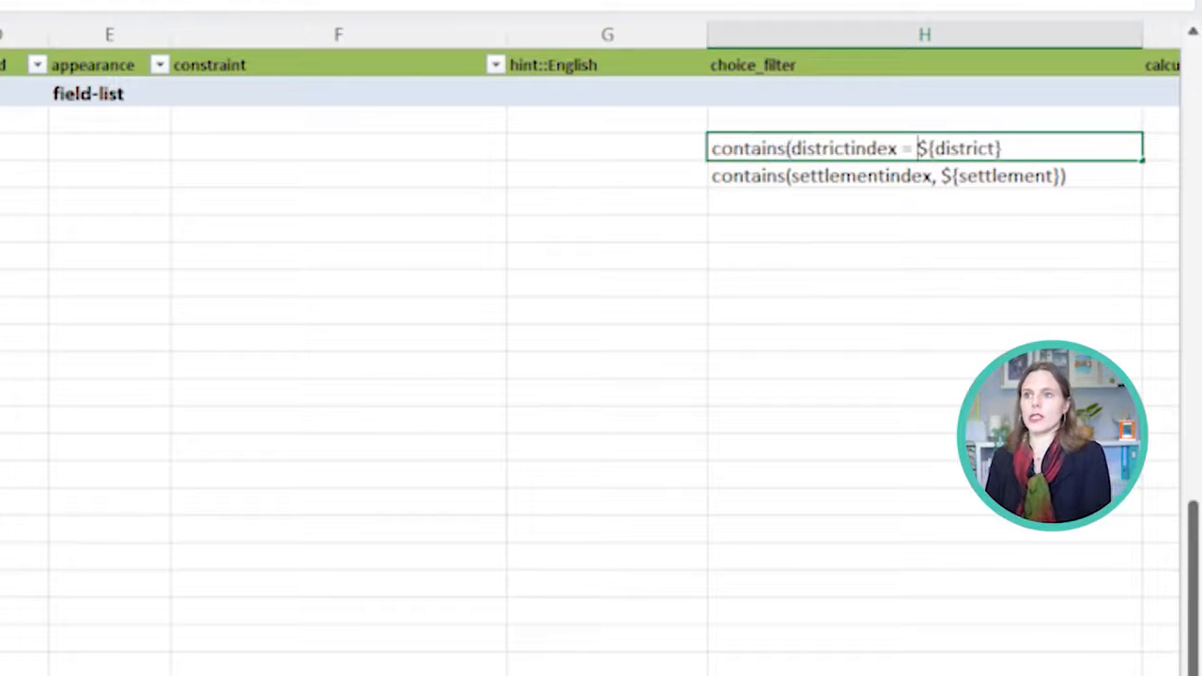
pyautogui.press('Delete')
pyautogui.write(',')
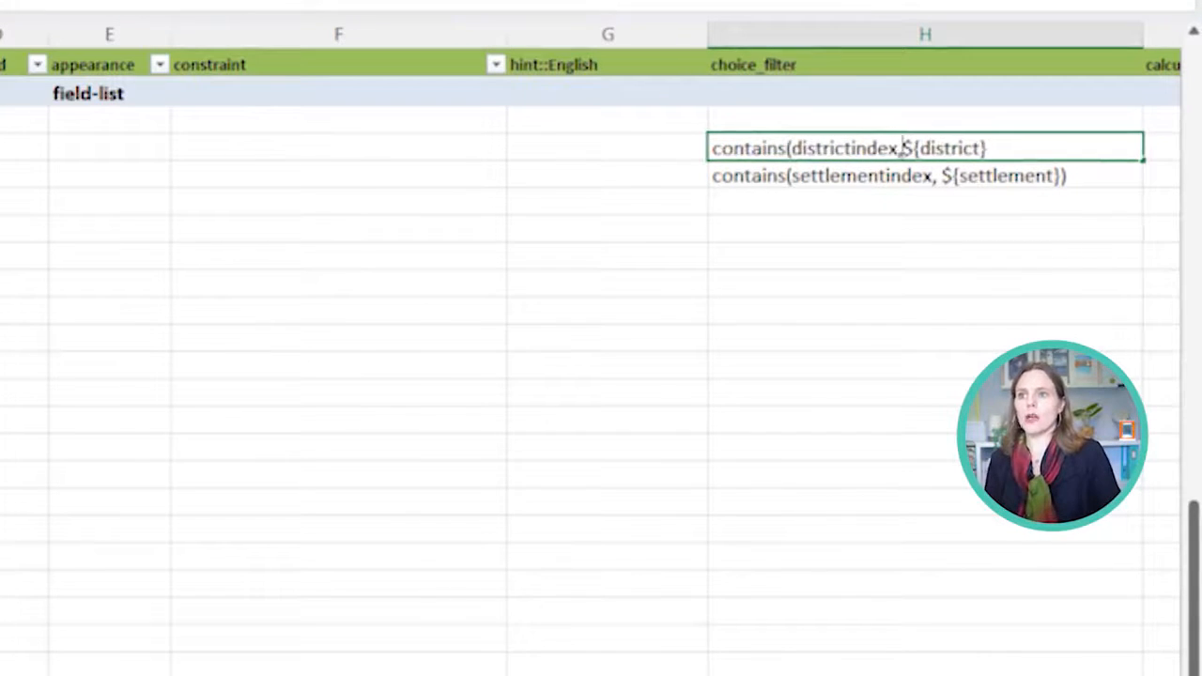
pyautogui.click(988, 148)
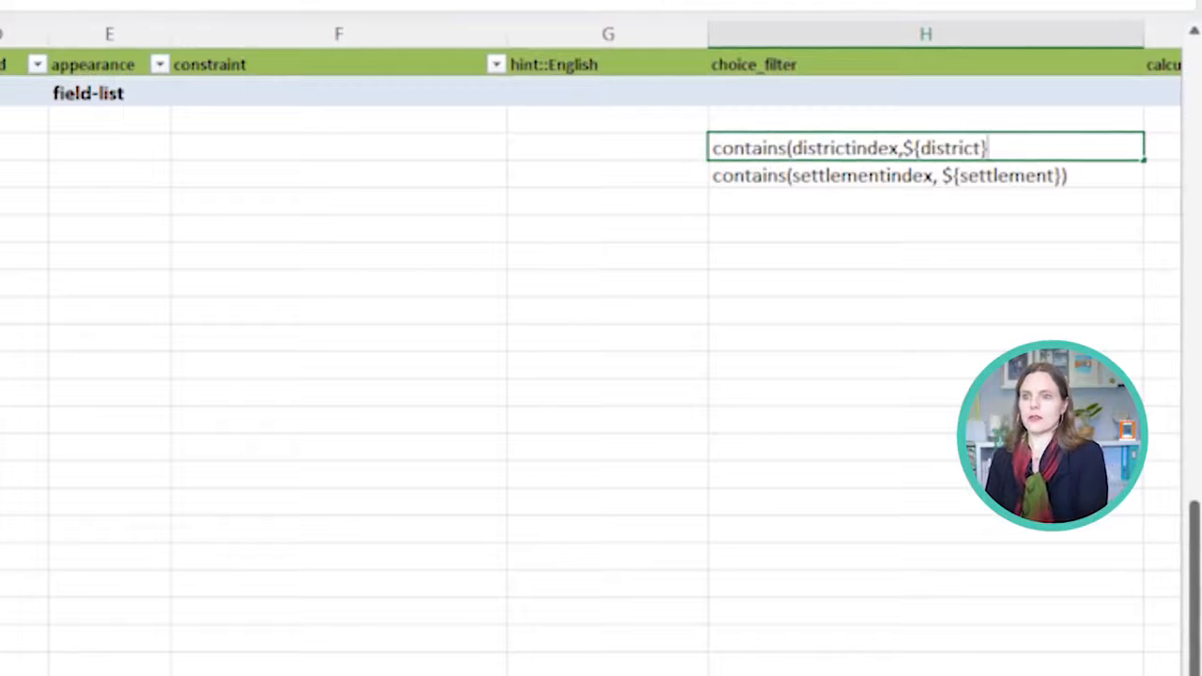
pyautogui.press('Return')
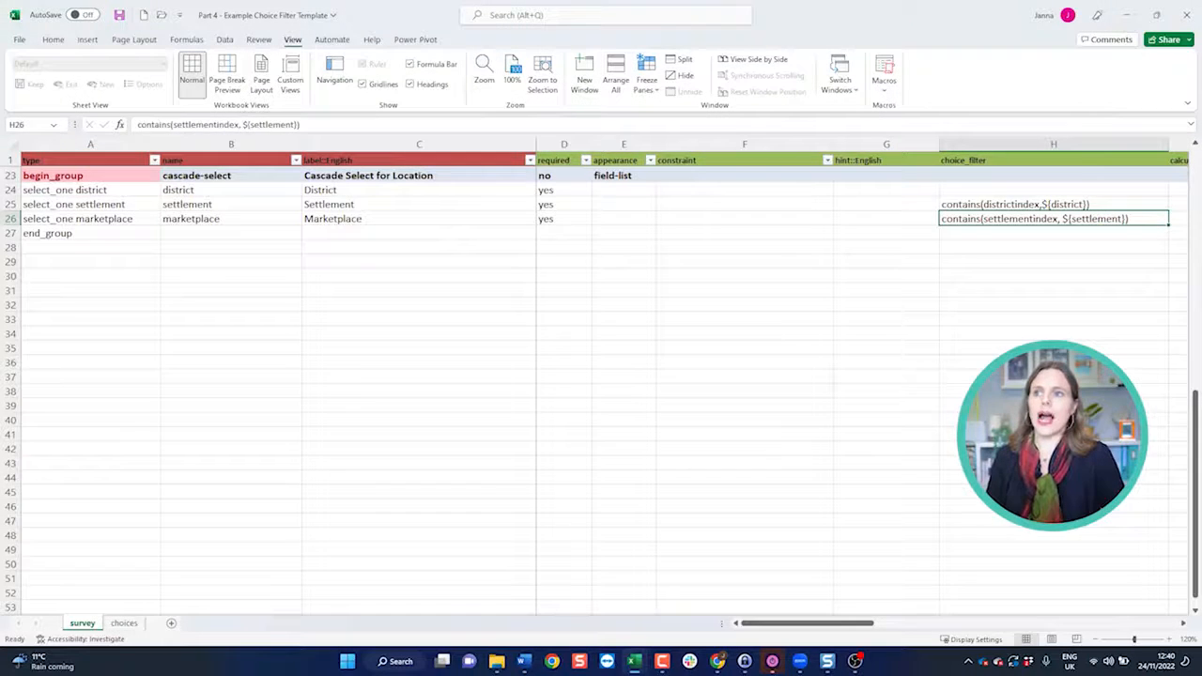
# Step: Examine the settlement list's districtindex column in the choices sheet, comparing the district rows with the concatenated index in the Other row 47
pyautogui.press('Up')
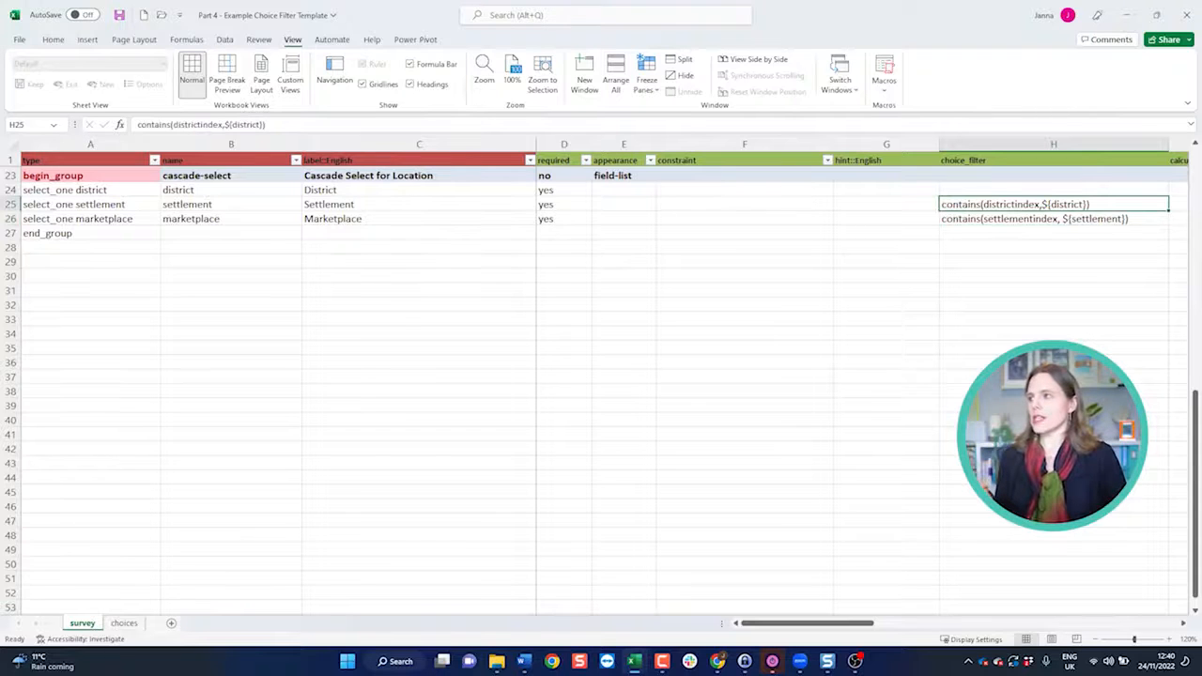
pyautogui.click(124, 622)
pyautogui.click(343, 143)
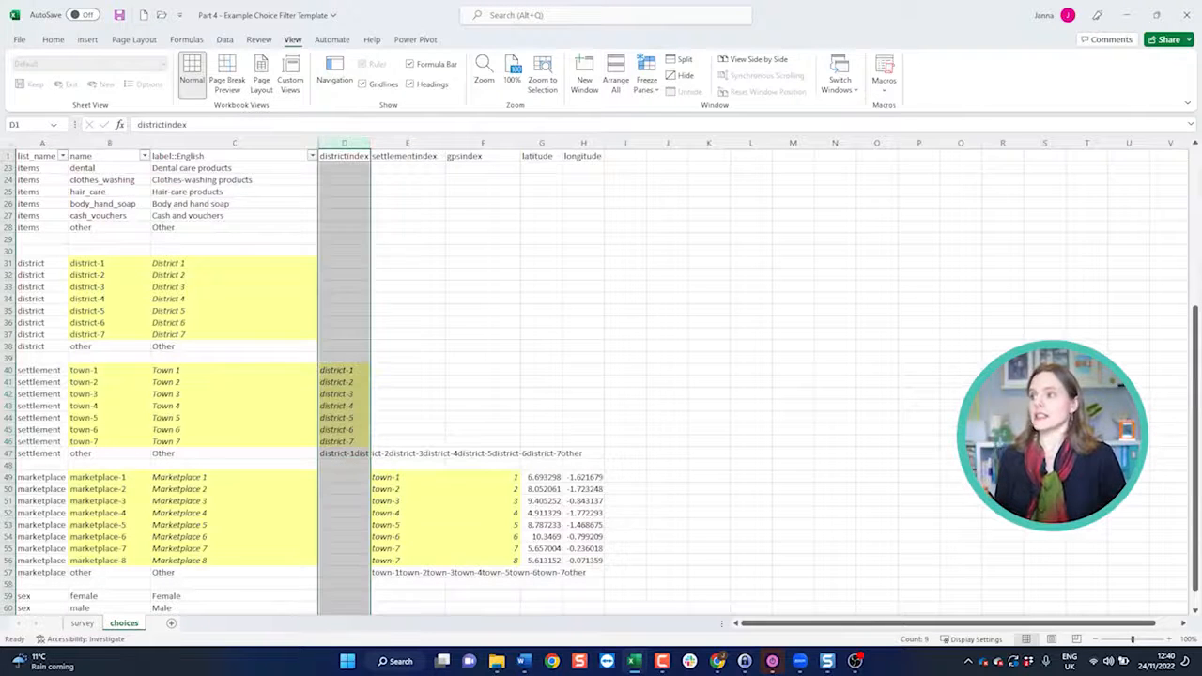
pyautogui.click(344, 370)
pyautogui.moveTo(234, 263); pyautogui.dragTo(235, 346)
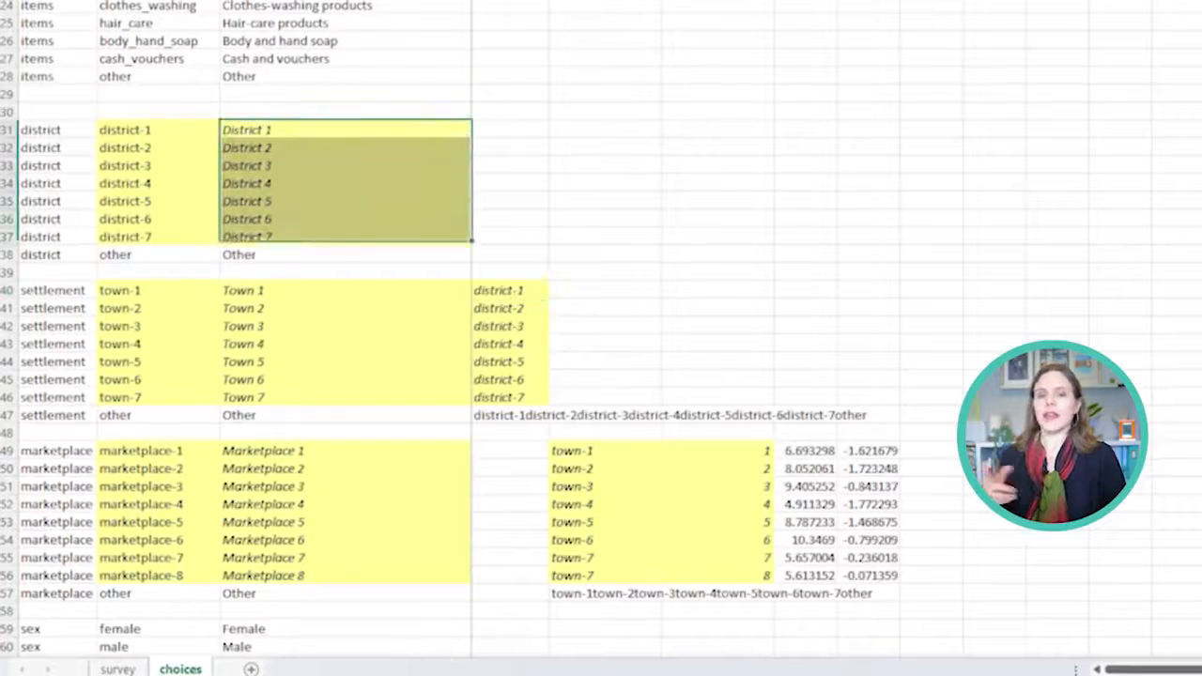
pyautogui.moveTo(510, 290); pyautogui.dragTo(510, 415)
pyautogui.click(510, 415)
pyautogui.click(7, 415)
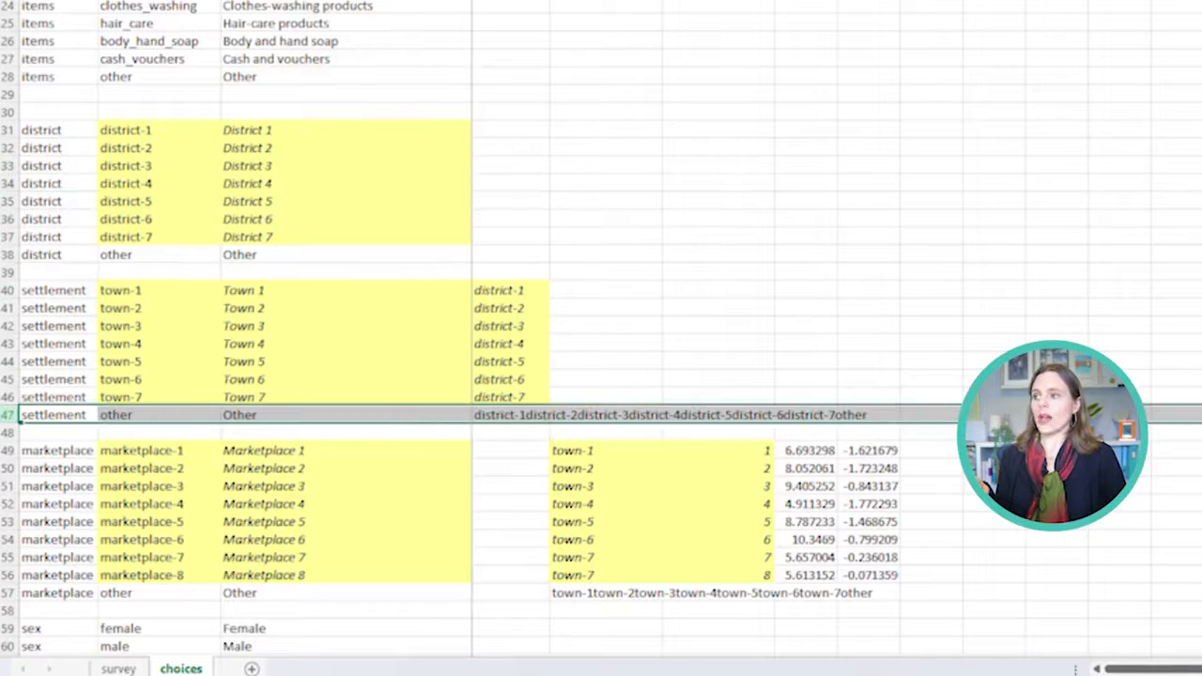
pyautogui.click(510, 415)
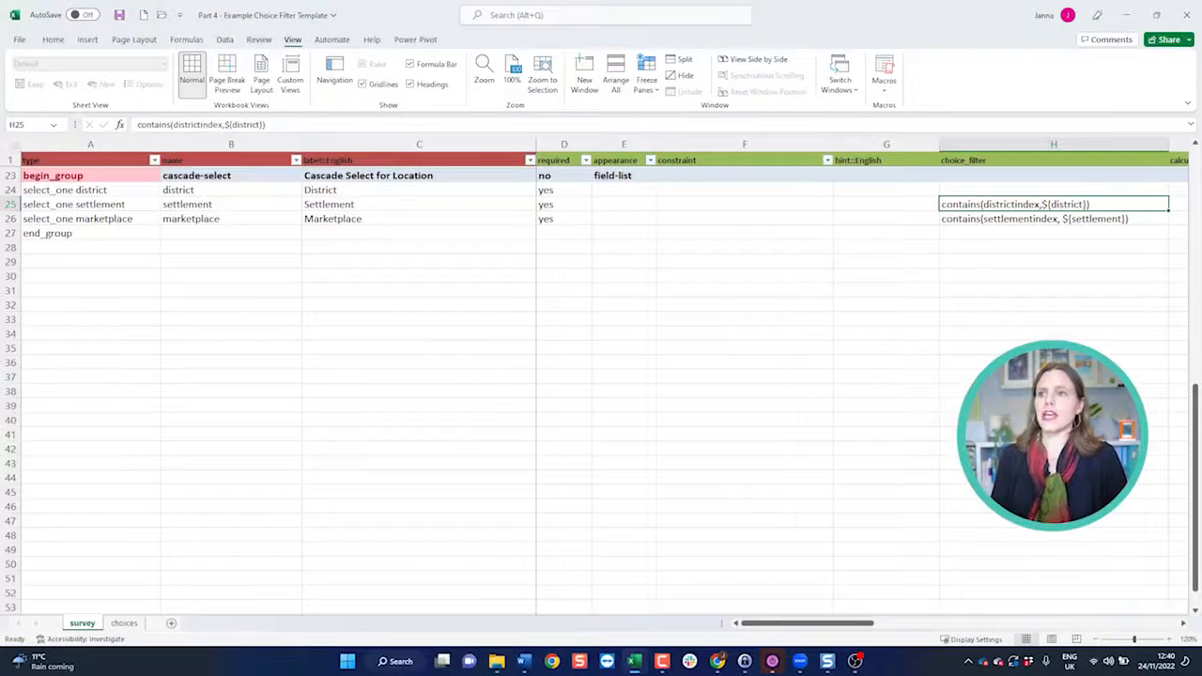
# Step: Examine the settlement and marketplace questions in rows 25 and 26 of the survey sheet together with their contains() choice filters
pyautogui.click(1053, 219)
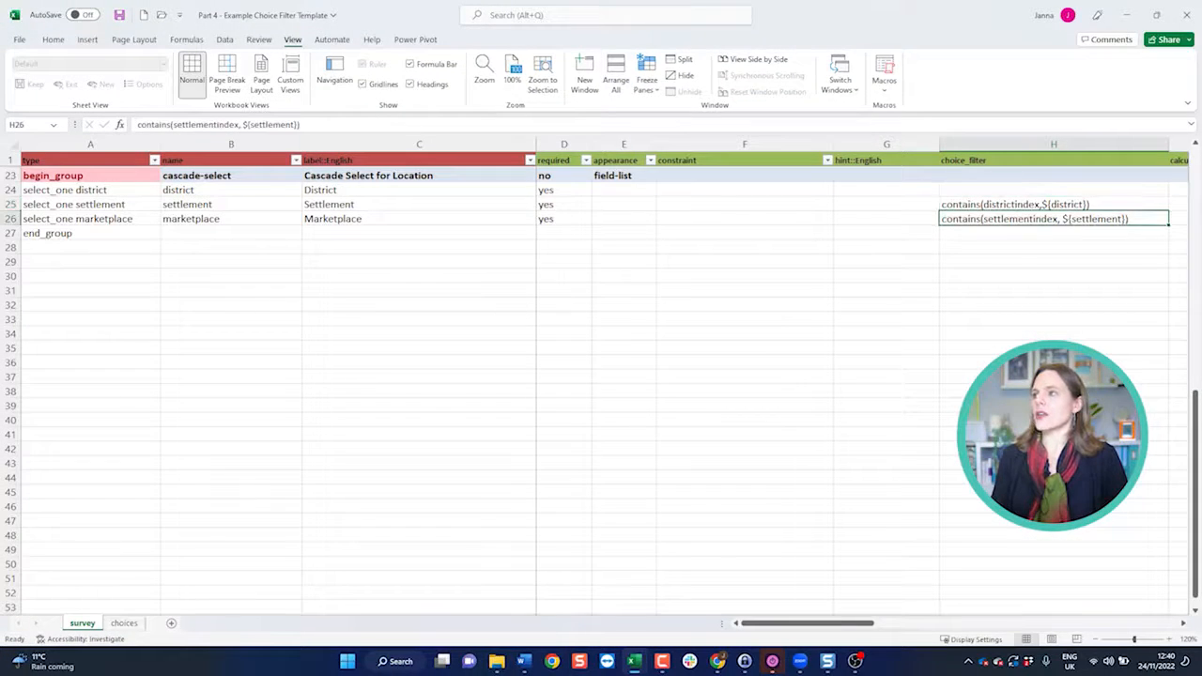
pyautogui.moveTo(90, 205); pyautogui.dragTo(418, 219)
pyautogui.click(418, 219)
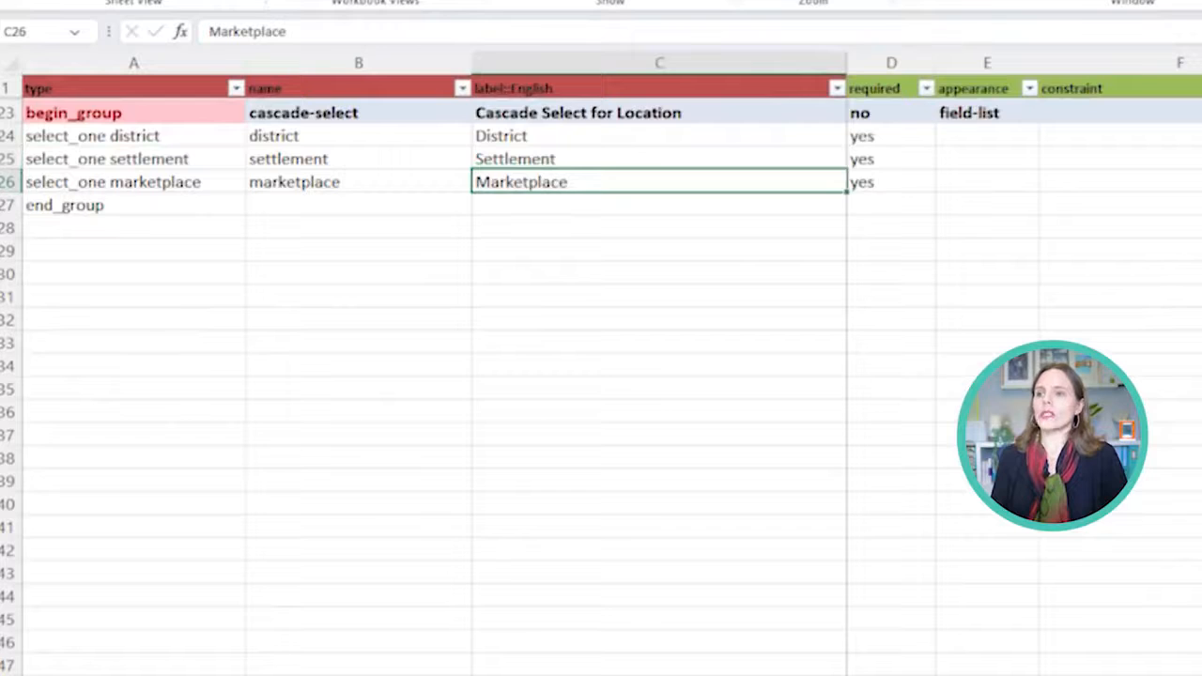
pyautogui.click(1201, 182)
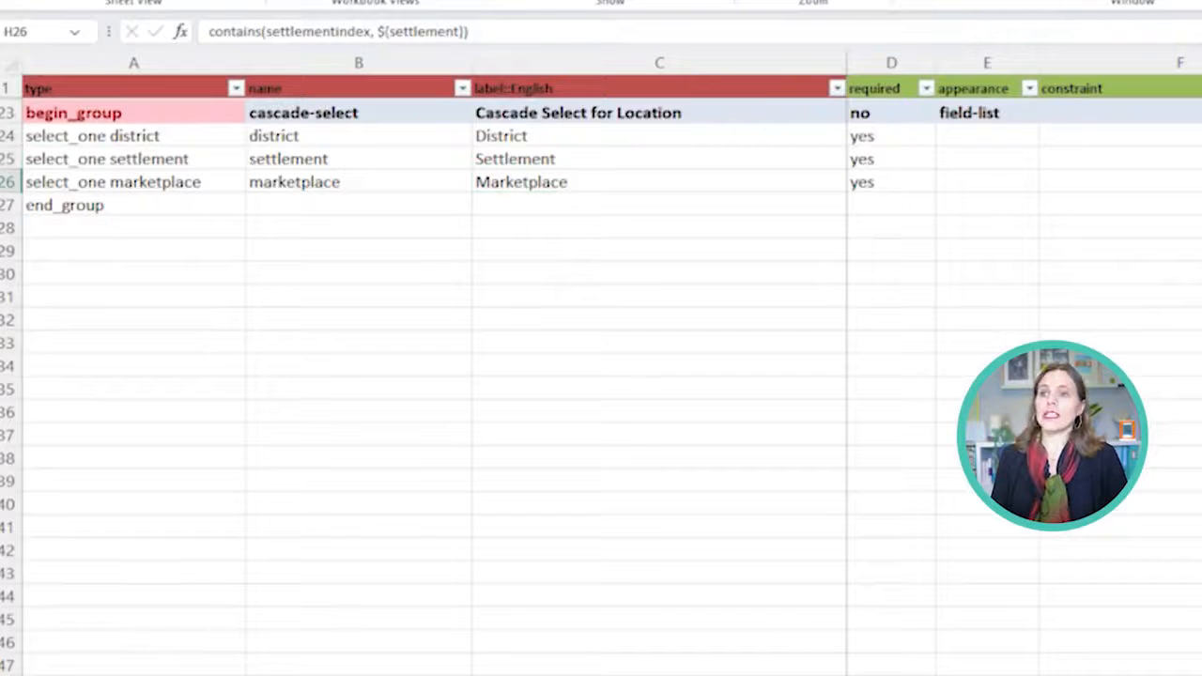
pyautogui.click(660, 159)
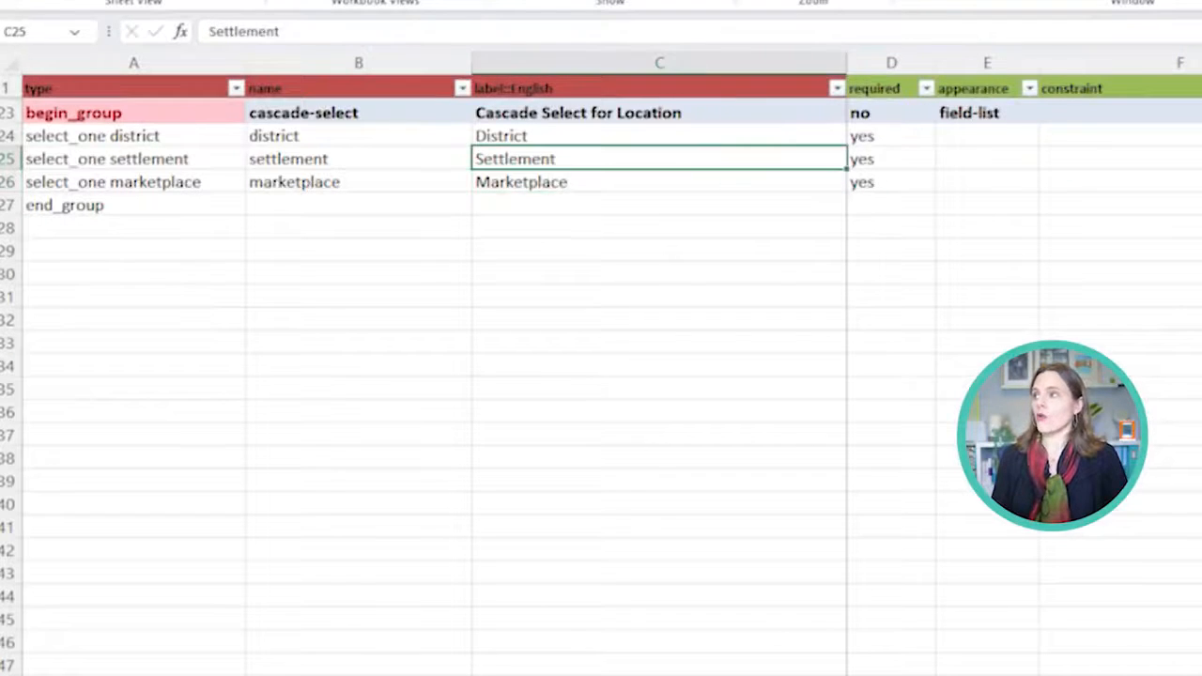
pyautogui.click(7, 159)
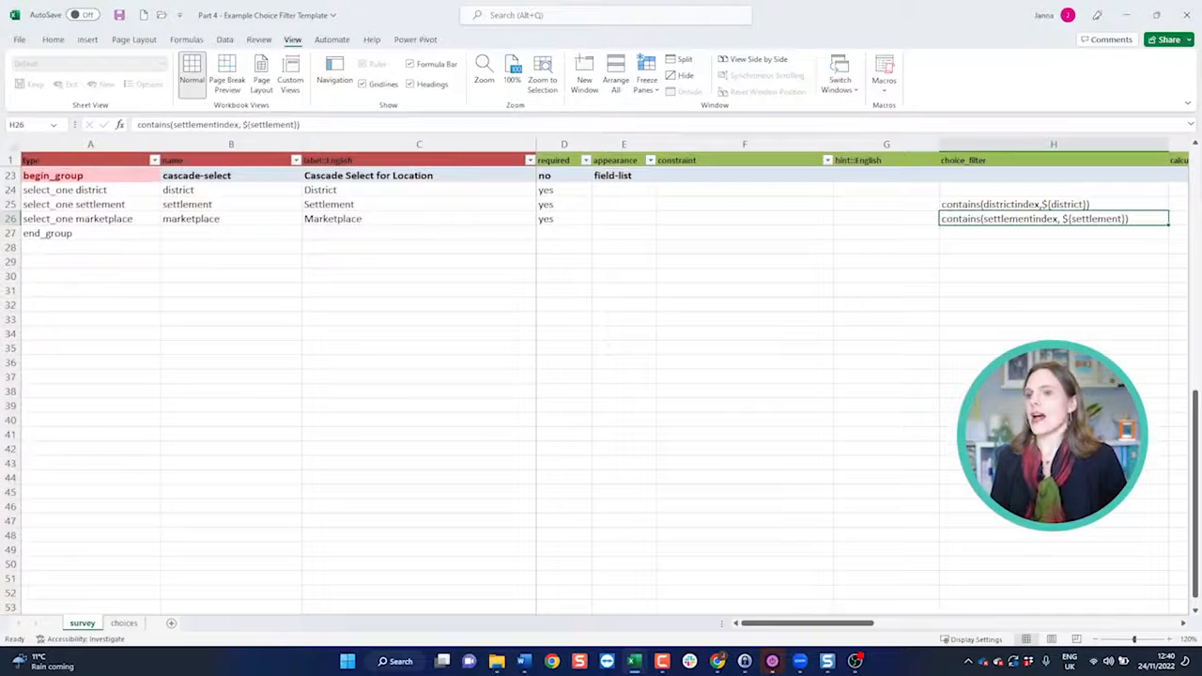
pyautogui.moveTo(1033, 204); pyautogui.dragTo(1033, 219)
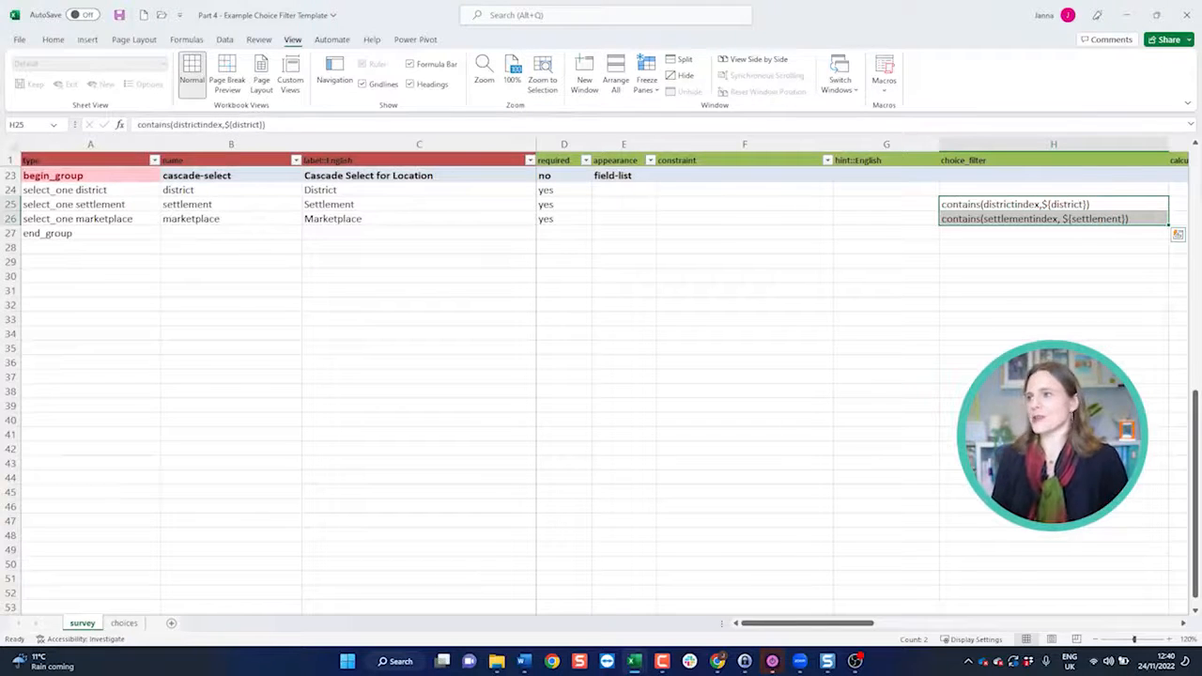
pyautogui.click(1054, 233)
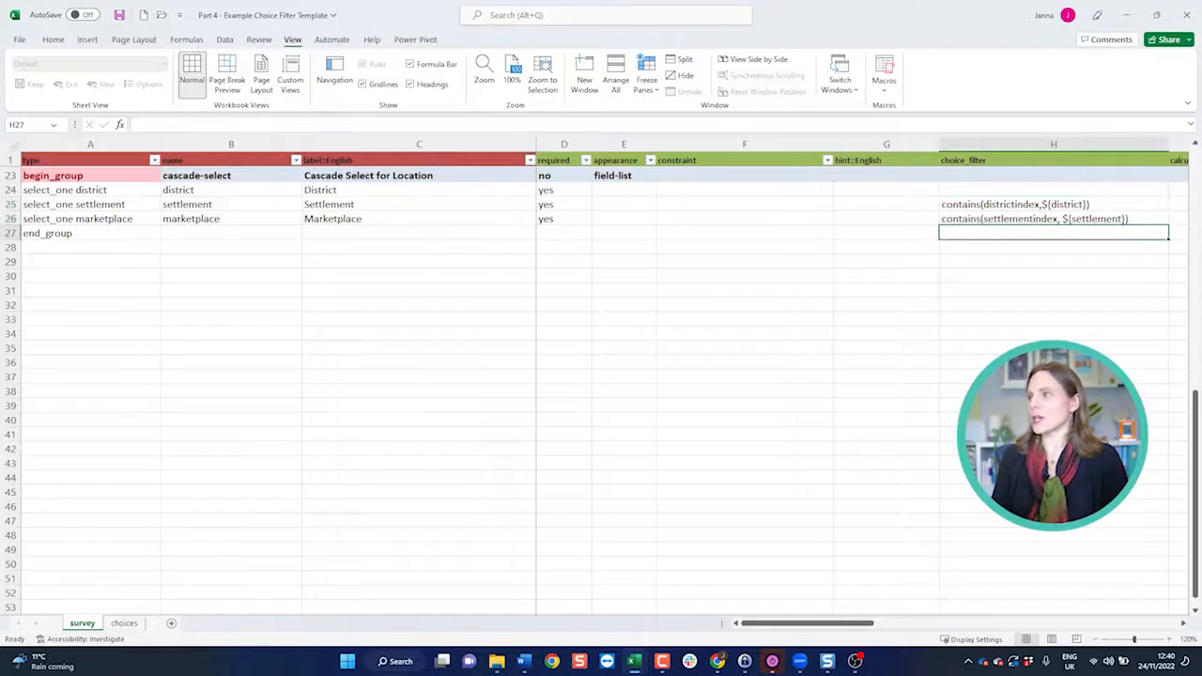
pyautogui.moveTo(1053, 190); pyautogui.dragTo(1054, 219)
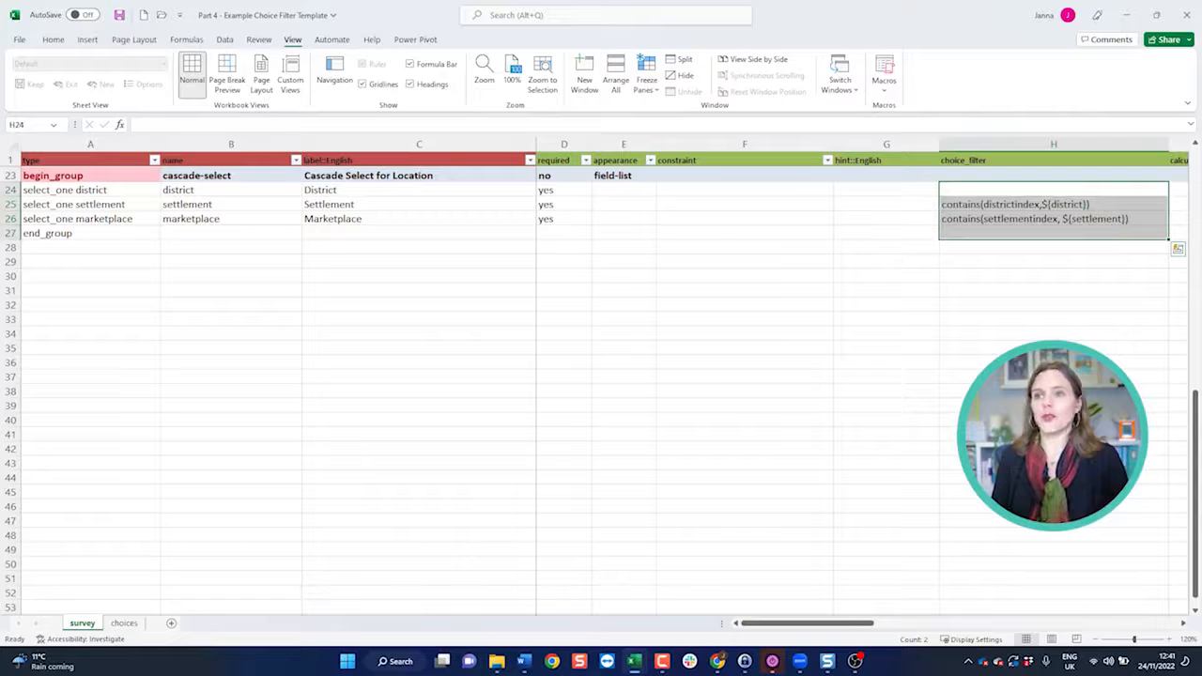
pyautogui.press('Return')
pyautogui.press('Return')
pyautogui.press('Return')
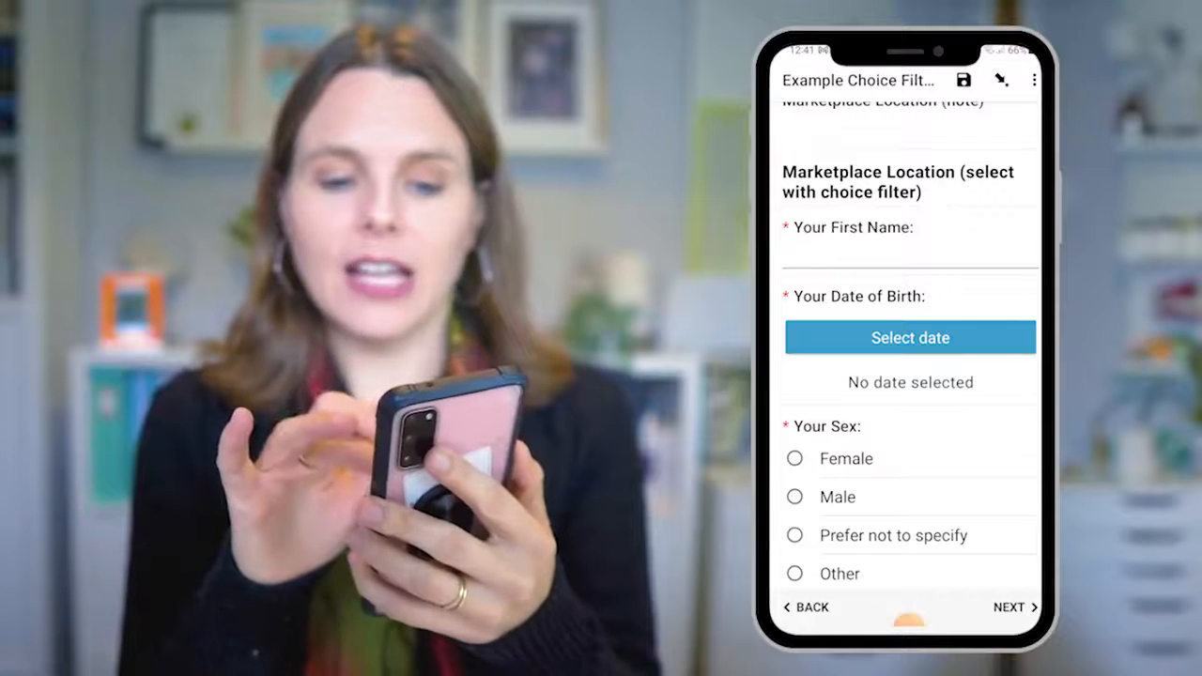
# Step: Switch to the mobile form and enter a first name beneath the Marketplace Location (select with choice filter) heading
pyautogui.scroll(1, 909, 343)
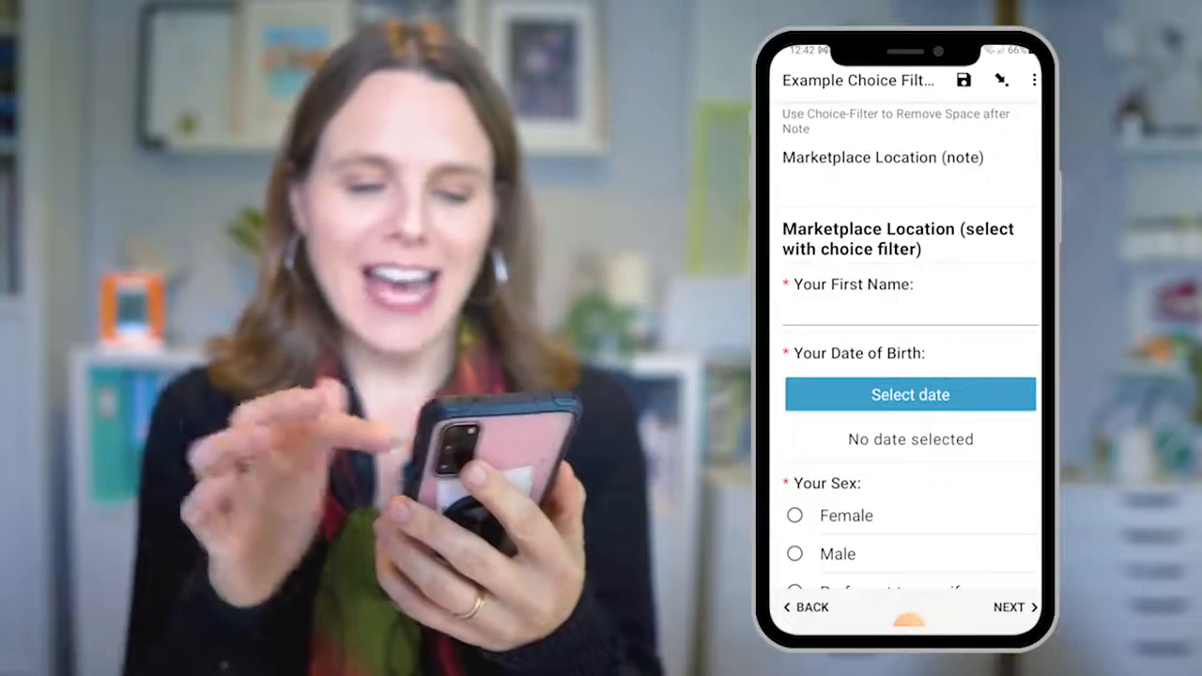
pyautogui.scroll(-1, 909, 344)
pyautogui.scroll(1, 909, 344)
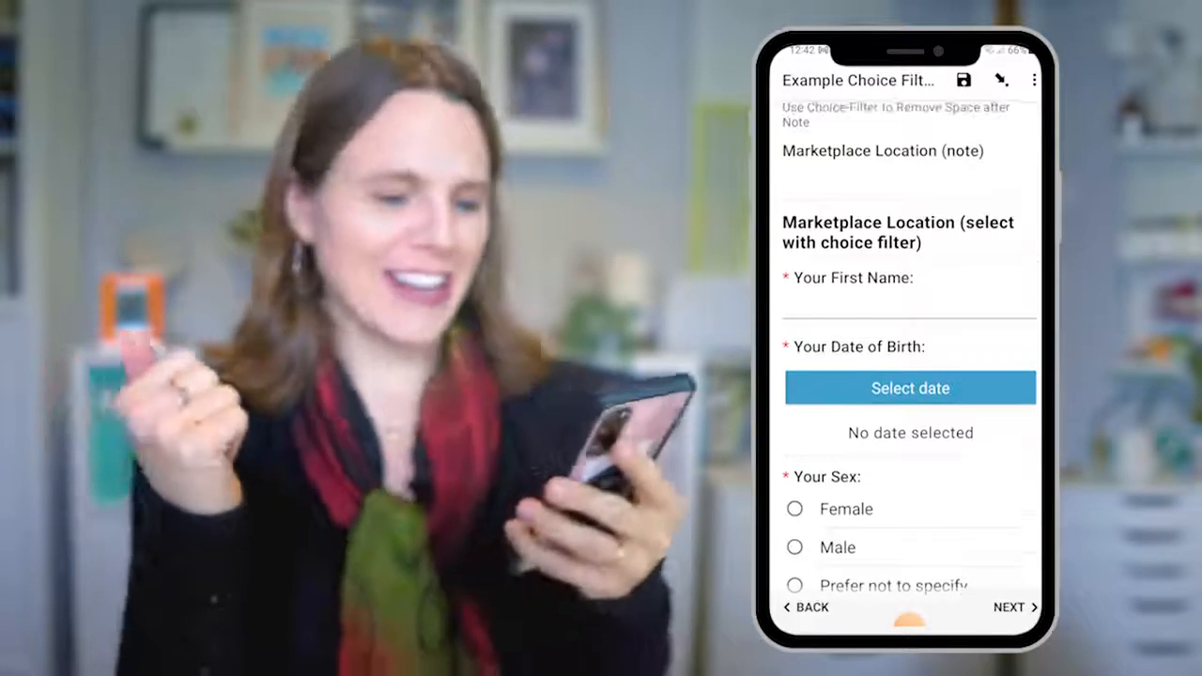
pyautogui.scroll(1, 910, 343)
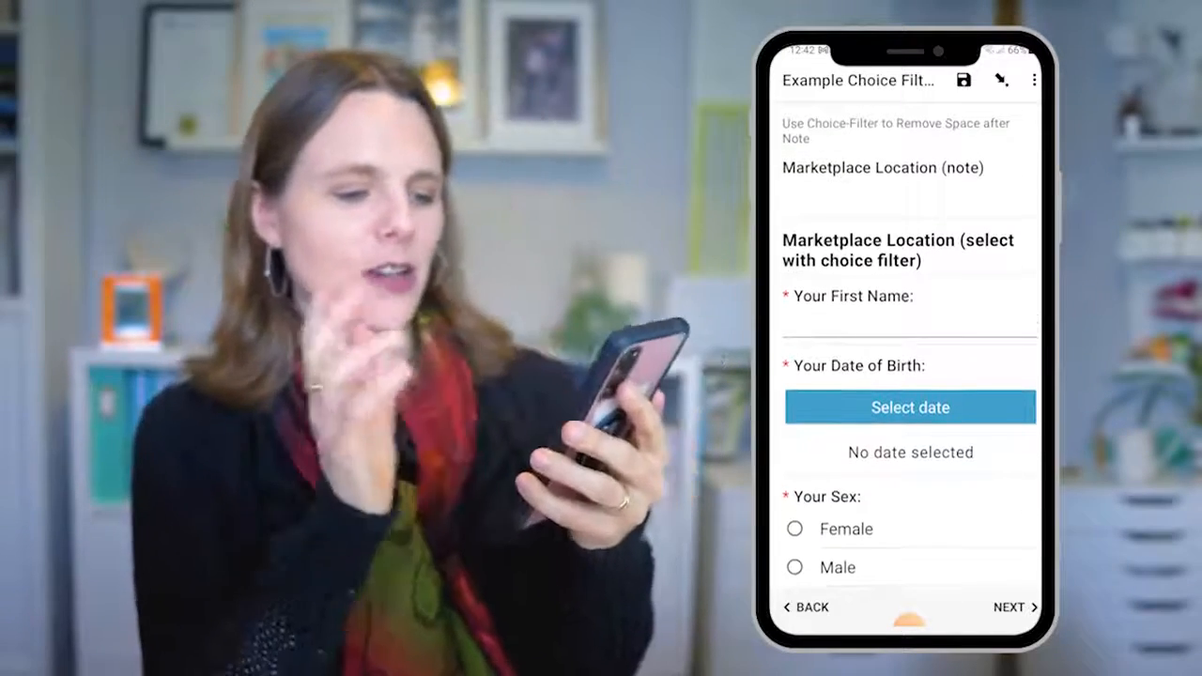
pyautogui.click(909, 321)
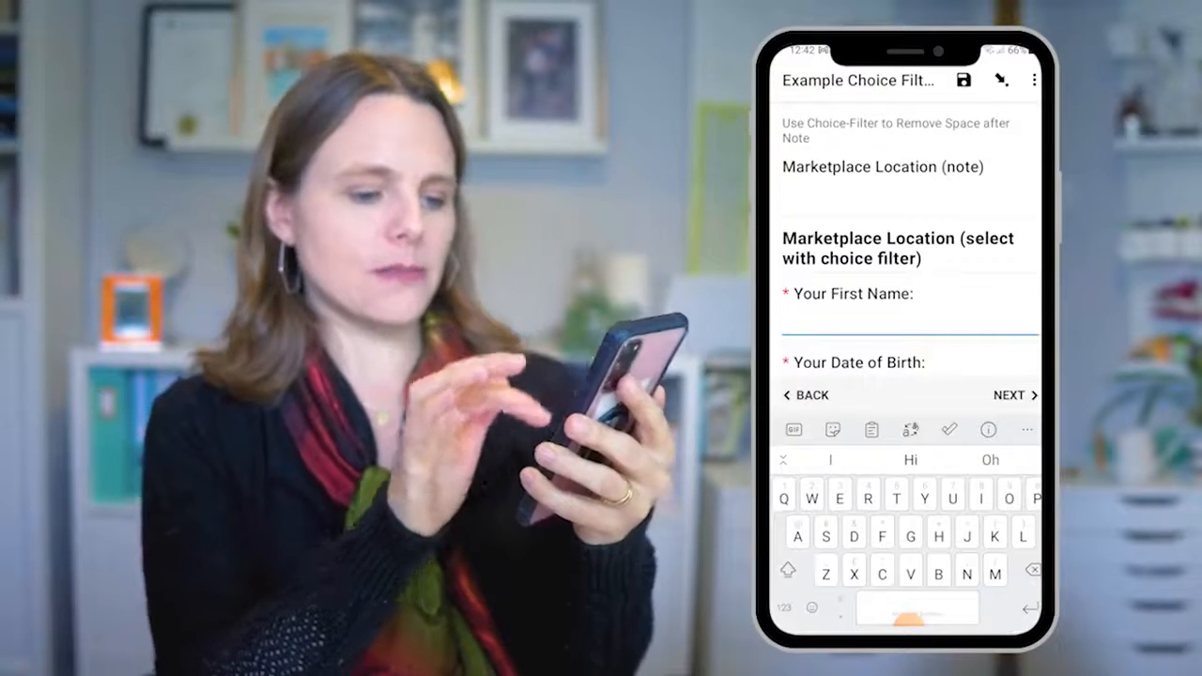
pyautogui.write('Brick')
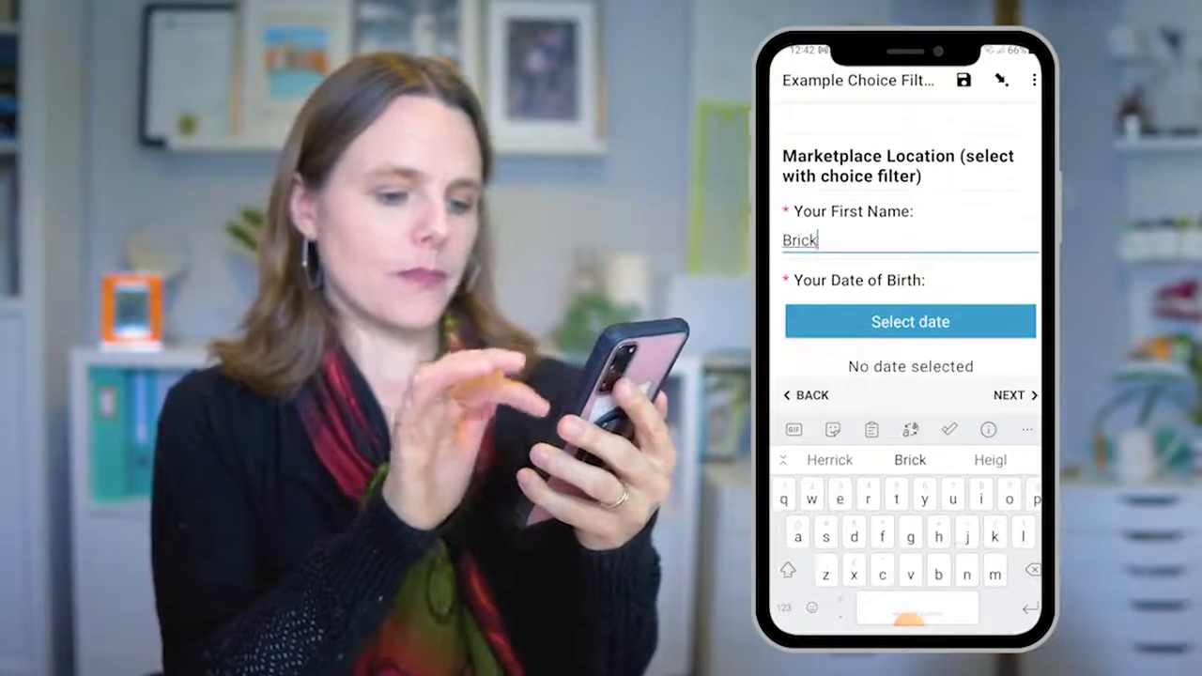
# Step: Choose a date of birth and select Male as the sex in the mobile form
pyautogui.click(909, 319)
pyautogui.click(1003, 510)
pyautogui.scroll(-3, 909, 282)
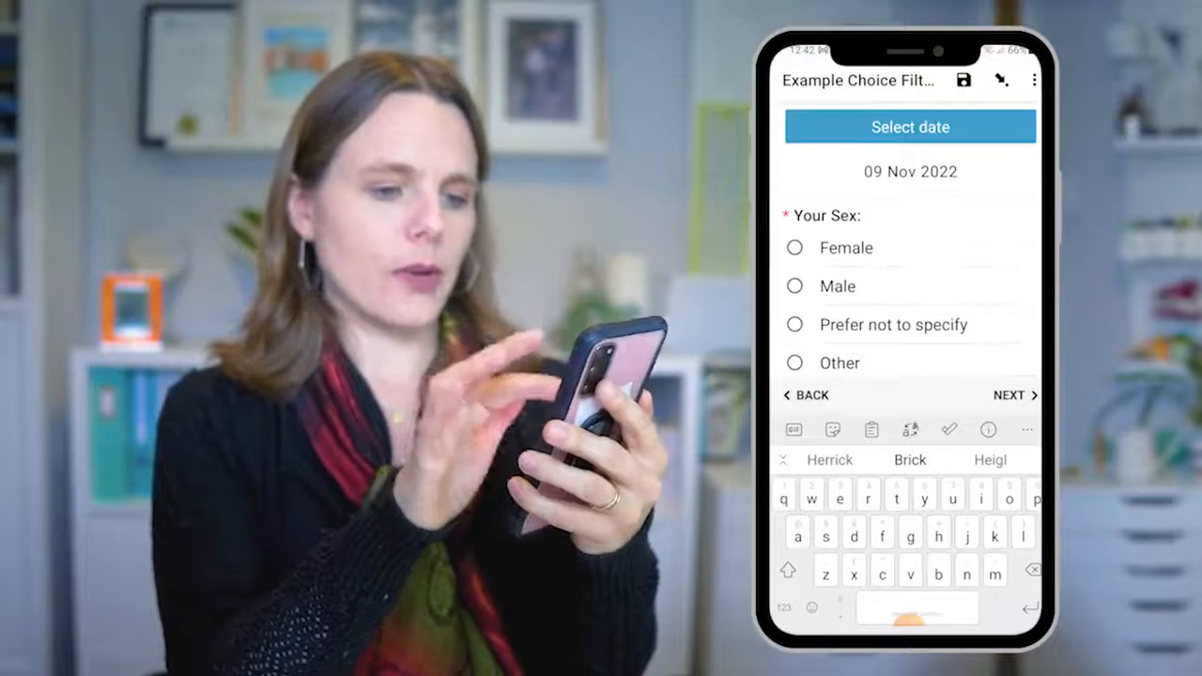
pyautogui.click(794, 284)
pyautogui.scroll(5, 909, 253)
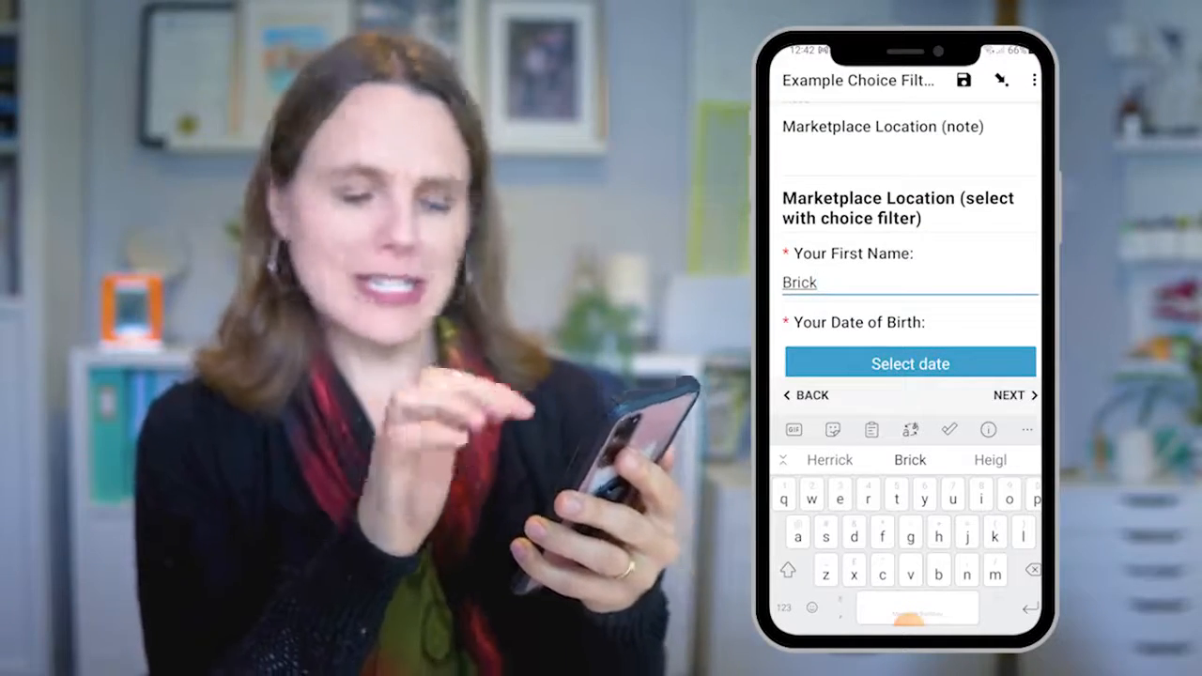
pyautogui.scroll(1, 909, 235)
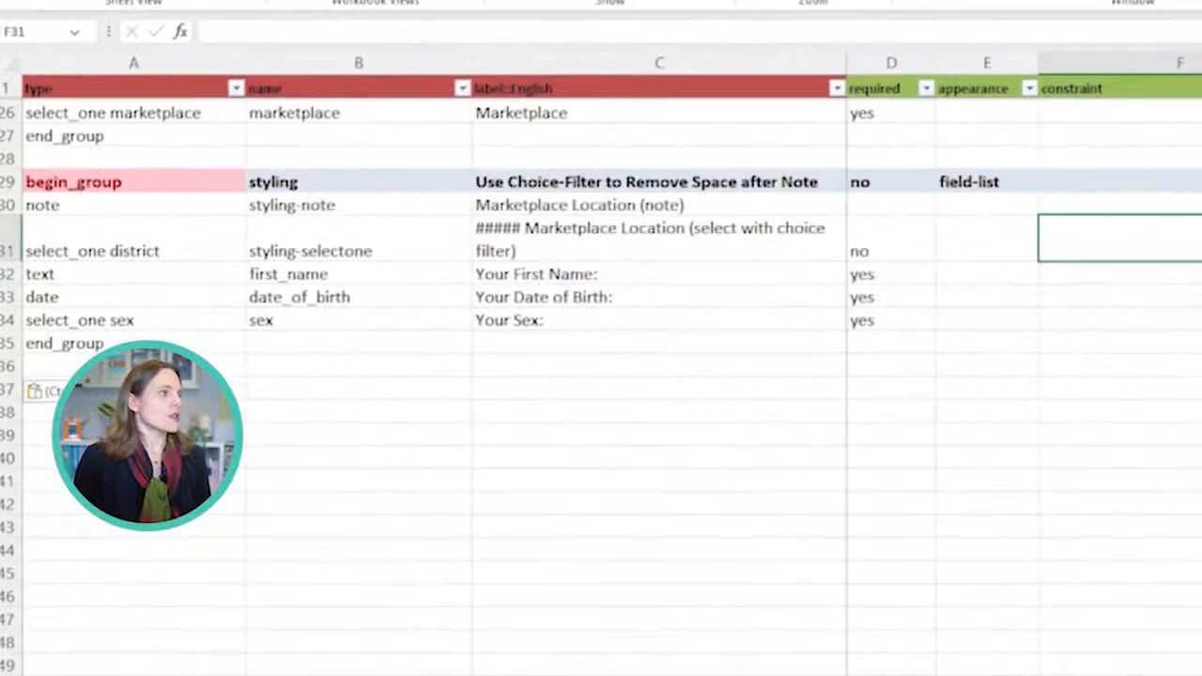
# Step: Examine the styling group's labels in the survey sheet, comparing the styling-note row 30 with the styling-selectone row 31
pyautogui.moveTo(419, 262)
pyautogui.mouseDown()
pyautogui.moveTo(419, 276)
pyautogui.moveTo(419, 263)
pyautogui.mouseUp()
pyautogui.hotkey('shift', 'Down')
pyautogui.hotkey('shift', 'Down')
pyautogui.hotkey('shift', 'Down')
pyautogui.hotkey('shift', 'Down')
pyautogui.hotkey('shift', 'Down')
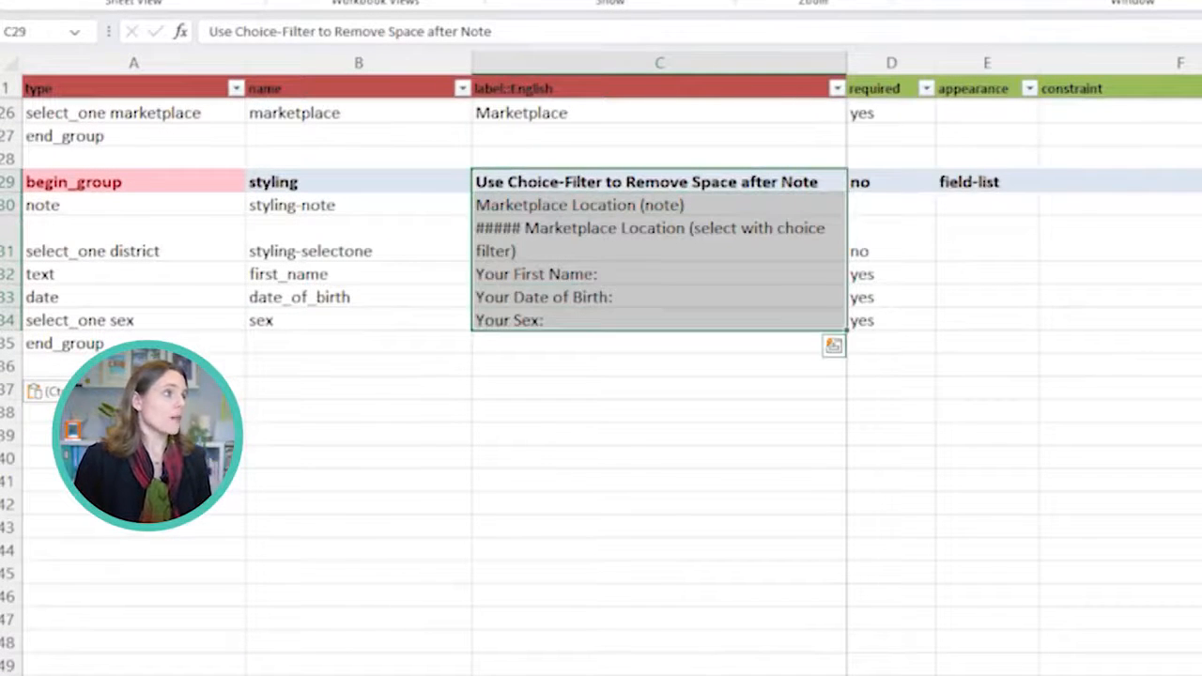
pyautogui.press('Down')
pyautogui.press('Down')
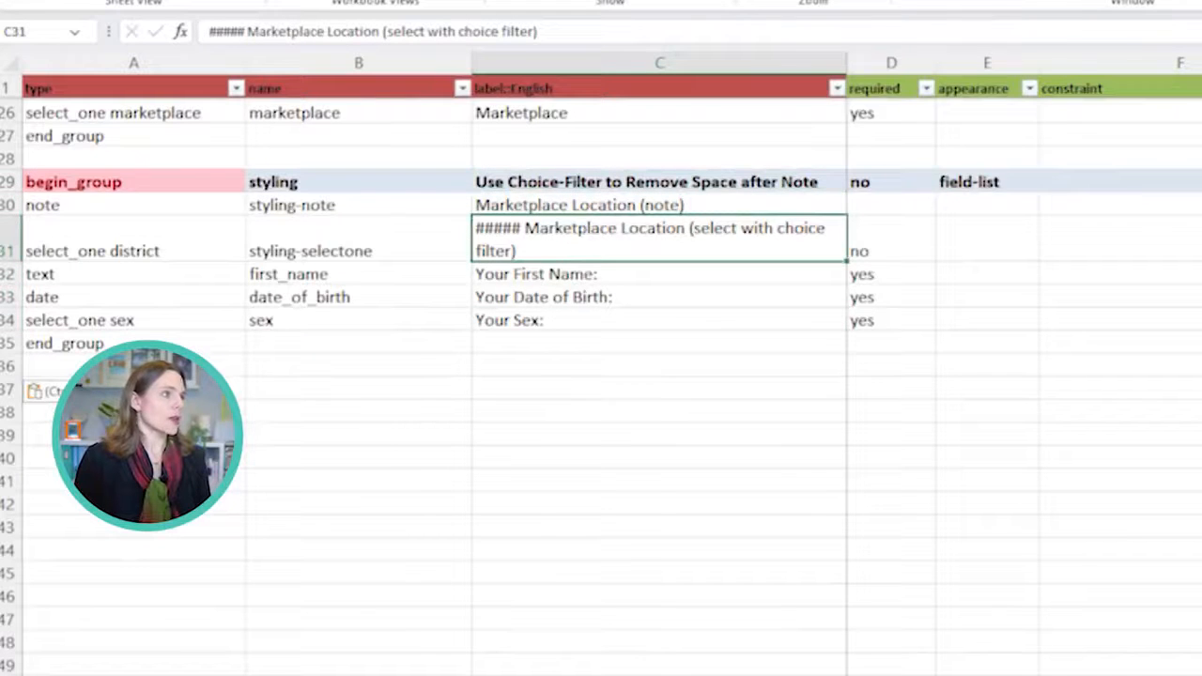
pyautogui.press('Up')
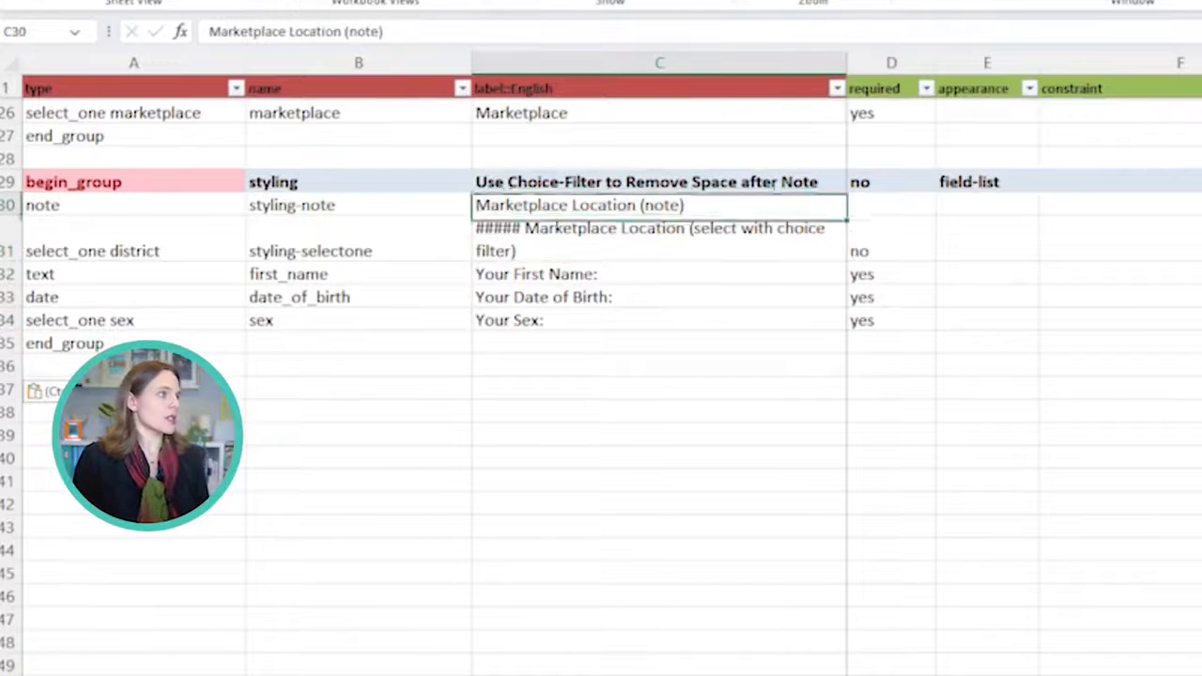
pyautogui.press('Down')
pyautogui.moveTo(133, 206); pyautogui.dragTo(601, 207)
pyautogui.moveTo(134, 240); pyautogui.dragTo(620, 240)
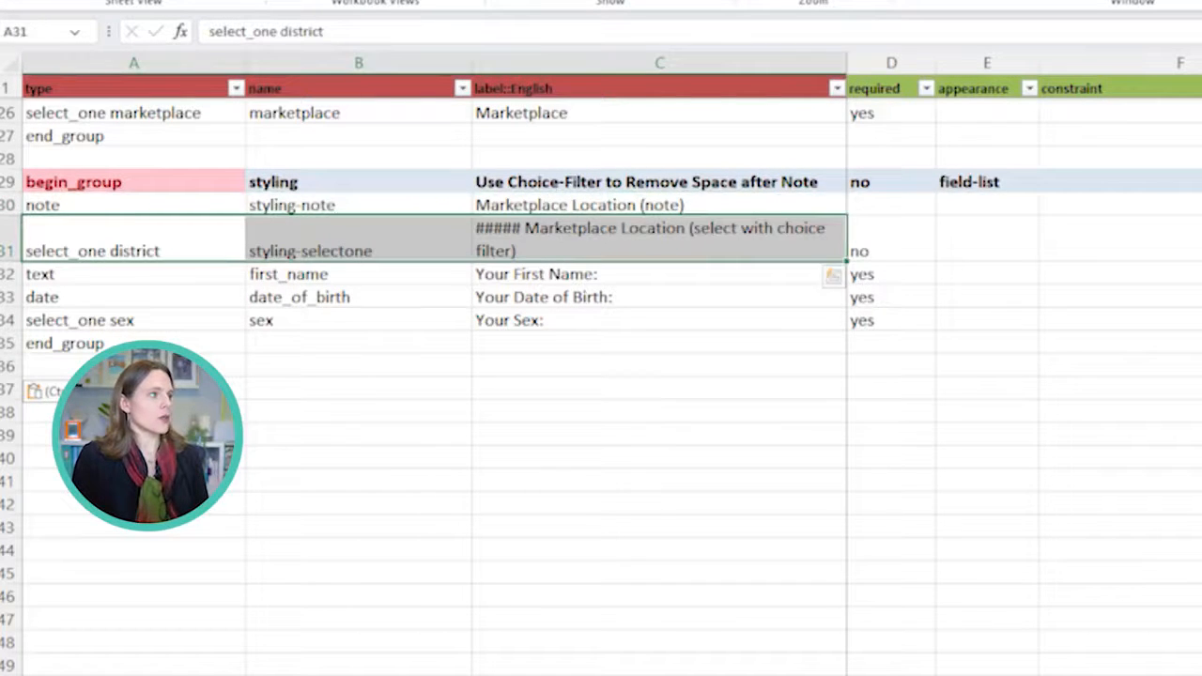
pyautogui.click(660, 240)
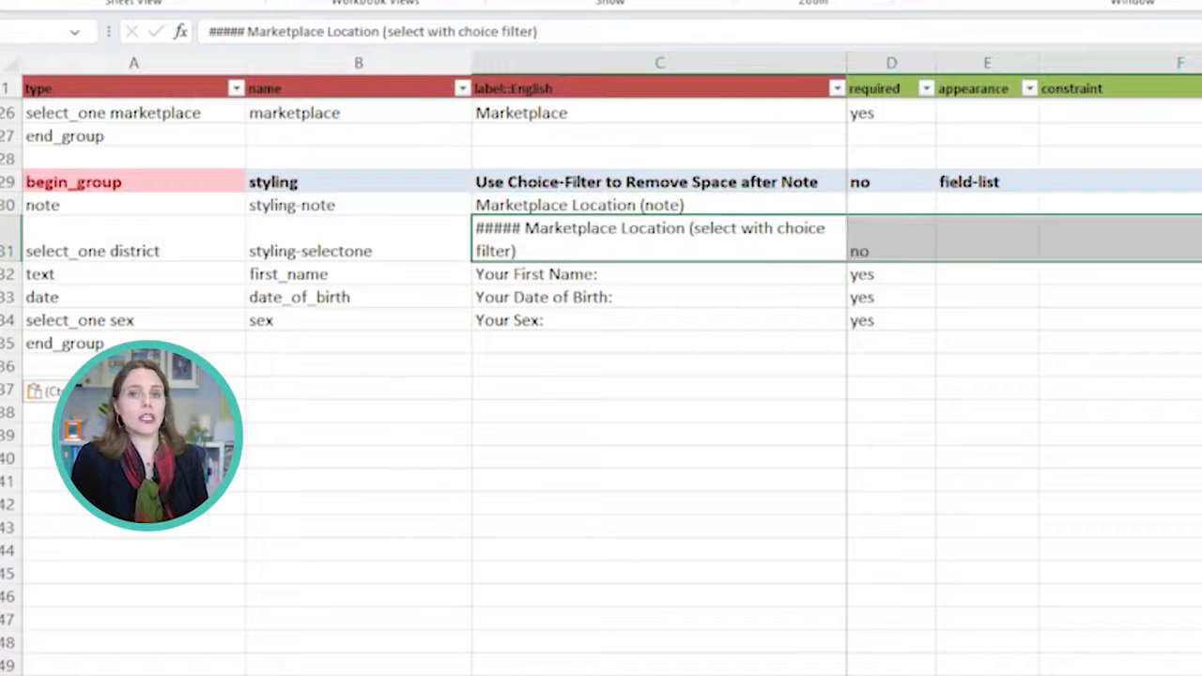
pyautogui.click(134, 240)
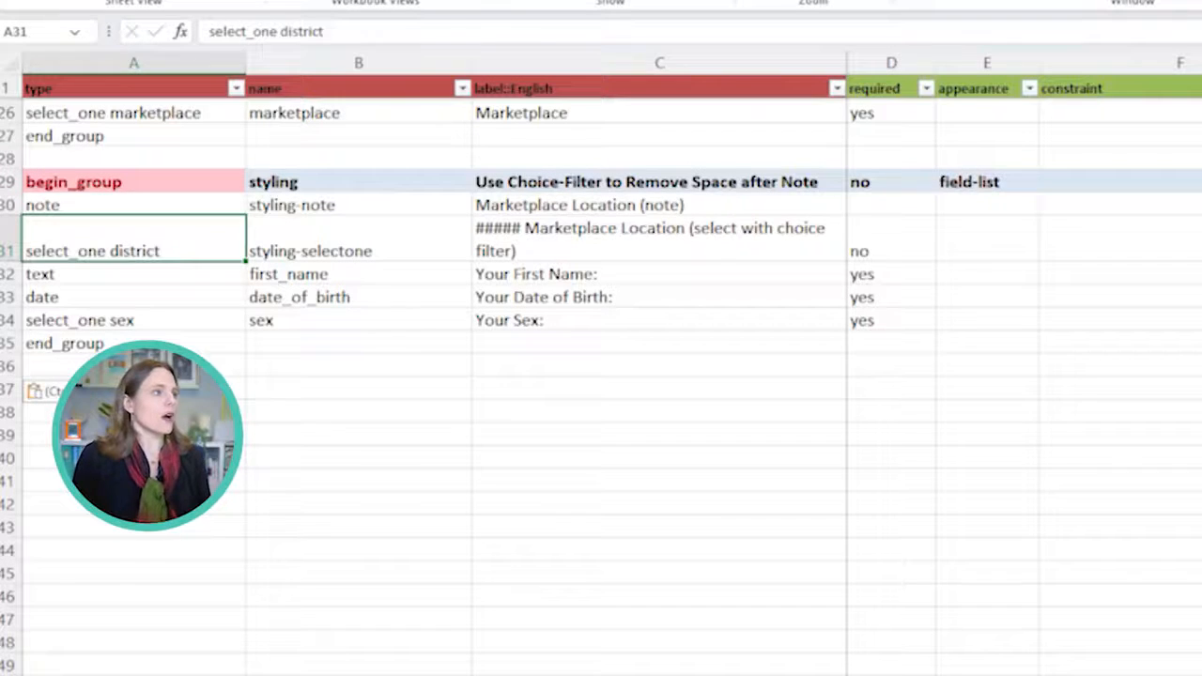
# Step: Examine the styling-selectone question's ##### label prefix in C31, its required setting in D31 and its choice_filter in H31
pyautogui.click(659, 240)
pyautogui.doubleClick(555, 229)
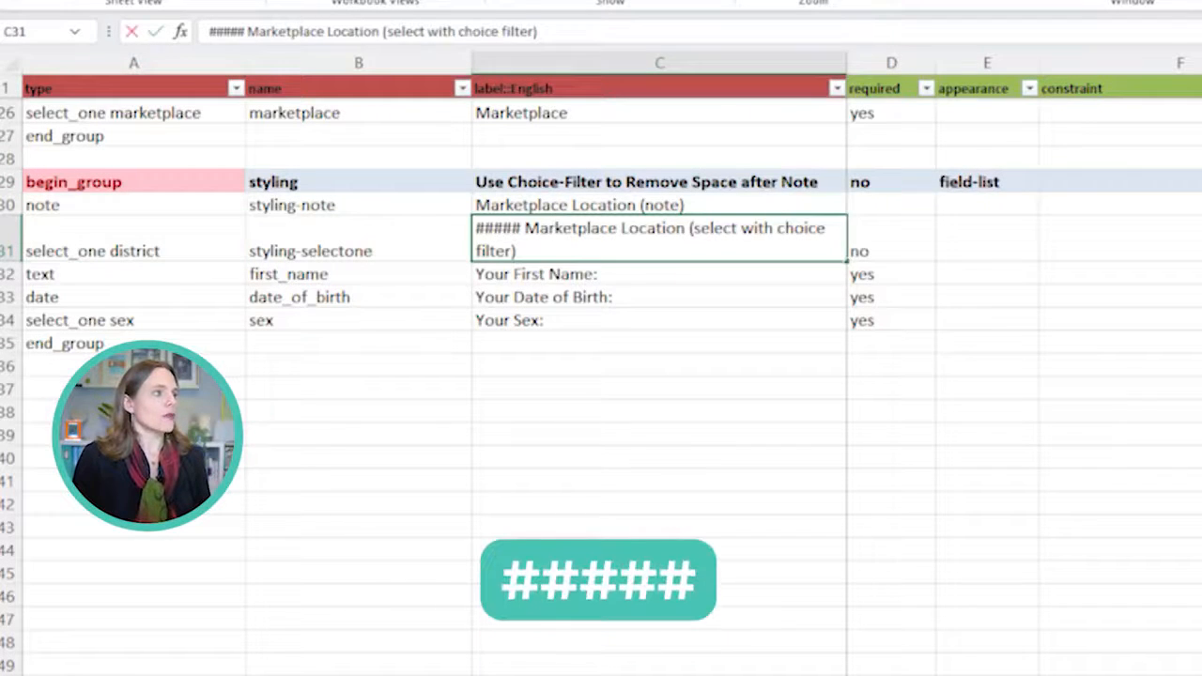
pyautogui.moveTo(476, 229); pyautogui.dragTo(514, 229)
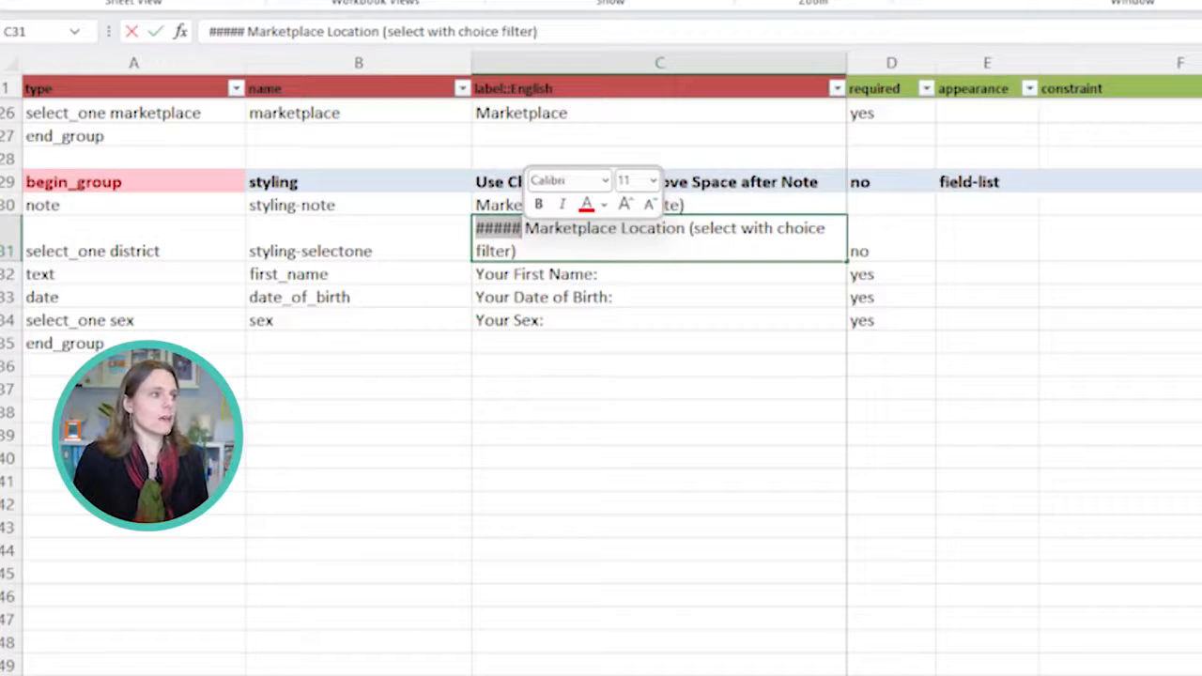
pyautogui.click(891, 240)
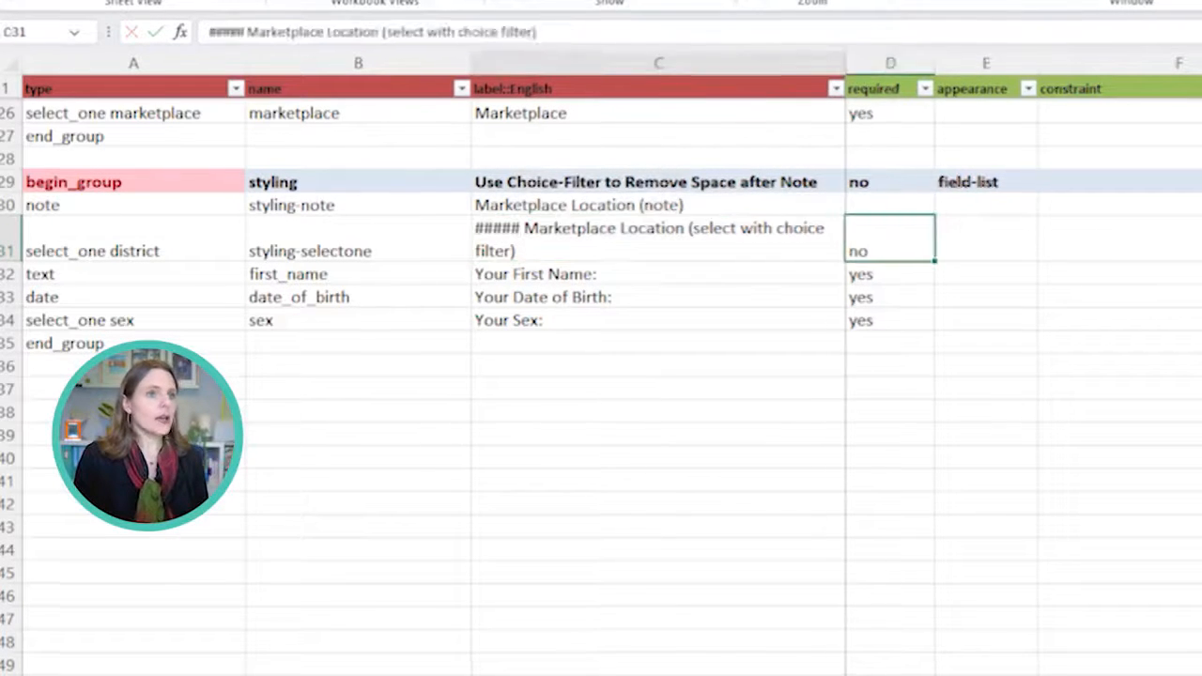
pyautogui.moveTo(695, 242); pyautogui.dragTo(1157, 279)
pyautogui.click(1053, 255)
pyautogui.click(1054, 144)
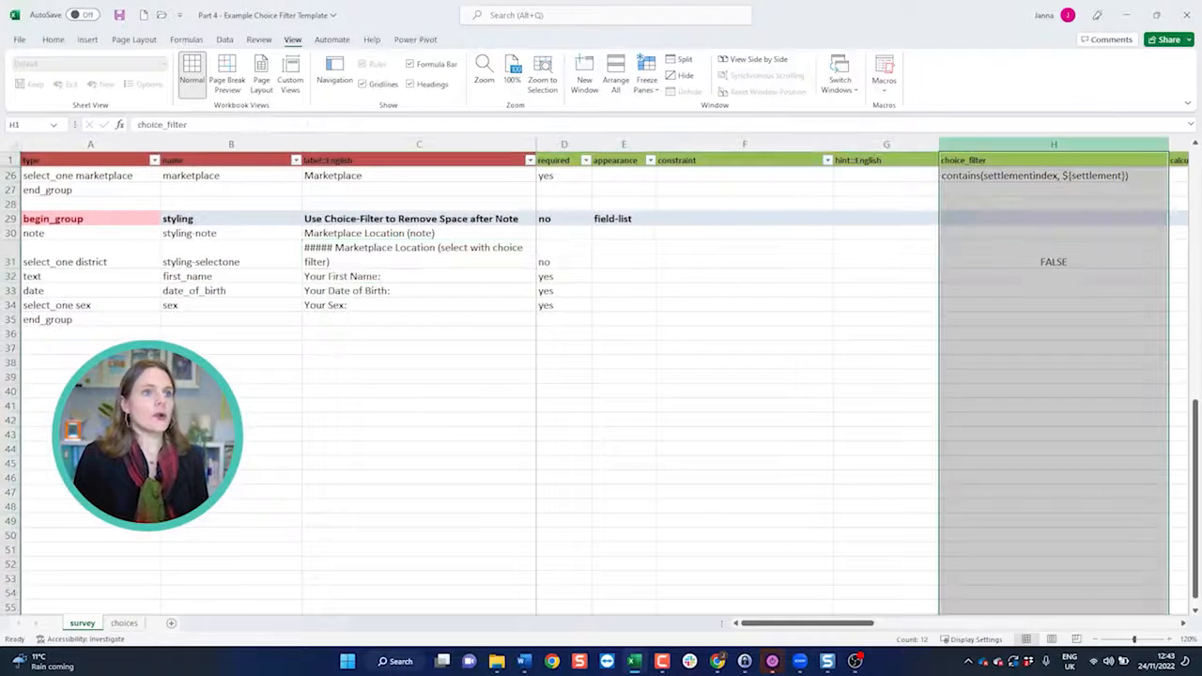
pyautogui.click(1054, 256)
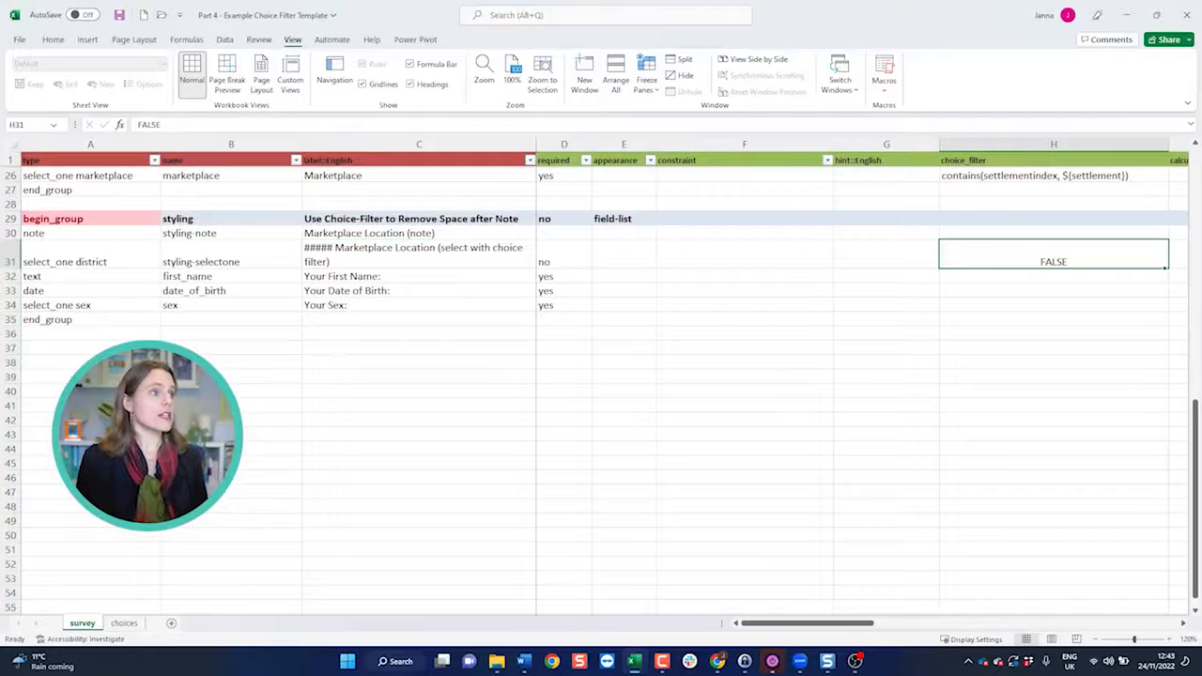
pyautogui.click(90, 255)
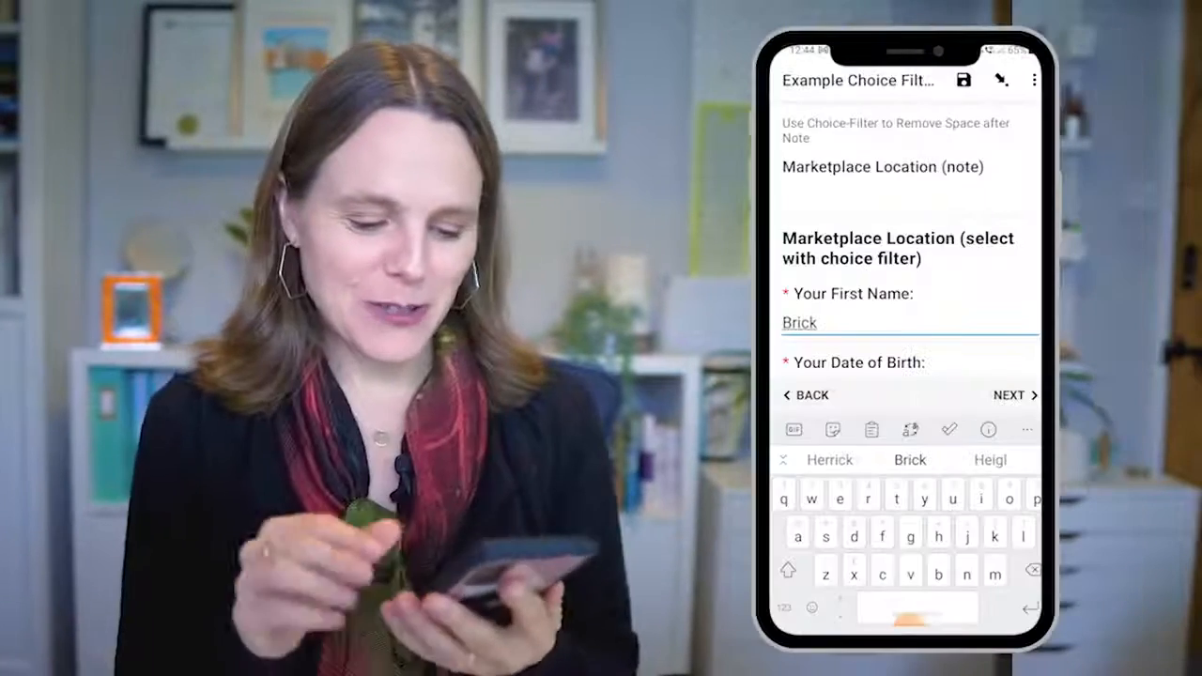
# Step: Switch to the mobile form and advance past the marketplace location group
pyautogui.click(1016, 395)
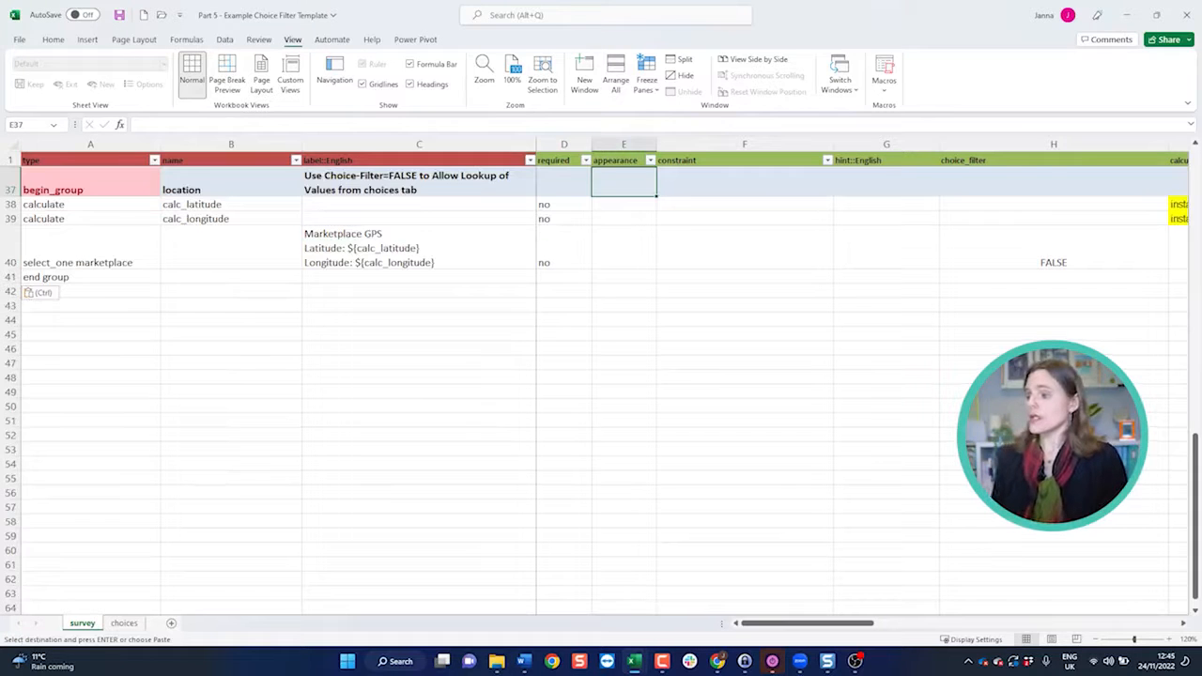
# Step: Examine the marketplace list in rows 49 to 57 of the choices sheet and the settlementindex column
pyautogui.hotkey('ctrl', 'pagedown')
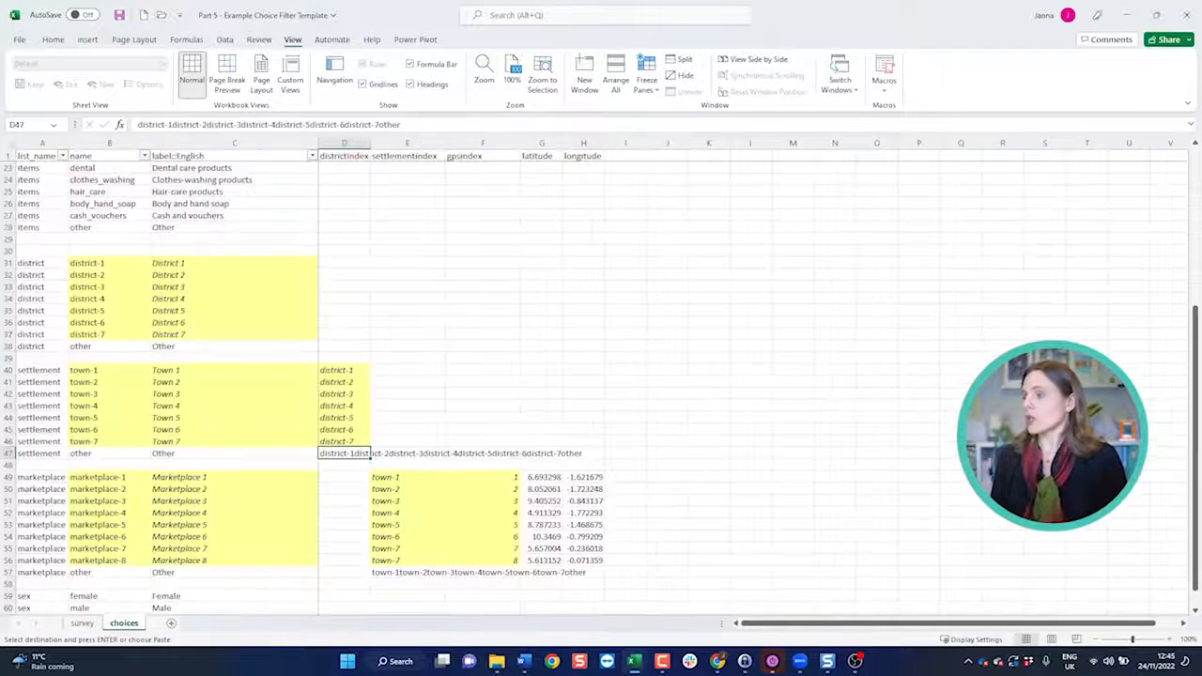
pyautogui.click(235, 441)
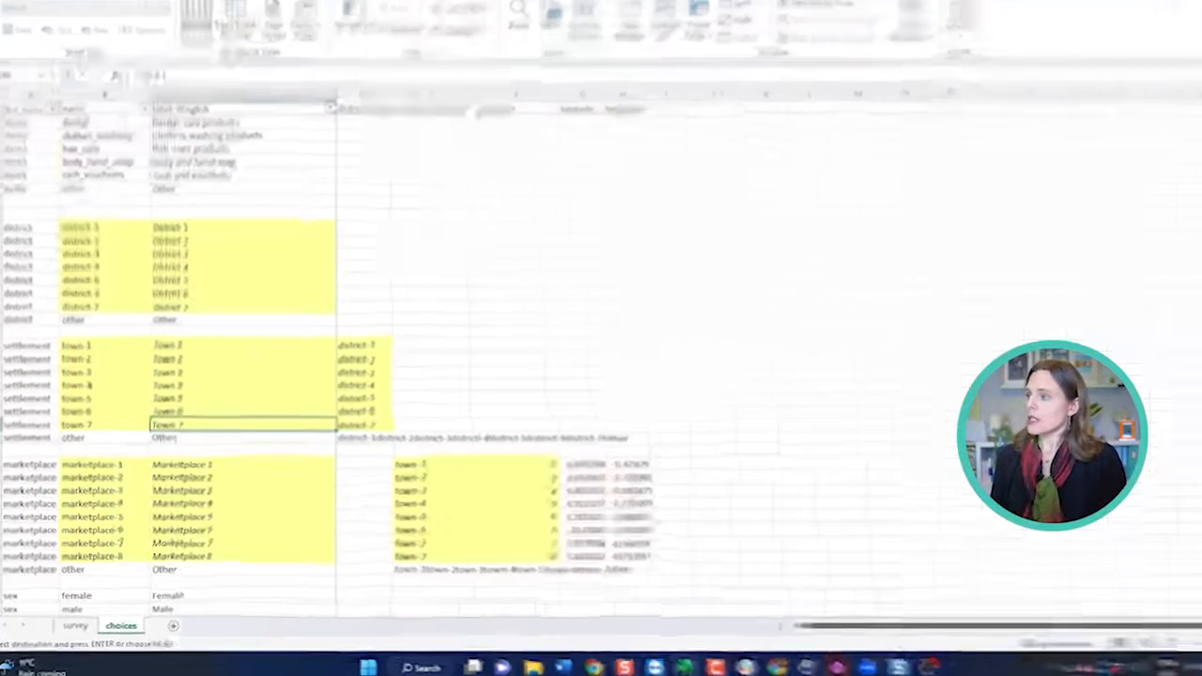
pyautogui.click(8, 477)
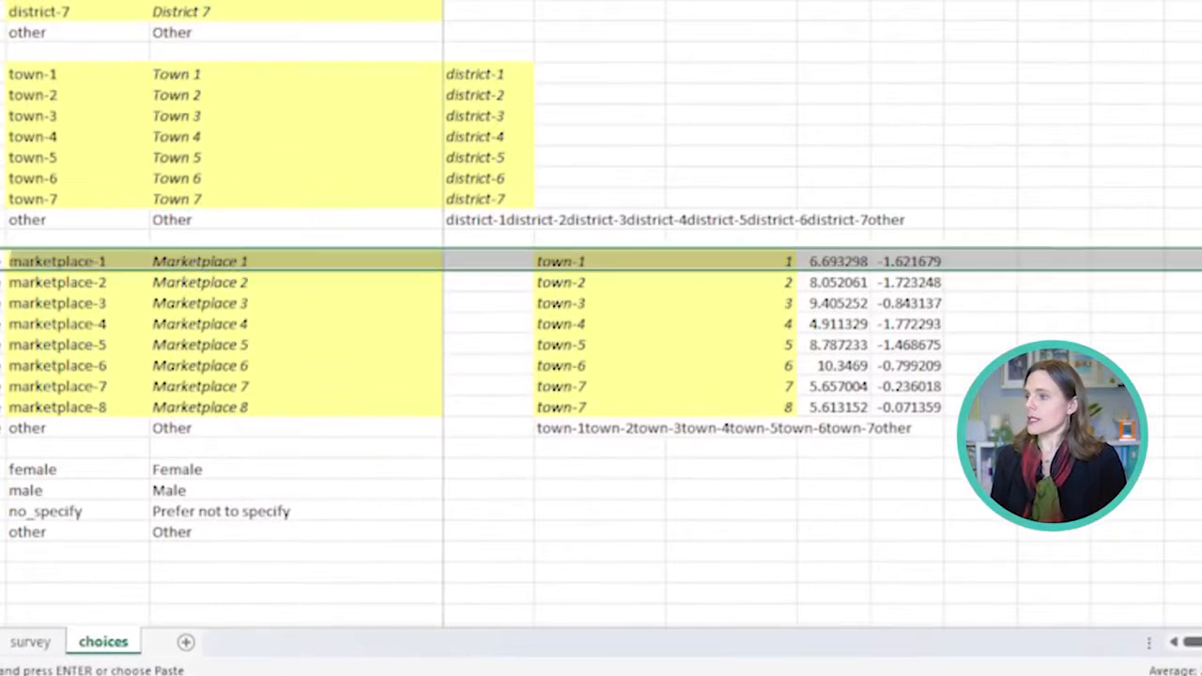
pyautogui.moveTo(5, 261); pyautogui.dragTo(4, 428)
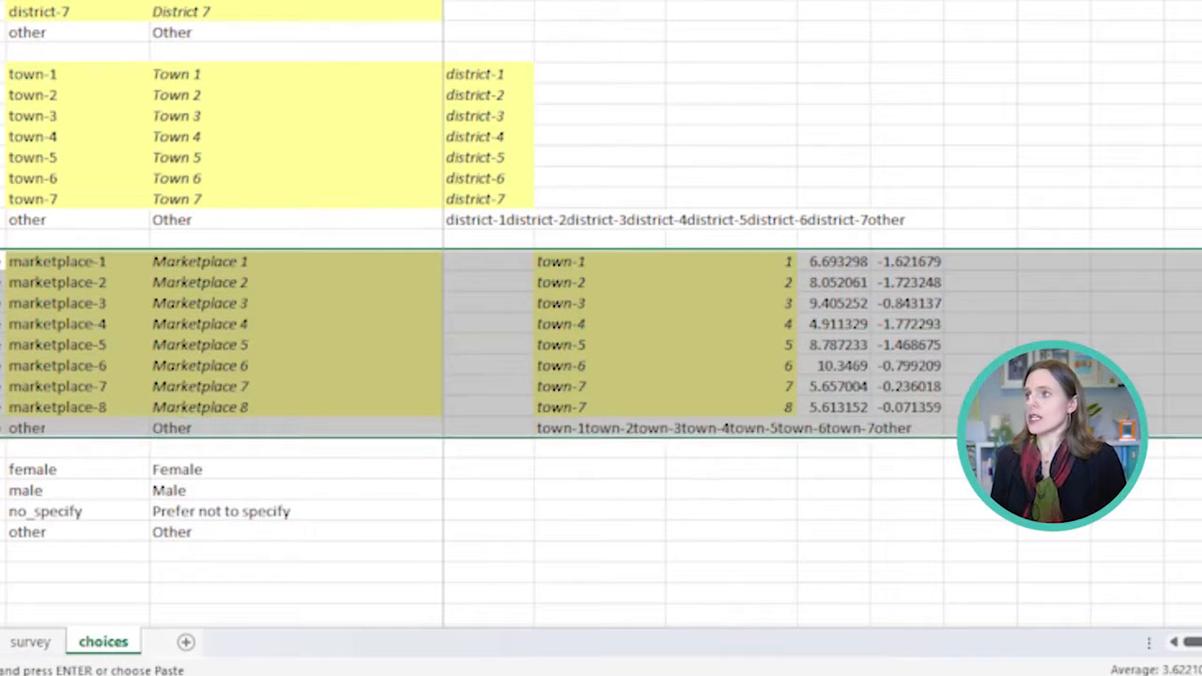
pyautogui.click(489, 1)
pyautogui.click(599, 2)
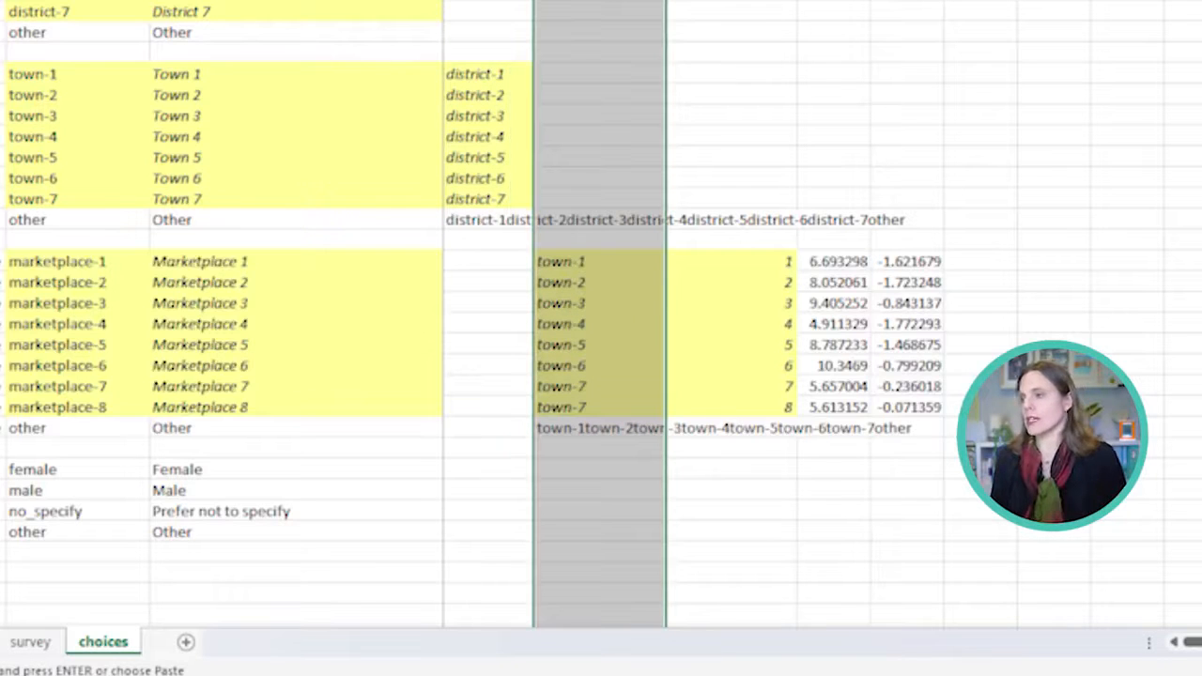
# Step: Examine the gpsindex, latitude and longitude columns for the marketplace entries in the choices sheet
pyautogui.moveTo(732, 2); pyautogui.dragTo(907, 1)
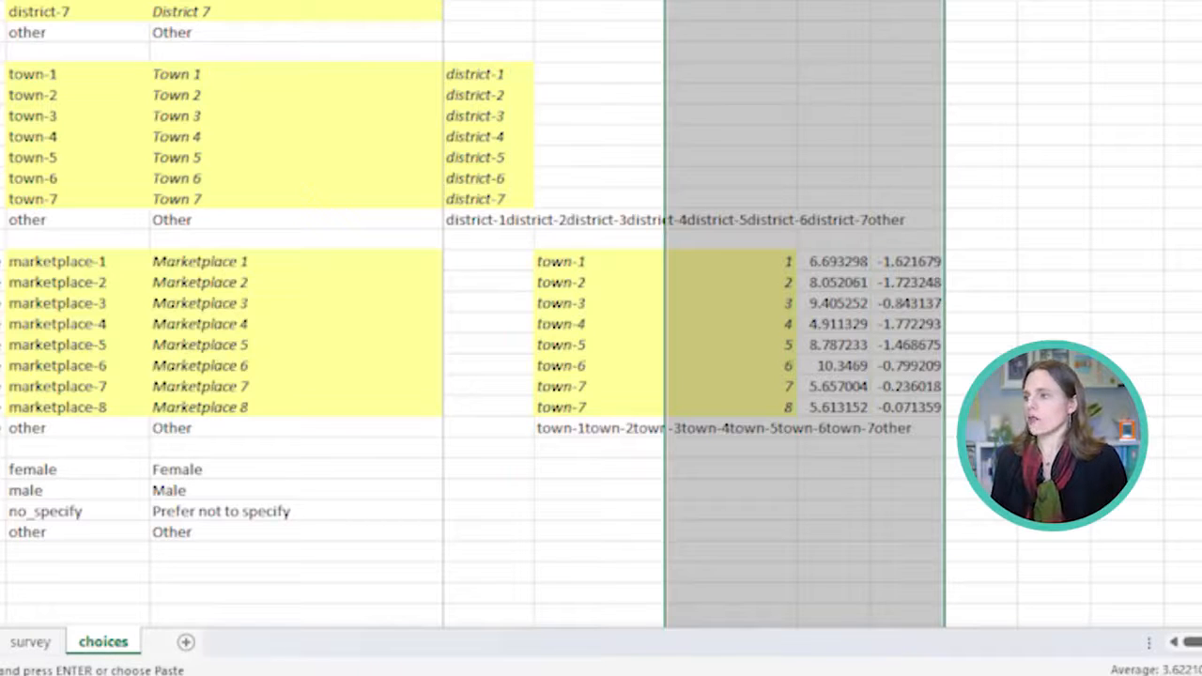
pyautogui.moveTo(732, 262); pyautogui.dragTo(732, 407)
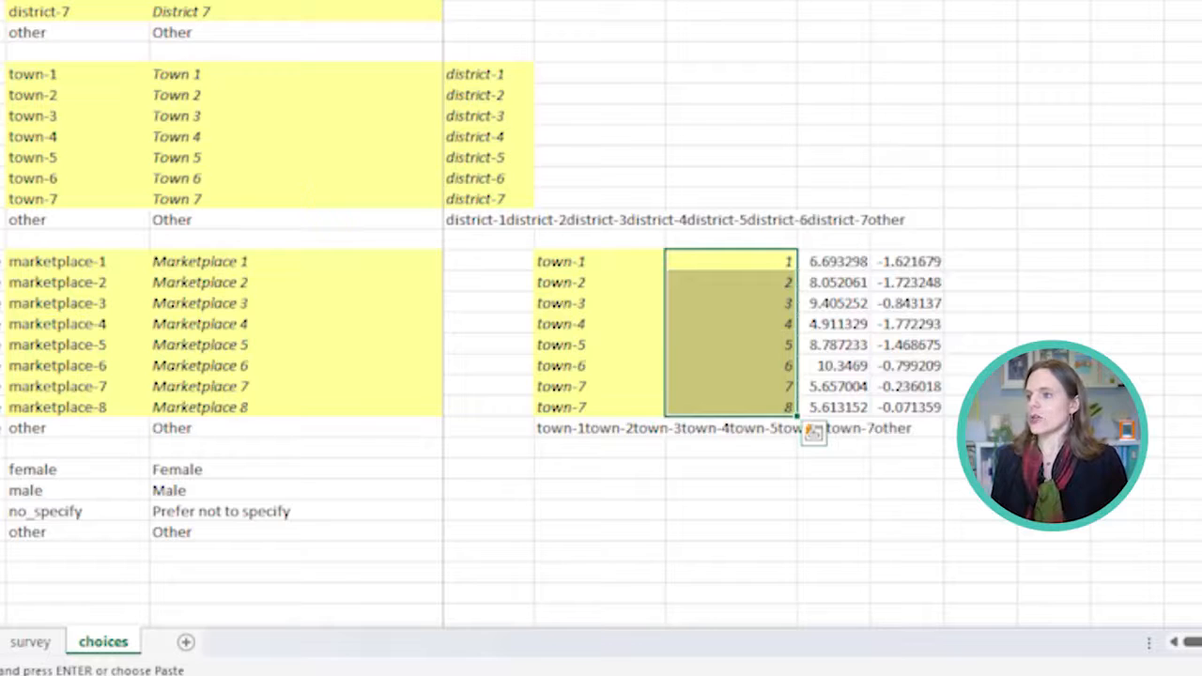
pyautogui.moveTo(836, 262); pyautogui.dragTo(939, 408)
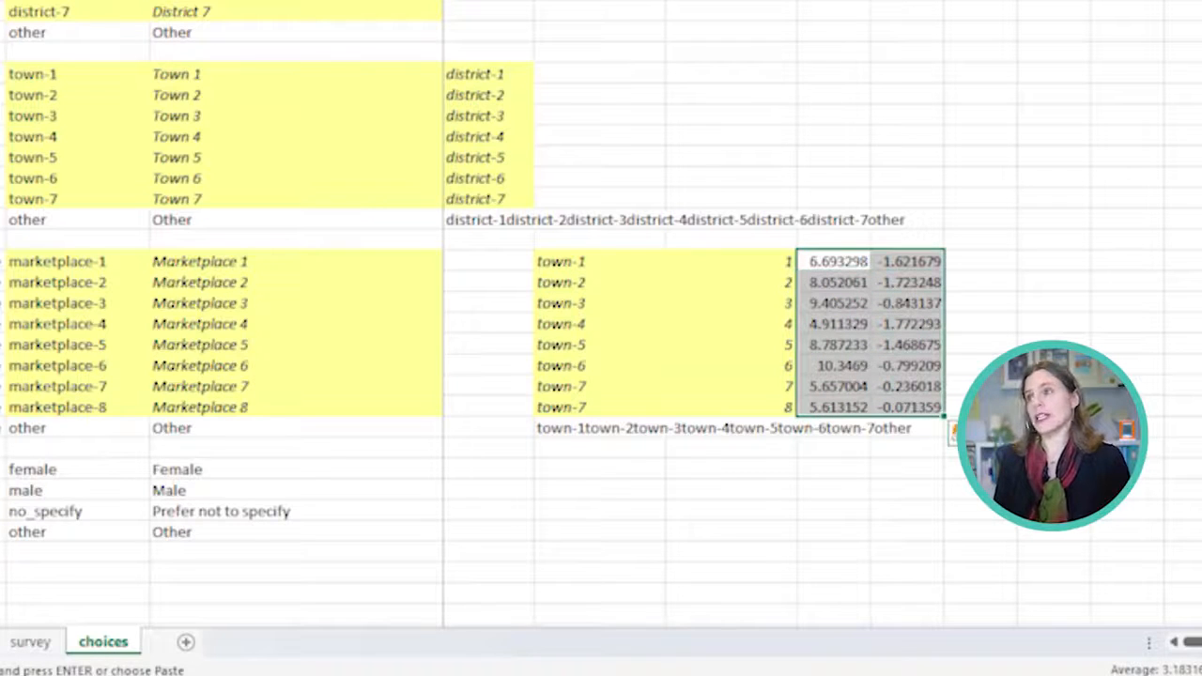
pyautogui.moveTo(833, 0); pyautogui.dragTo(906, 0)
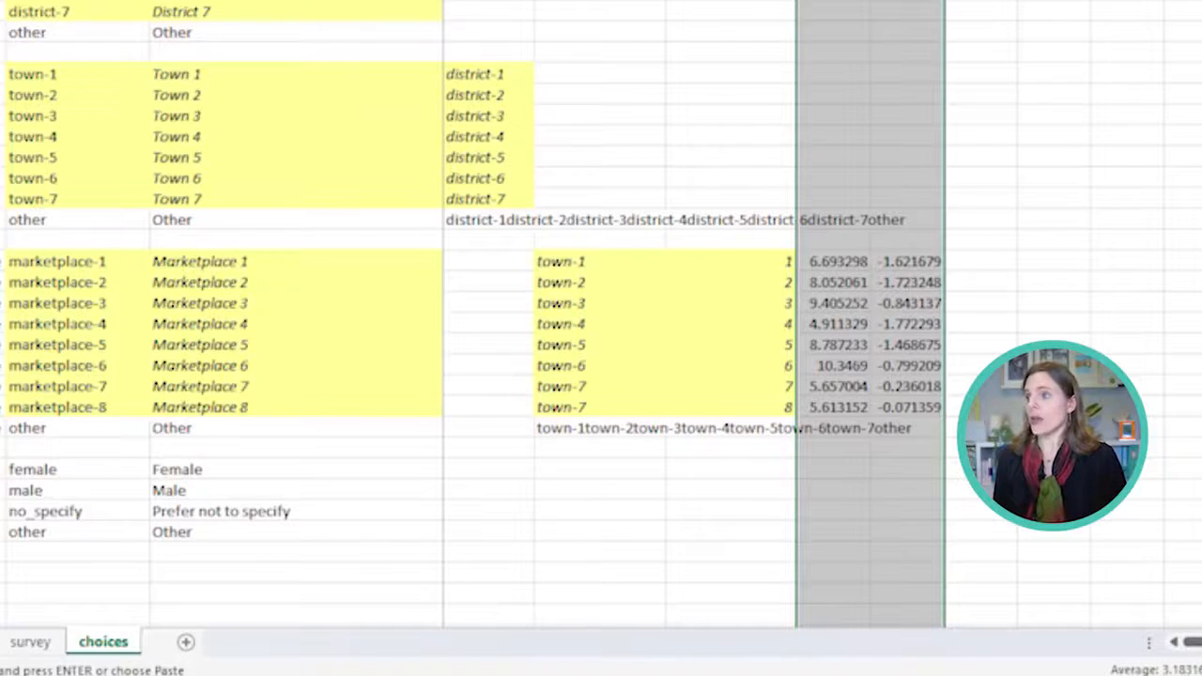
pyautogui.moveTo(56, 261); pyautogui.dragTo(901, 406)
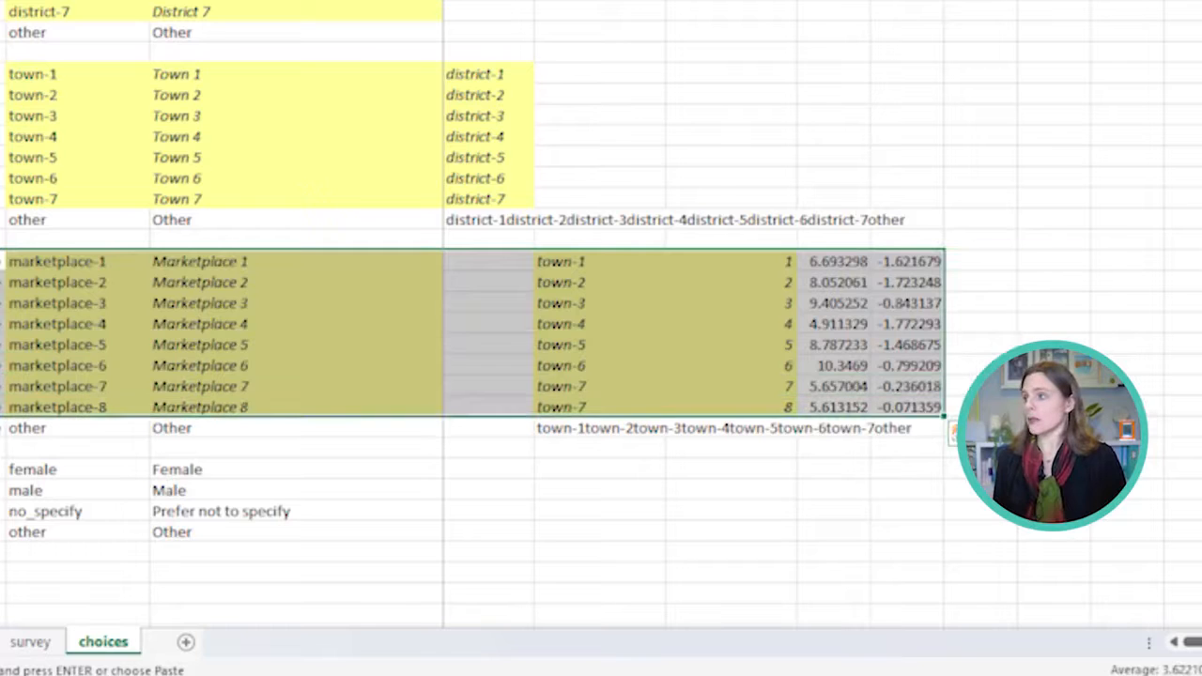
pyautogui.click(282, 282)
pyautogui.moveTo(281, 262); pyautogui.dragTo(909, 264)
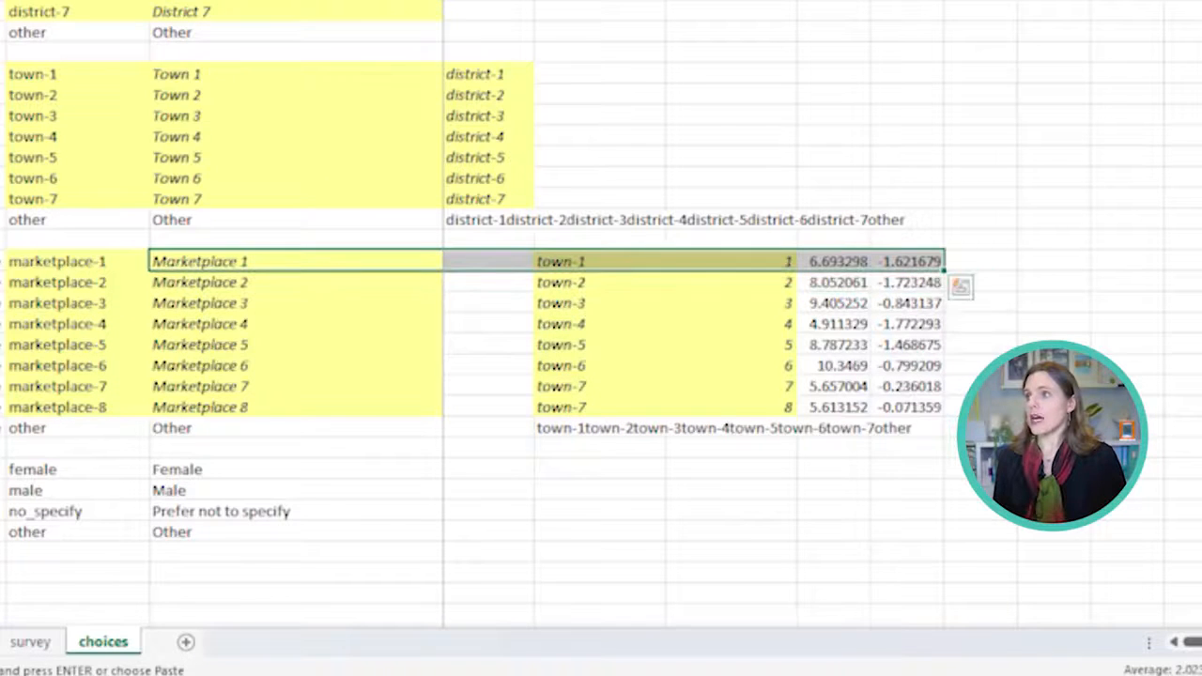
pyautogui.moveTo(834, 0); pyautogui.dragTo(907, 0)
# Step: Examine the location group in rows 37 to 41 of the survey sheet, including the Marketplace GPS label
pyautogui.click(31, 642)
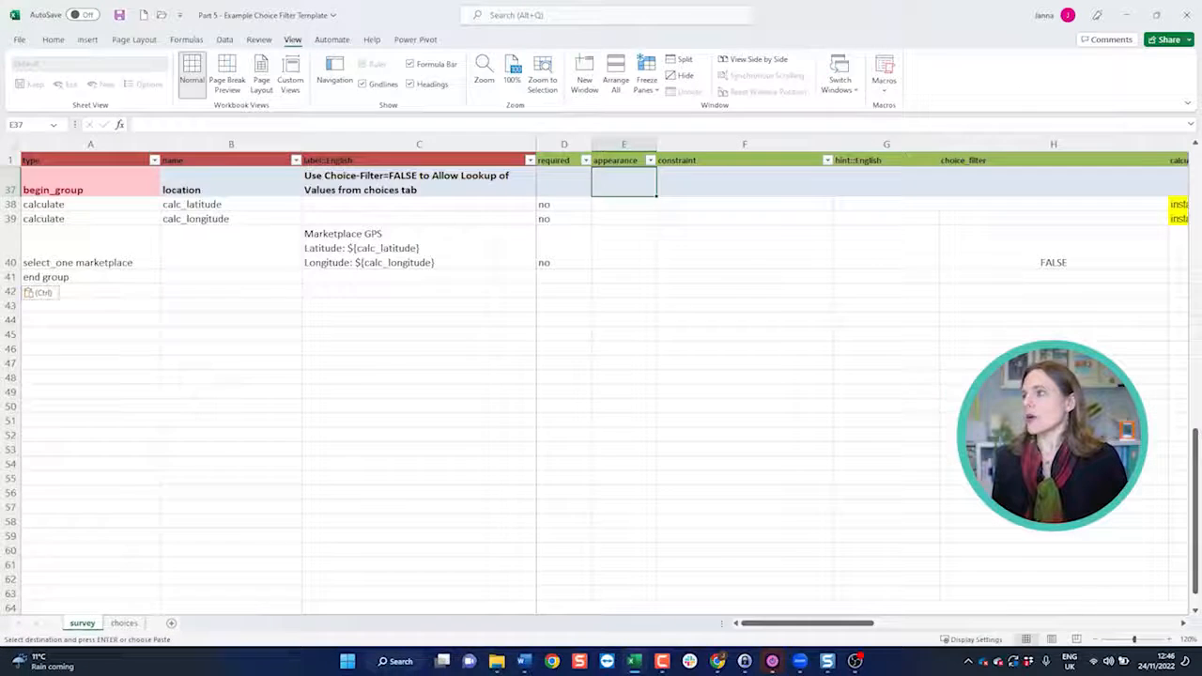
pyautogui.click(419, 248)
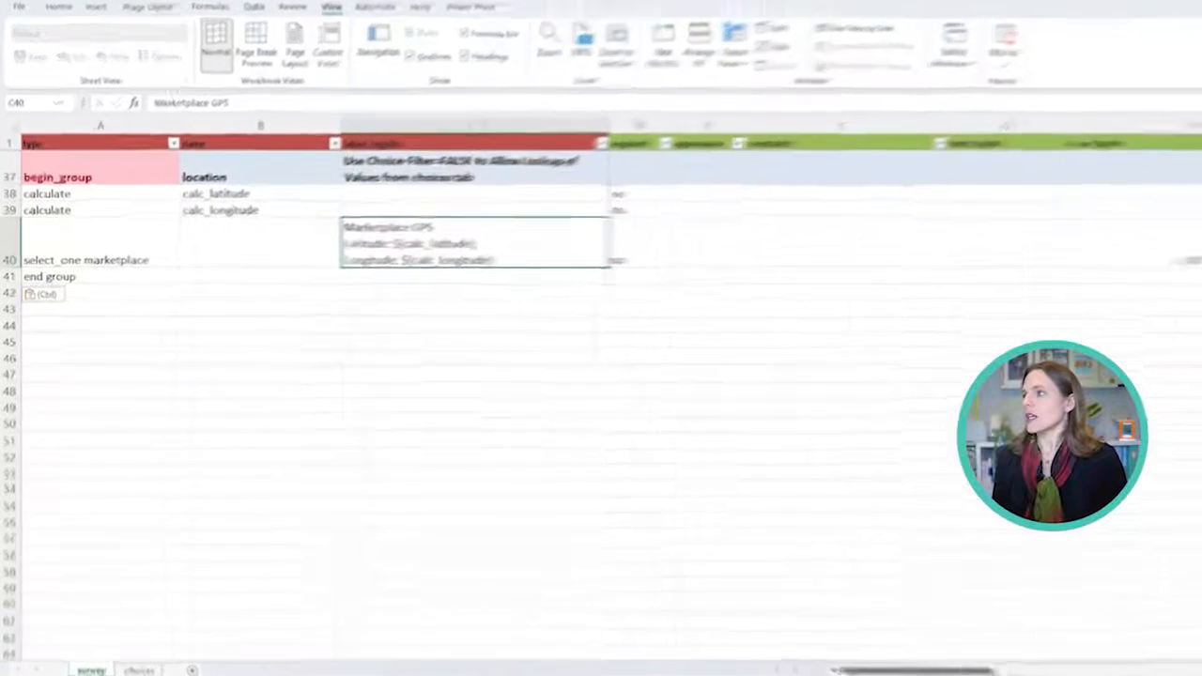
pyautogui.scroll(1, 419, 248)
pyautogui.moveTo(90, 225); pyautogui.dragTo(419, 225)
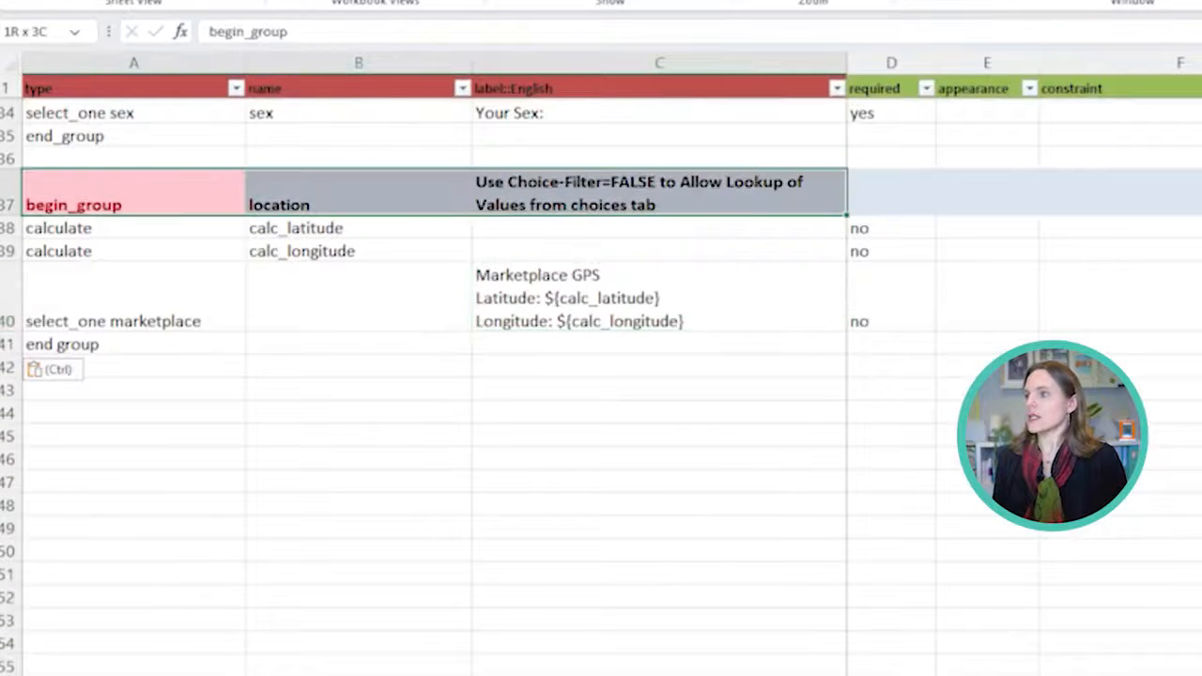
pyautogui.moveTo(659, 192); pyautogui.dragTo(1192, 344)
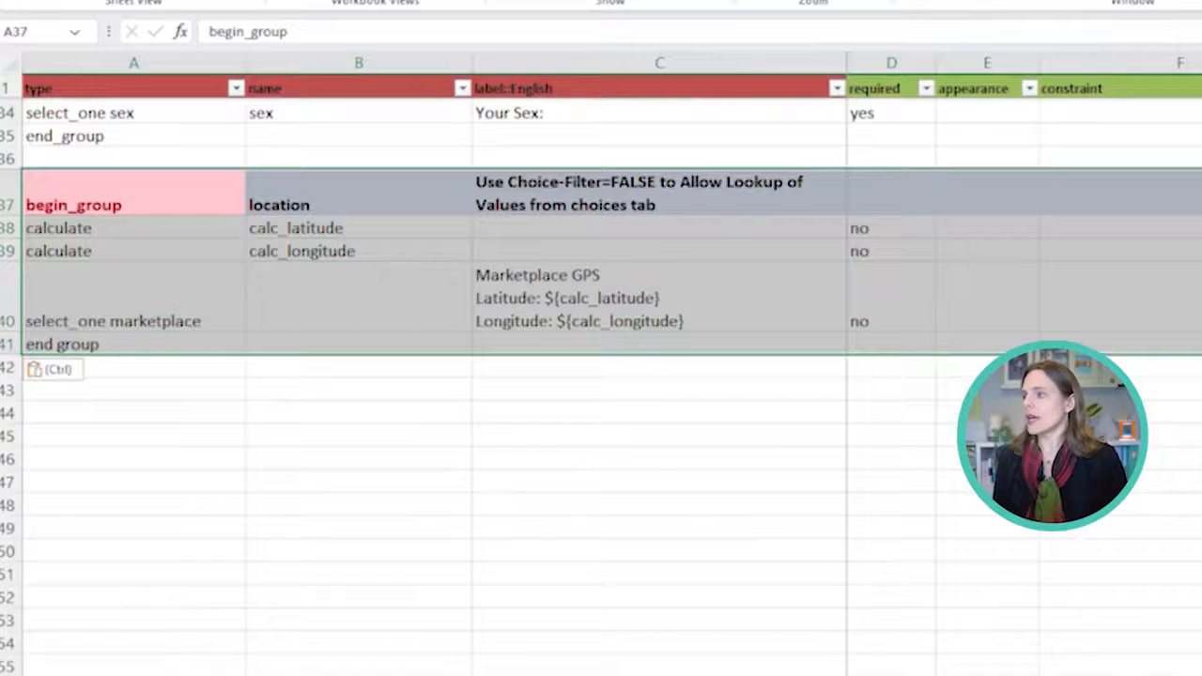
pyautogui.click(133, 299)
# Step: Compare the marketplace list in the choices sheet with the select_one marketplace question and its choice_filter in H40 of the survey sheet
pyautogui.hotkey('ctrl', 'pagedown')
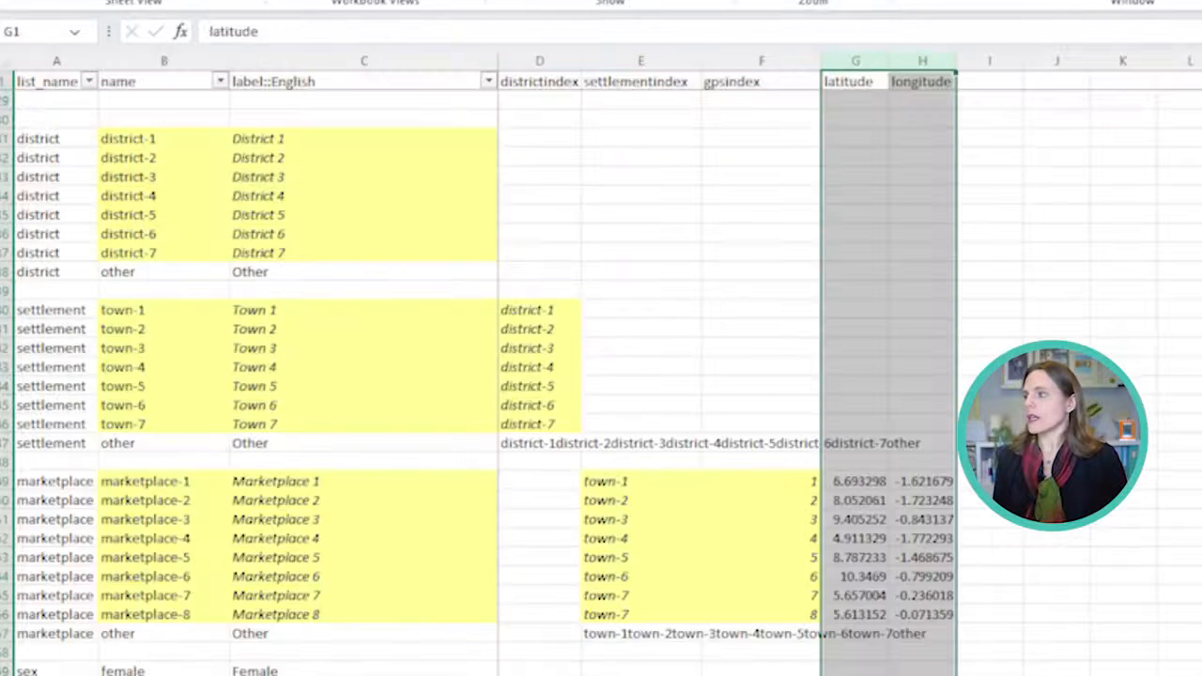
pyautogui.moveTo(7, 481); pyautogui.dragTo(8, 637)
pyautogui.moveTo(54, 481); pyautogui.dragTo(54, 634)
pyautogui.hotkey('ctrl', 'pageup')
pyautogui.press('Right')
pyautogui.press('Right')
pyautogui.press('Right')
pyautogui.press('Right')
pyautogui.press('Right')
pyautogui.press('Right')
pyautogui.press('Right')
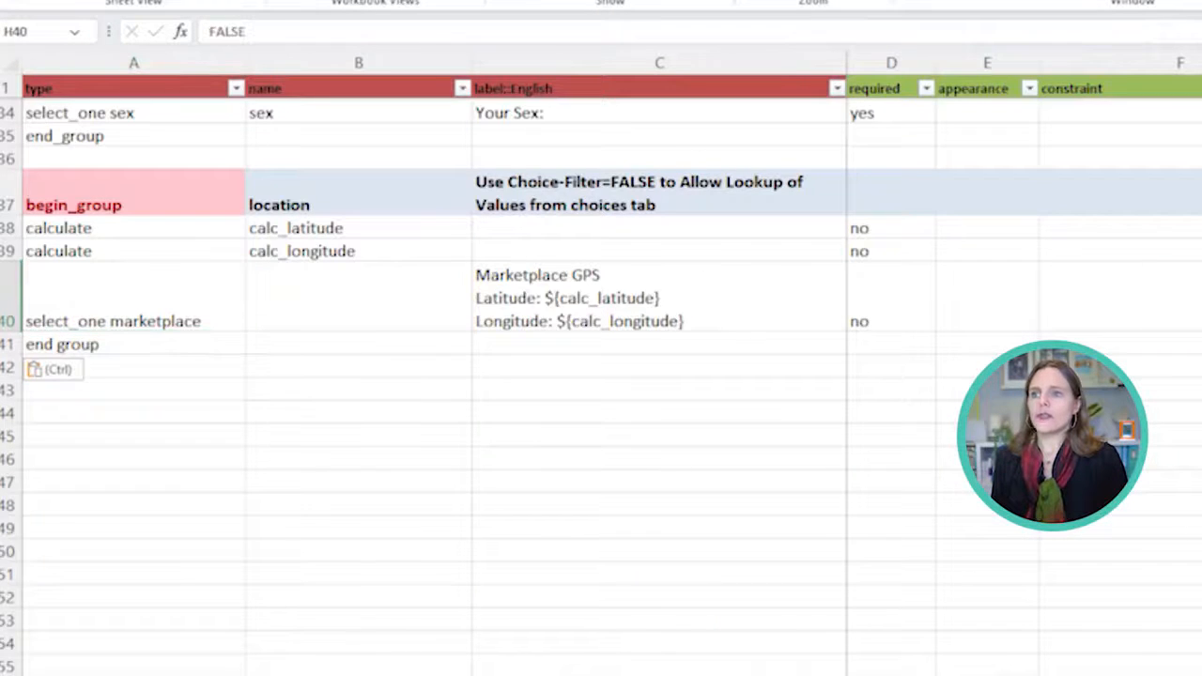
pyautogui.hotkey('ctrl', 'Up')
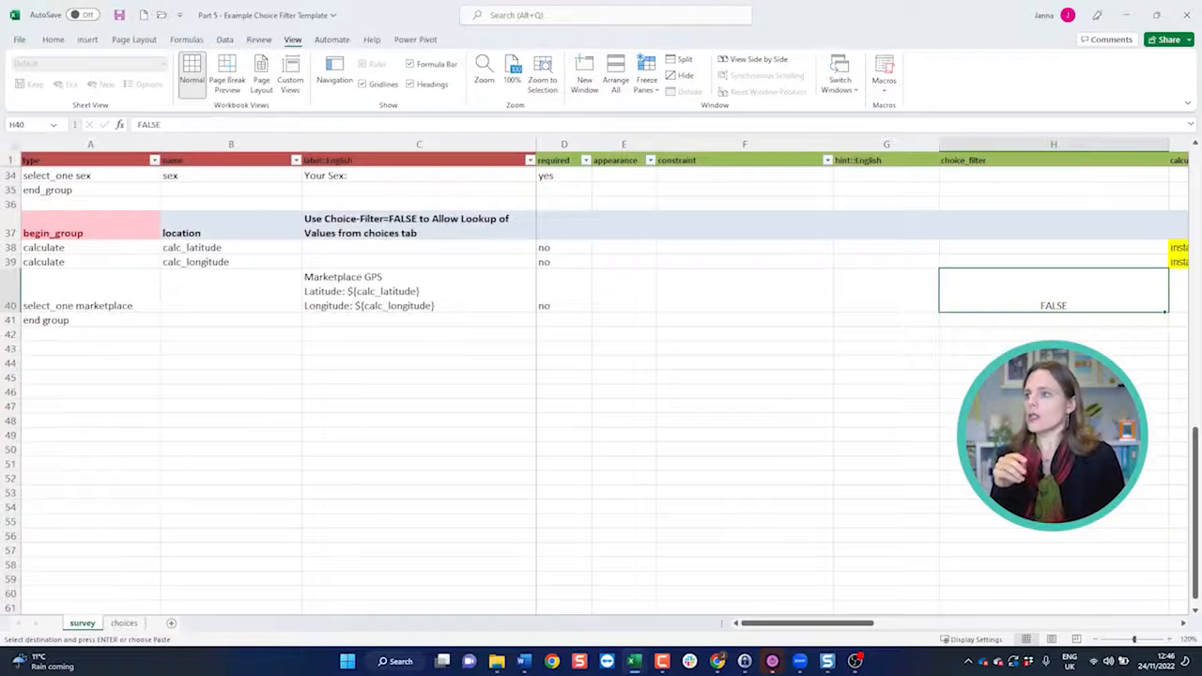
# Step: Look over the survey's earlier groups and re-examine the full marketplace block in the choices sheet, including its coordinates
pyautogui.scroll(9, 601, 376)
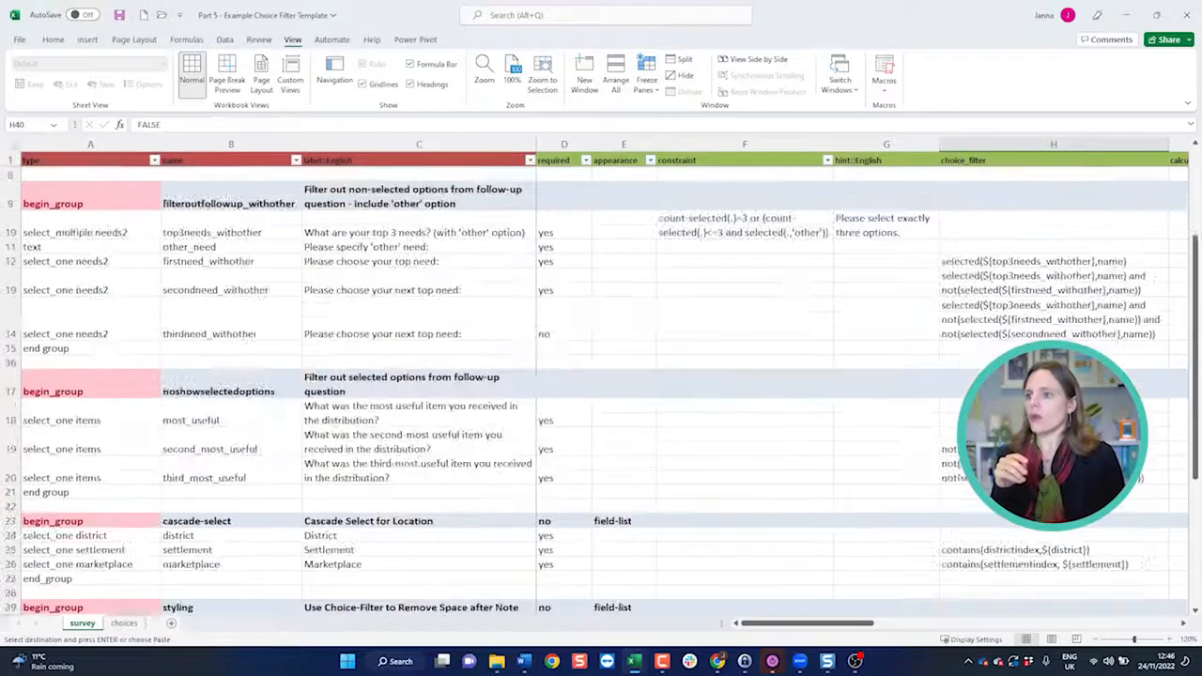
pyautogui.scroll(-7, 601, 376)
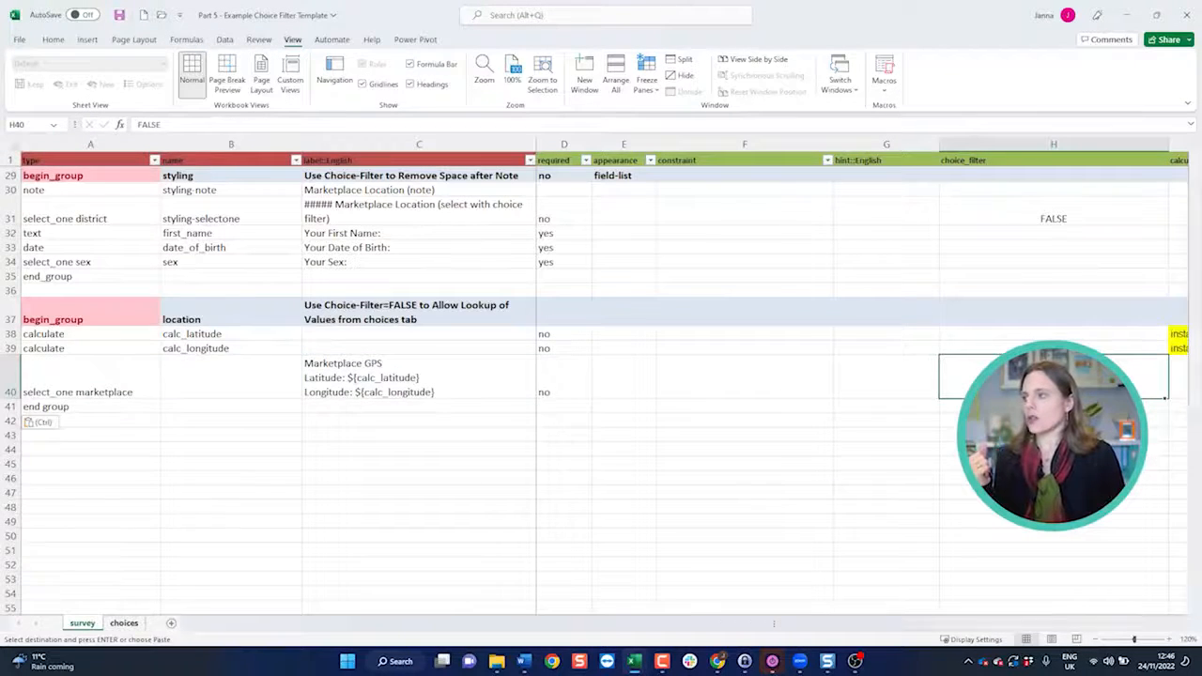
pyautogui.click(124, 622)
pyautogui.moveTo(42, 406); pyautogui.dragTo(601, 502)
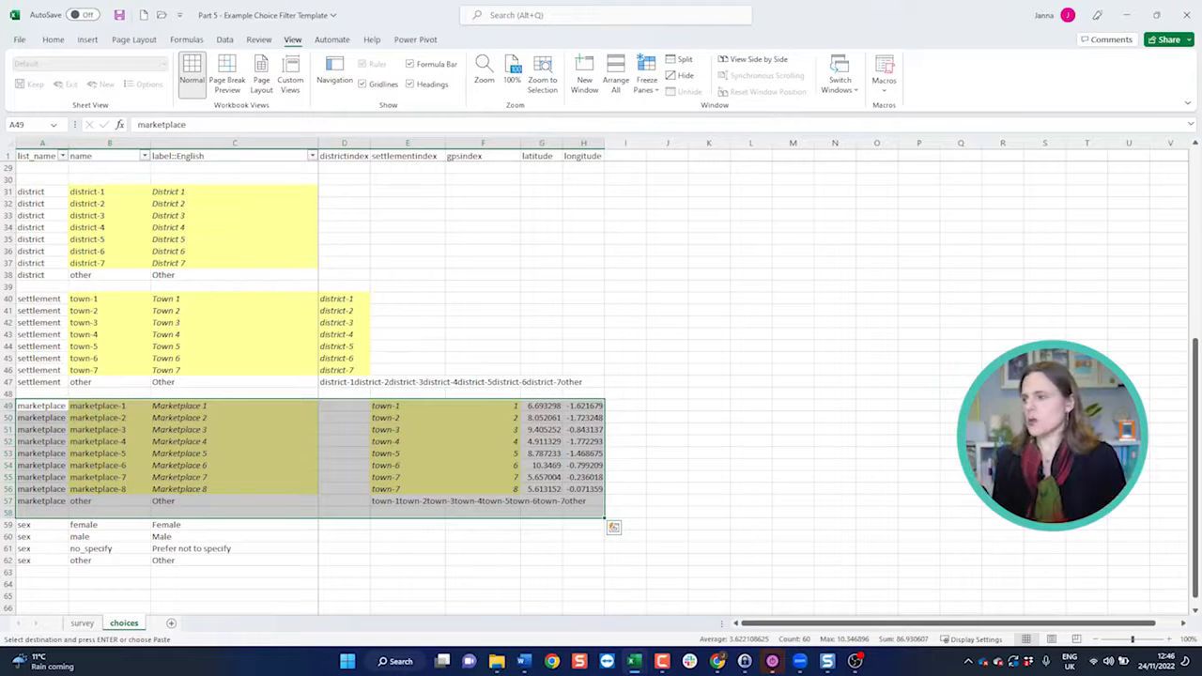
# Step: Examine the select_one marketplace row 40 in the survey sheet across to its choice_filter cell H40
pyautogui.click(82, 622)
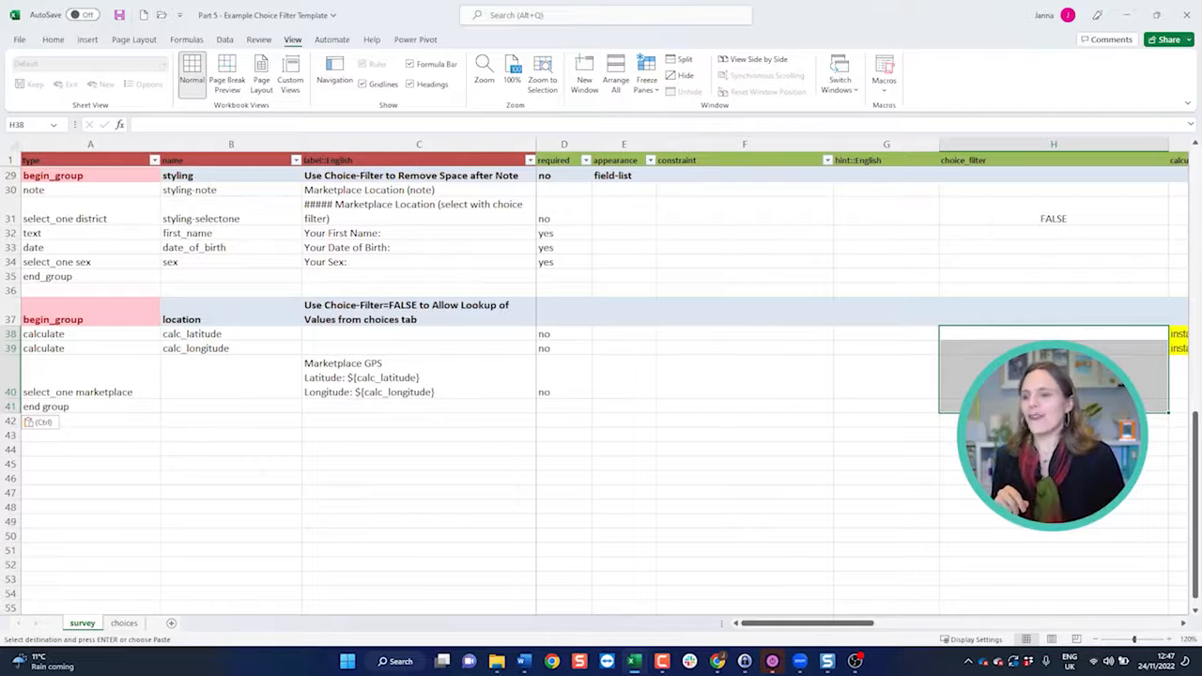
pyautogui.hscroll(4, 863, 376)
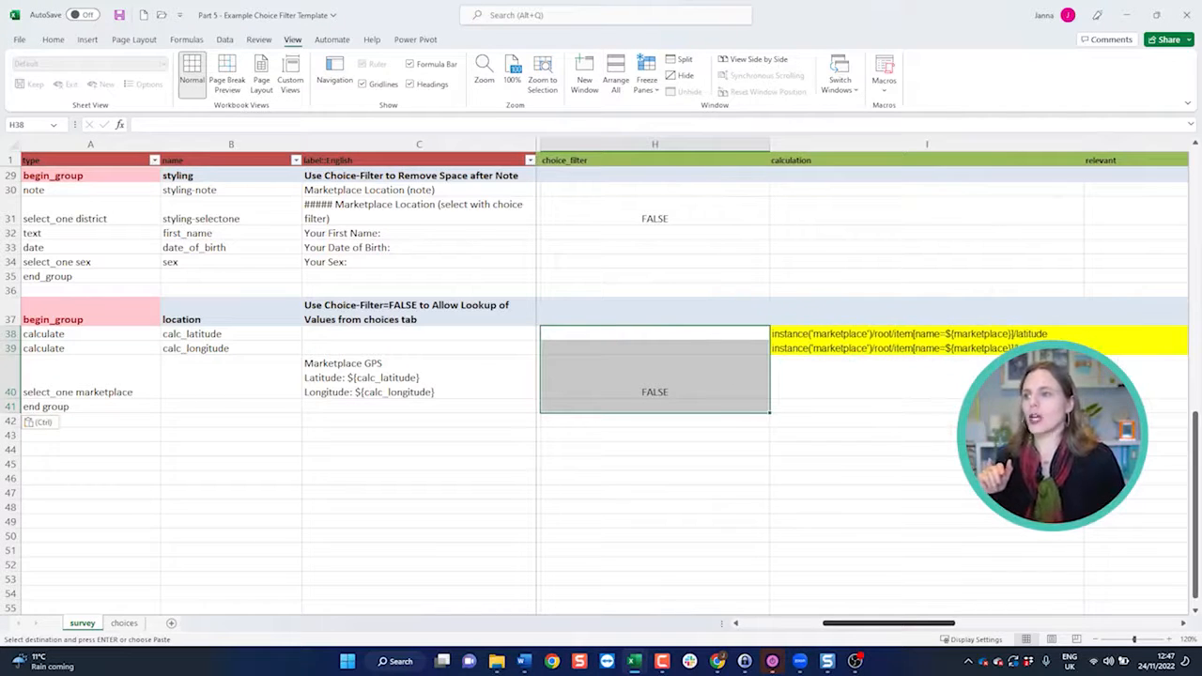
pyautogui.click(655, 377)
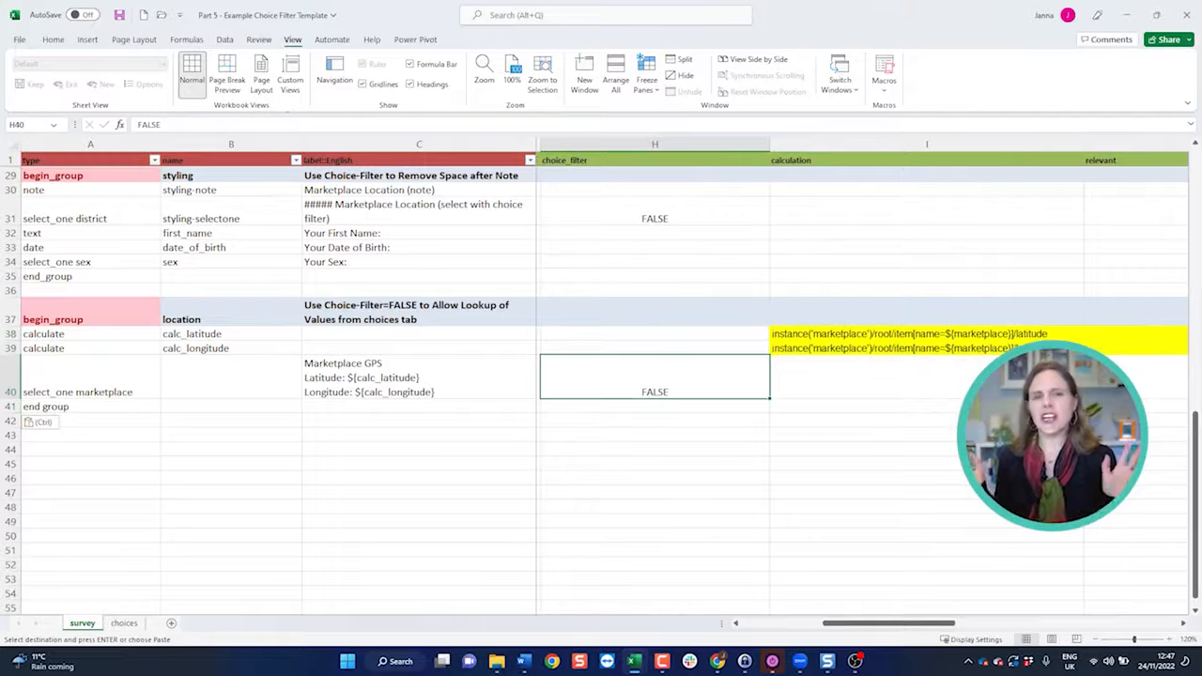
pyautogui.moveTo(91, 380); pyautogui.dragTo(1161, 391)
pyautogui.click(1071, 379)
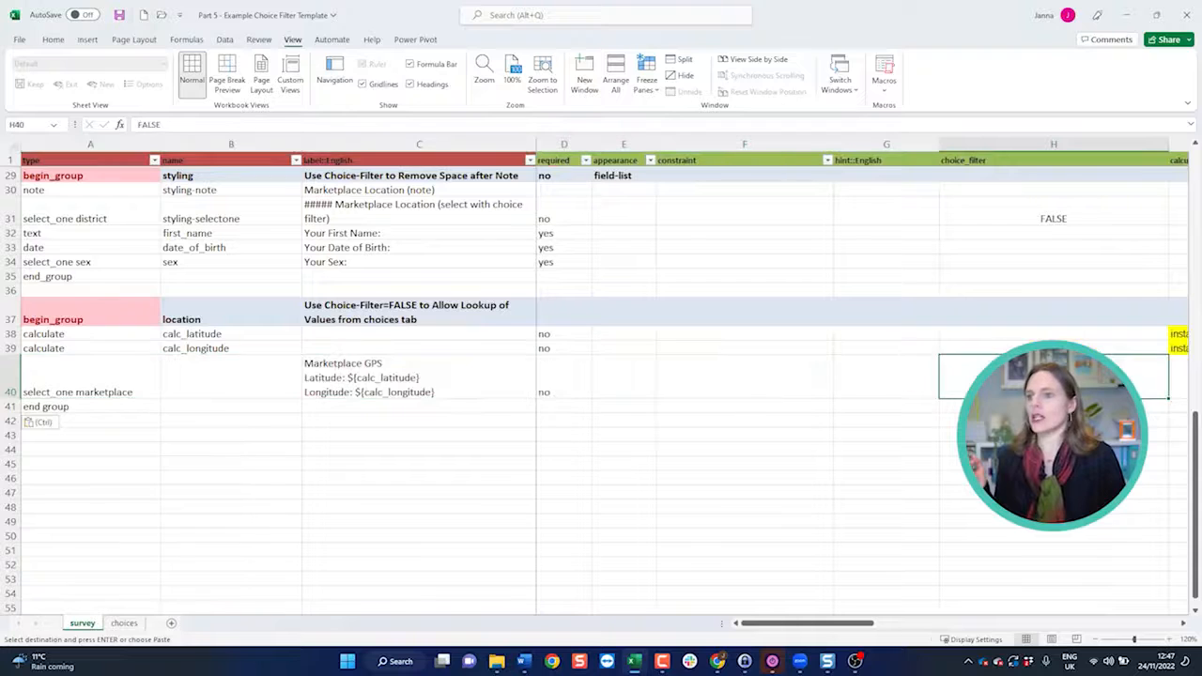
pyautogui.moveTo(90, 380); pyautogui.dragTo(1071, 383)
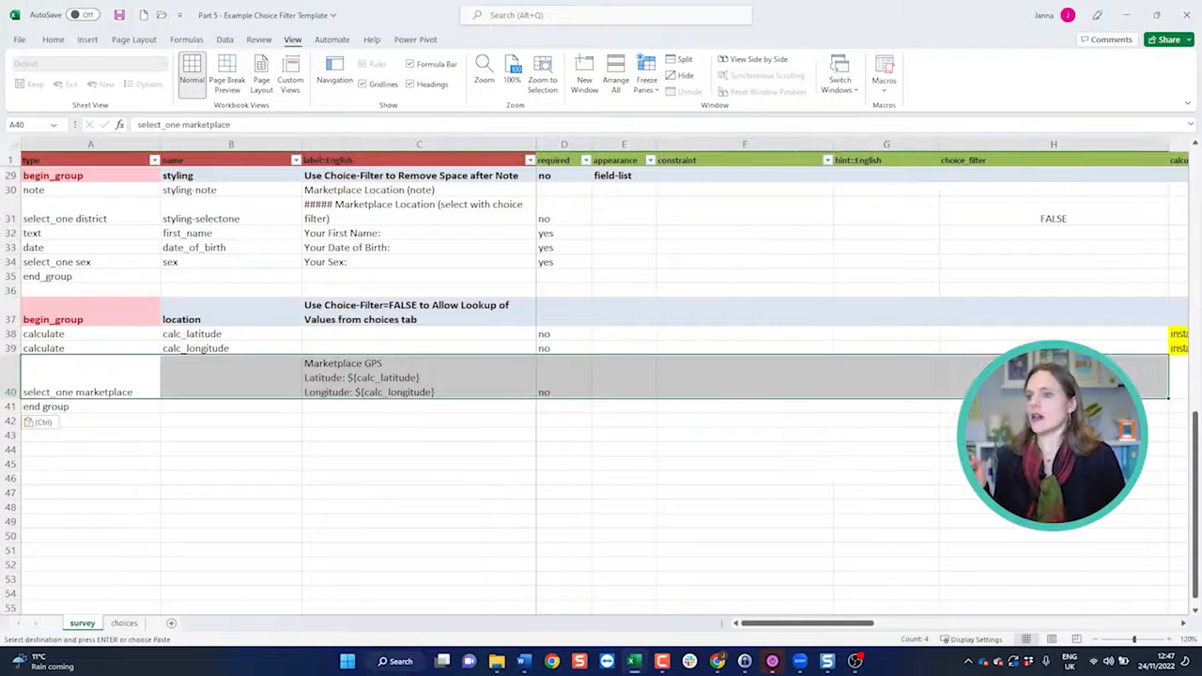
pyautogui.click(1061, 380)
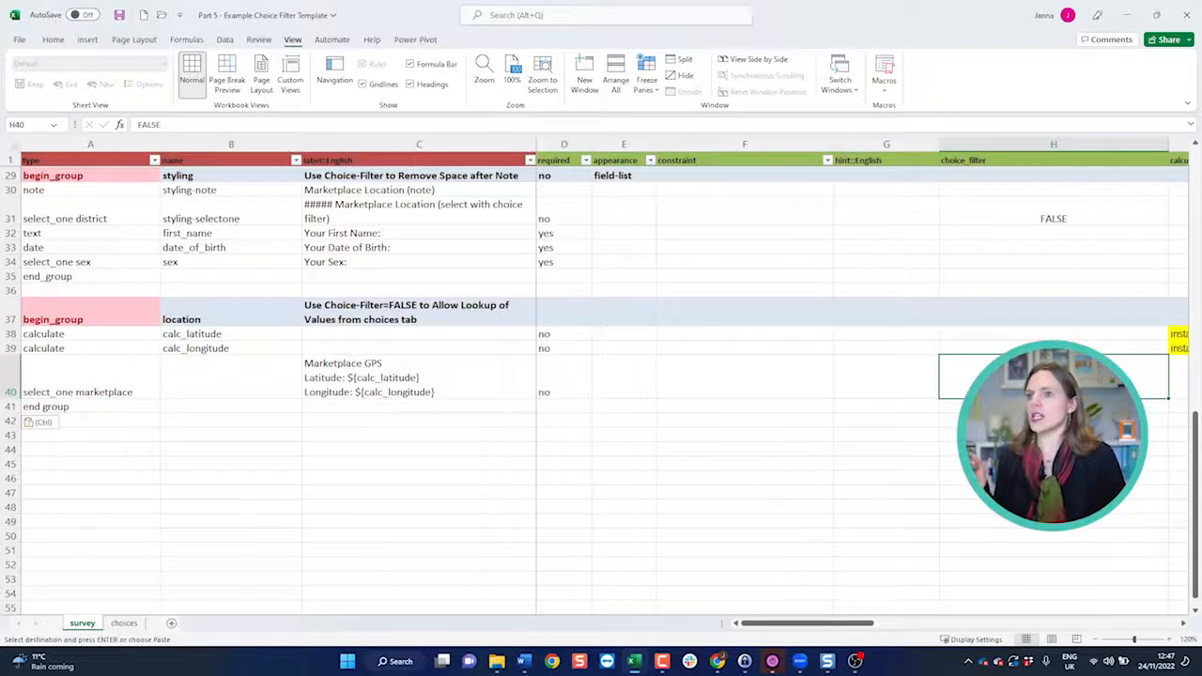
# Step: Compare the styling-selectone row 31 with the select_one marketplace row 40, inspecting the choice_filter entry in H40
pyautogui.moveTo(64, 211); pyautogui.dragTo(1061, 214)
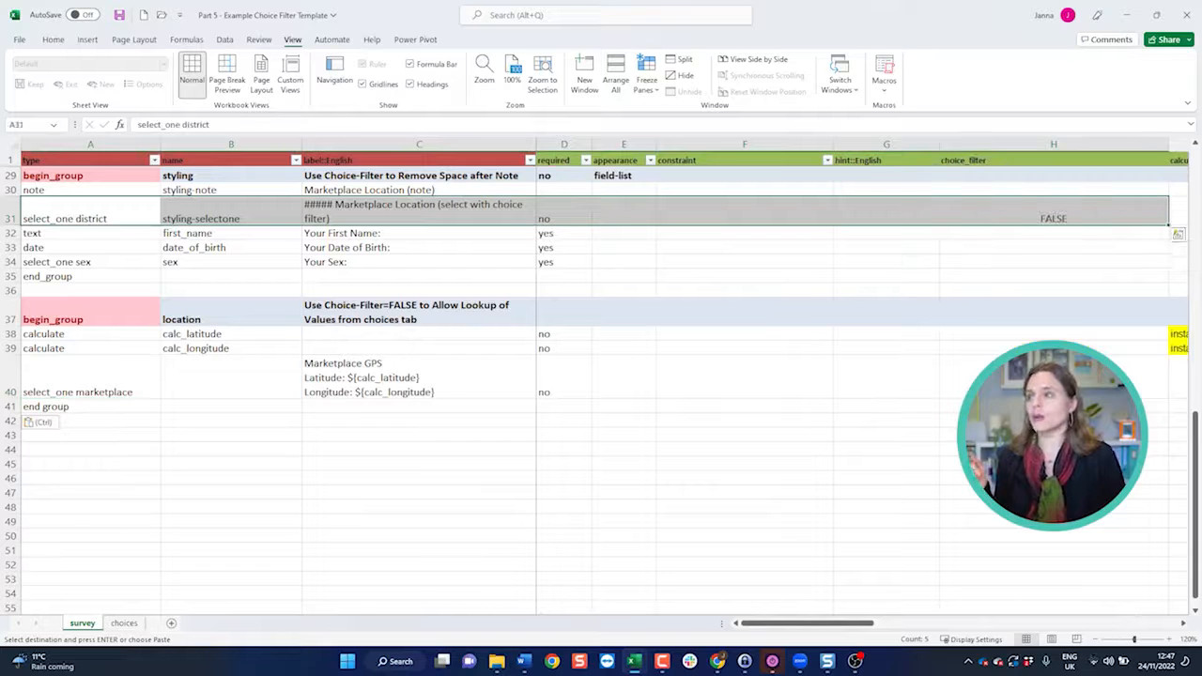
pyautogui.moveTo(90, 379); pyautogui.dragTo(1071, 380)
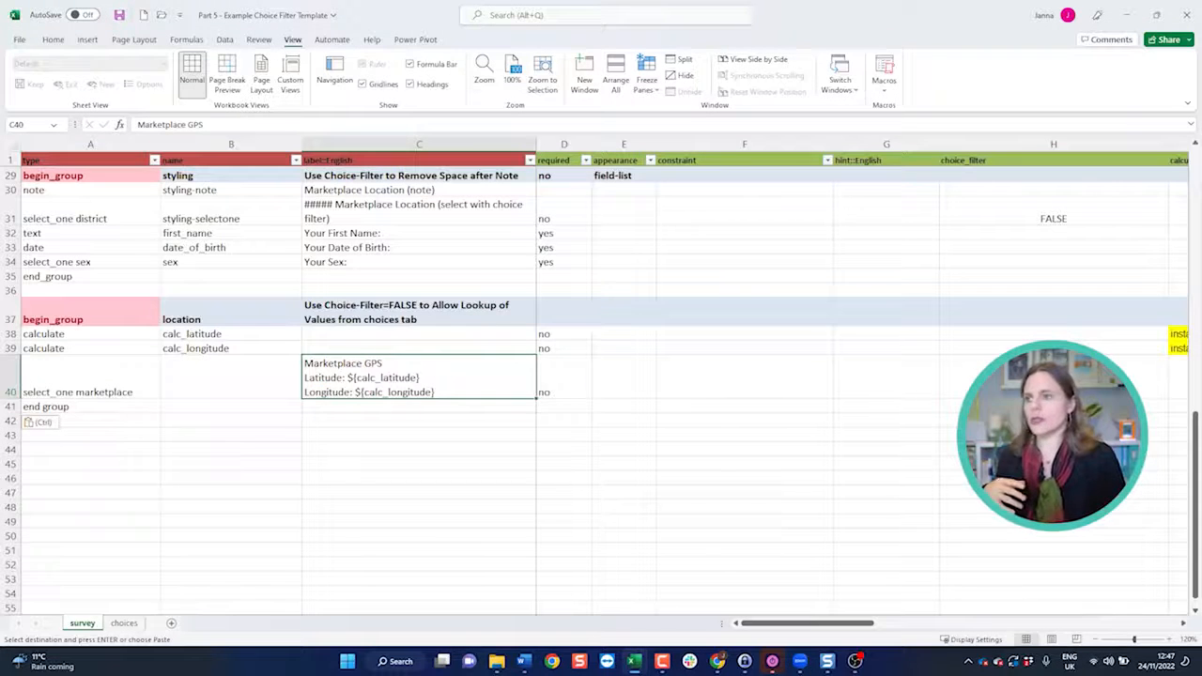
pyautogui.doubleClick(1053, 379)
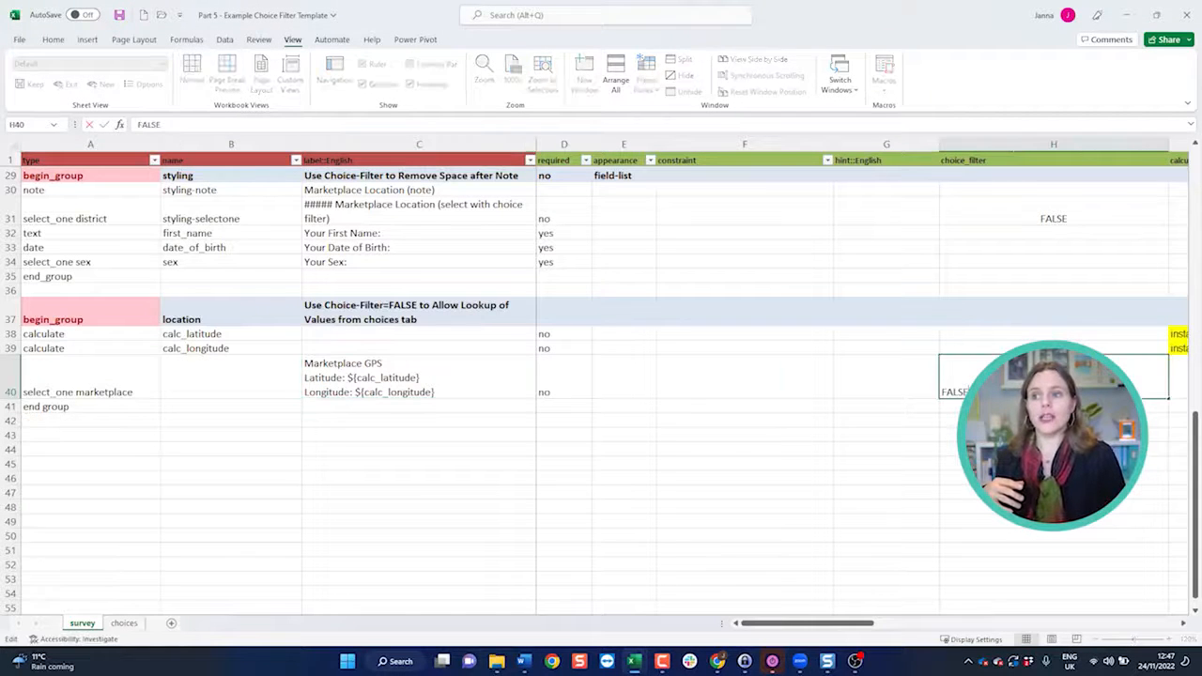
pyautogui.press('Escape')
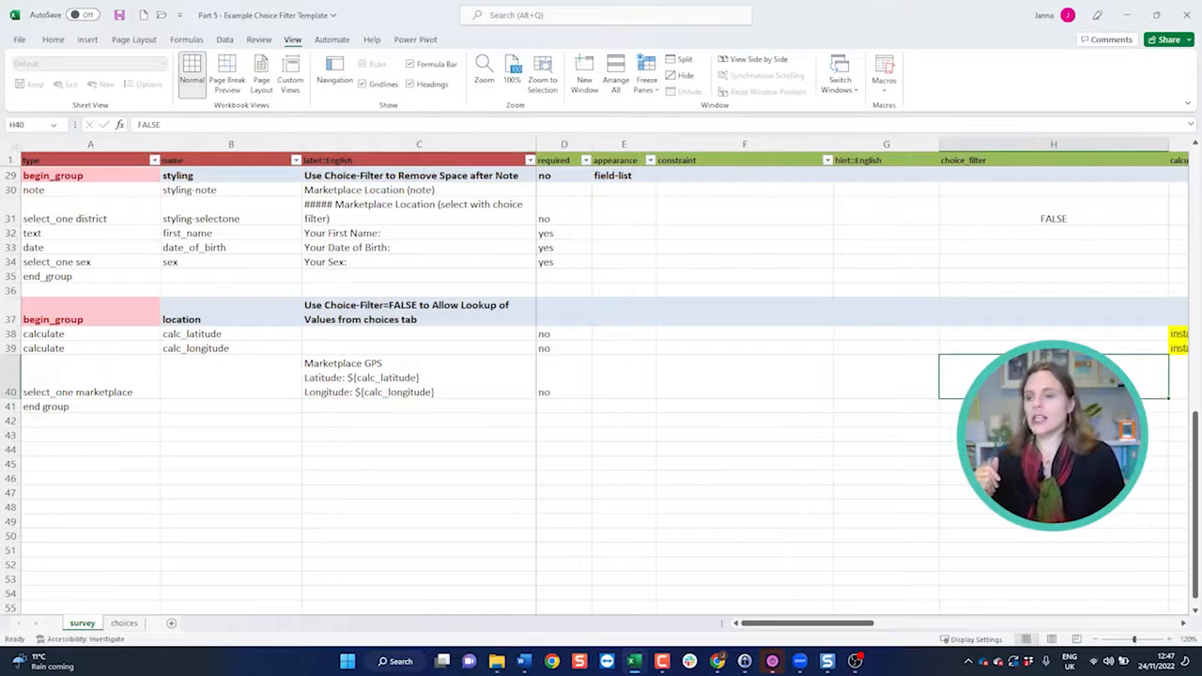
# Step: Examine the calculate rows 38 and 39 in the survey sheet and the latitude lookup formula in calculation cell I38
pyautogui.moveTo(807, 623); pyautogui.dragTo(899, 623)
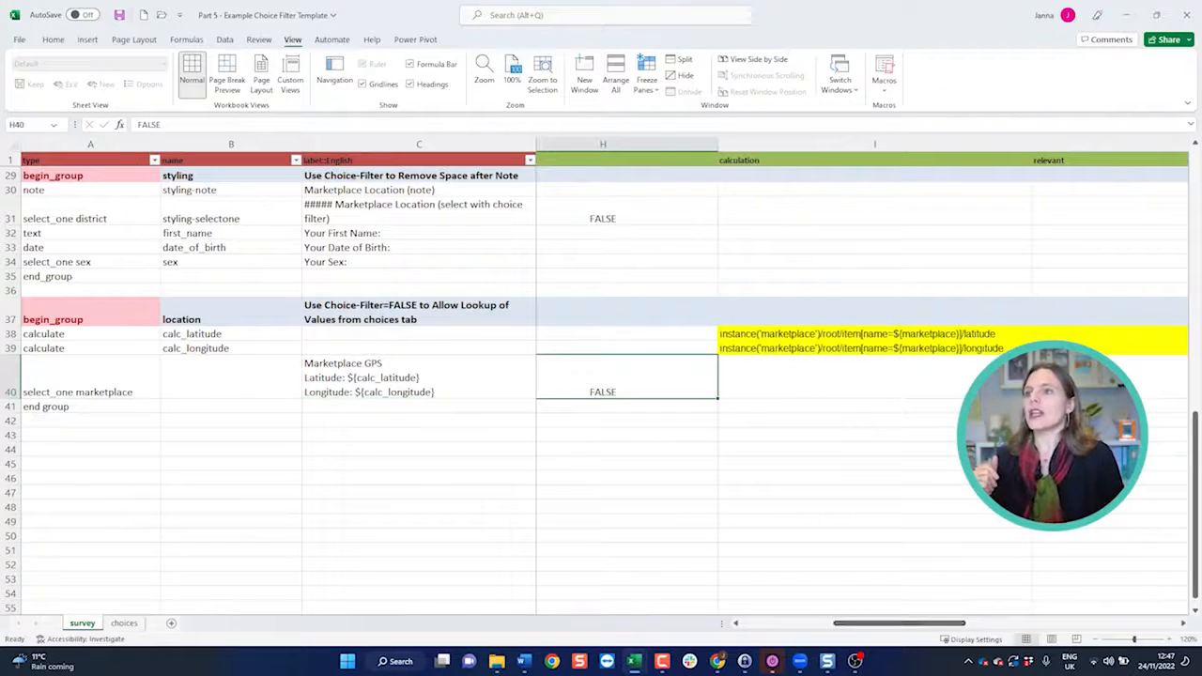
pyautogui.click(875, 144)
pyautogui.moveTo(10, 334); pyautogui.dragTo(10, 348)
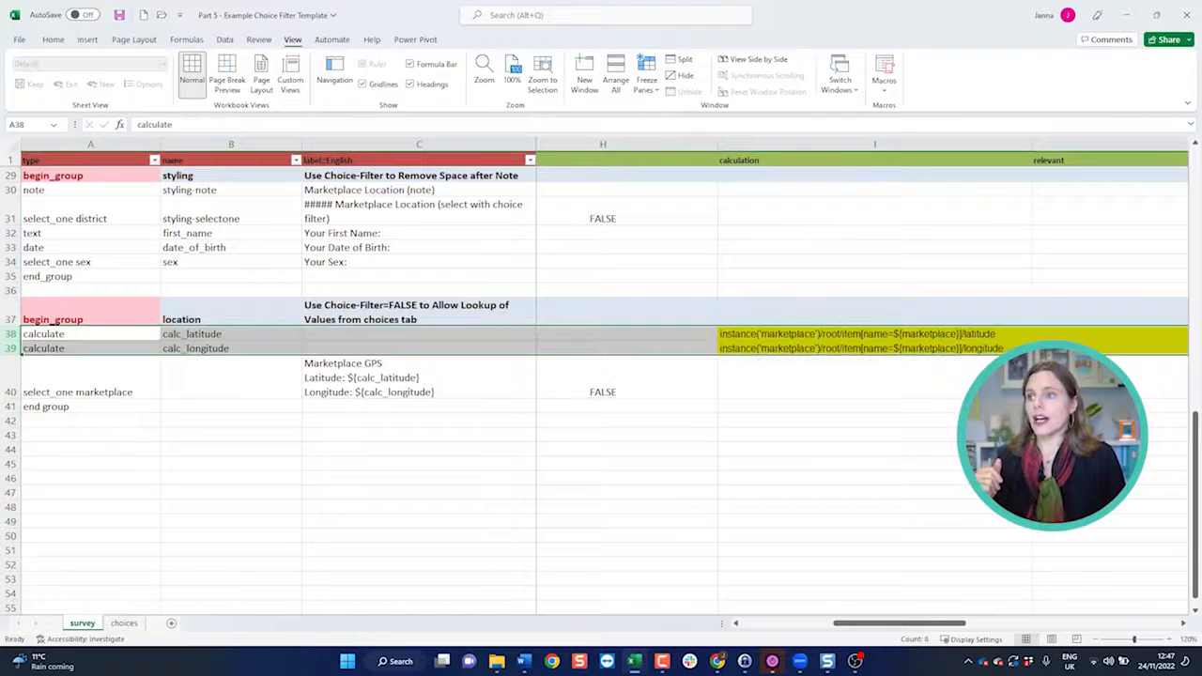
pyautogui.click(874, 334)
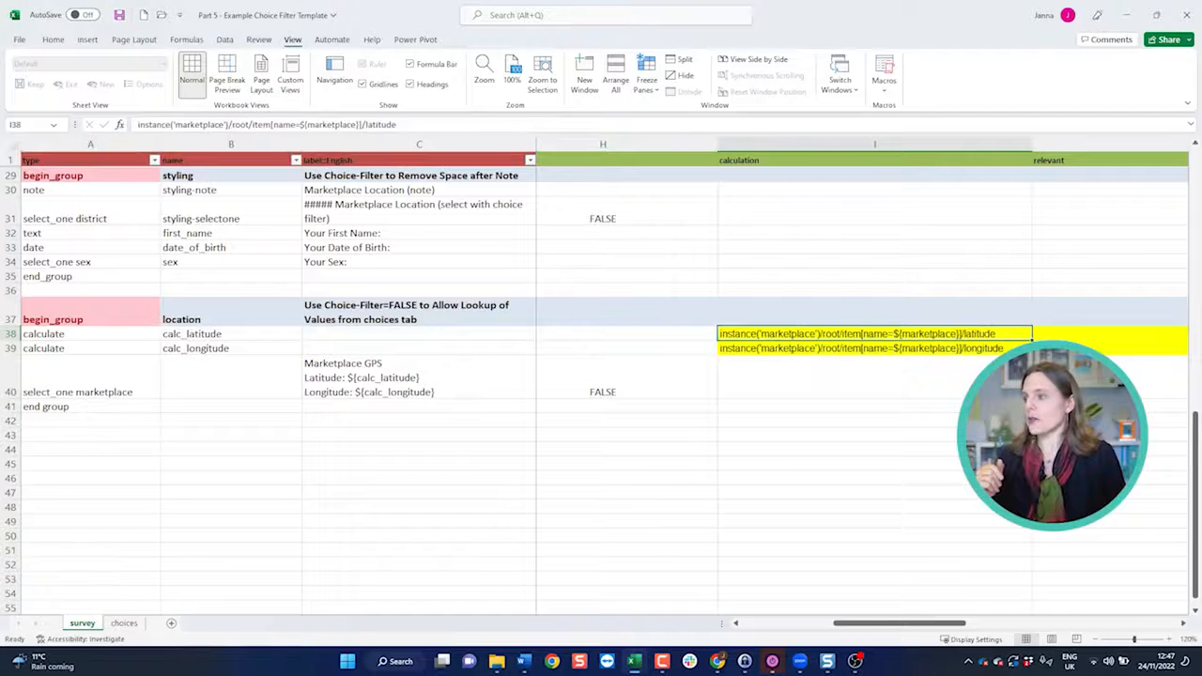
# Step: Compare the marketplace list_name entries in the choices sheet with the latitude formula, highlighting its [name=${marketplace}] condition in I38 of the survey sheet
pyautogui.click(124, 624)
pyautogui.click(41, 406)
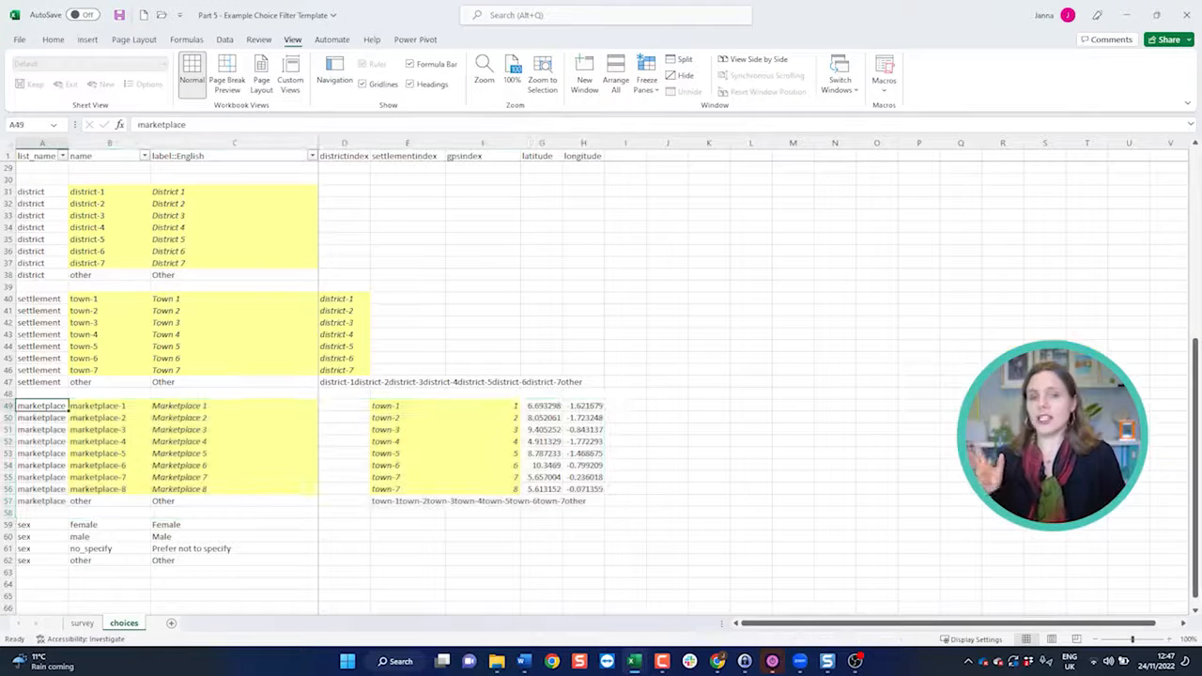
pyautogui.moveTo(42, 406); pyautogui.dragTo(41, 500)
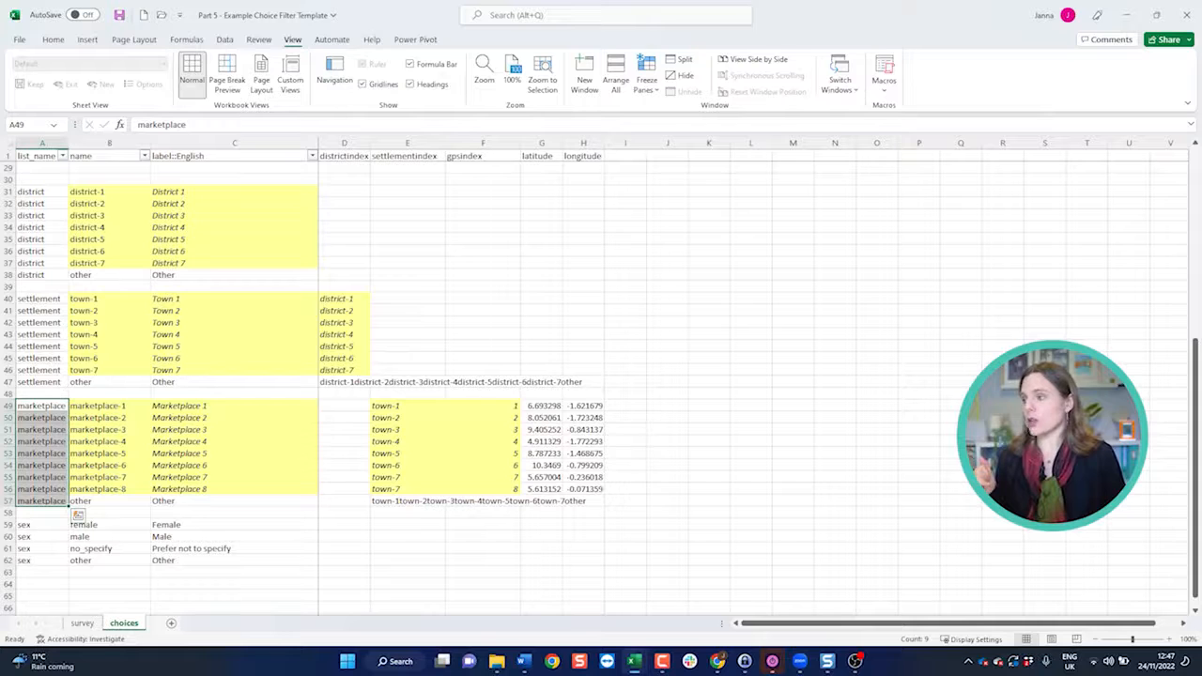
pyautogui.click(82, 623)
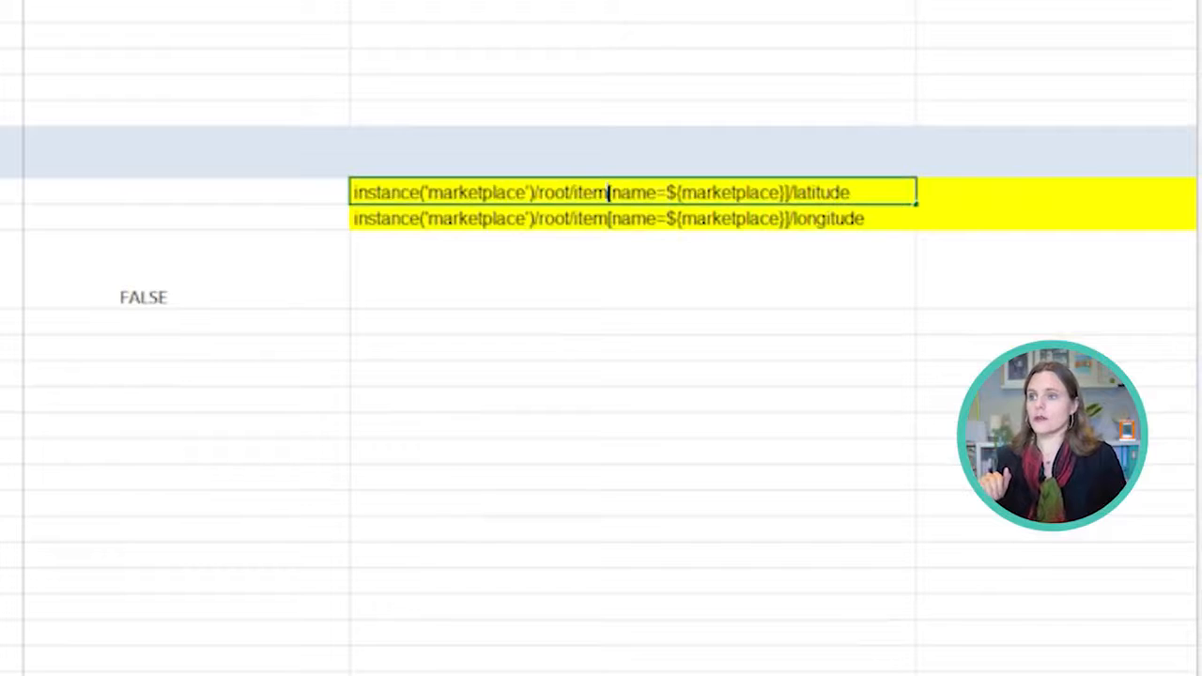
pyautogui.moveTo(609, 192); pyautogui.dragTo(793, 192)
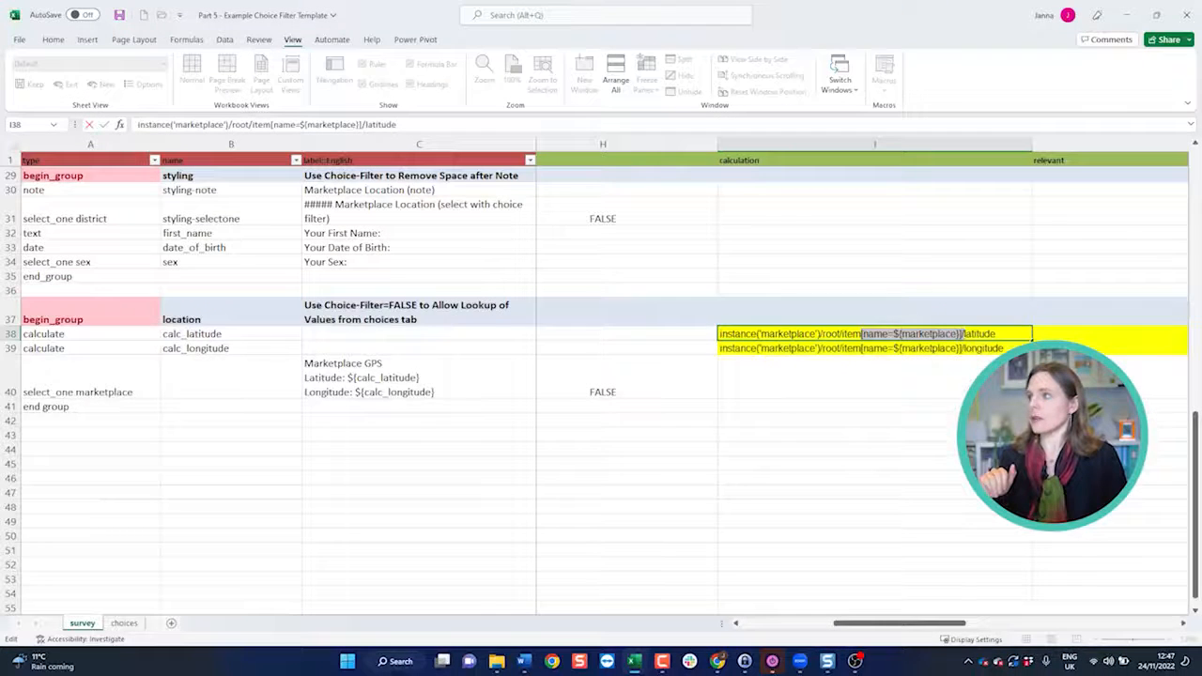
# Step: Examine the marketplace question in row 26 of the cascade-select group, from its name across to the required column
pyautogui.scroll(3, 601, 385)
pyautogui.click(226, 262)
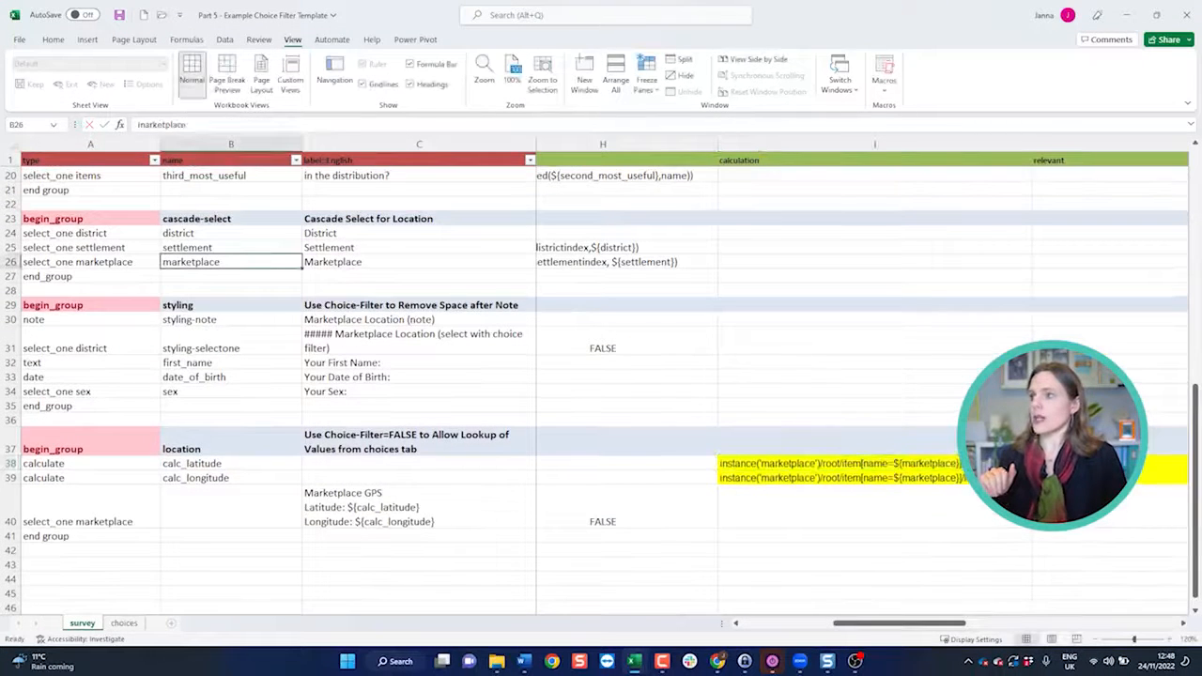
pyautogui.moveTo(226, 262); pyautogui.dragTo(563, 263)
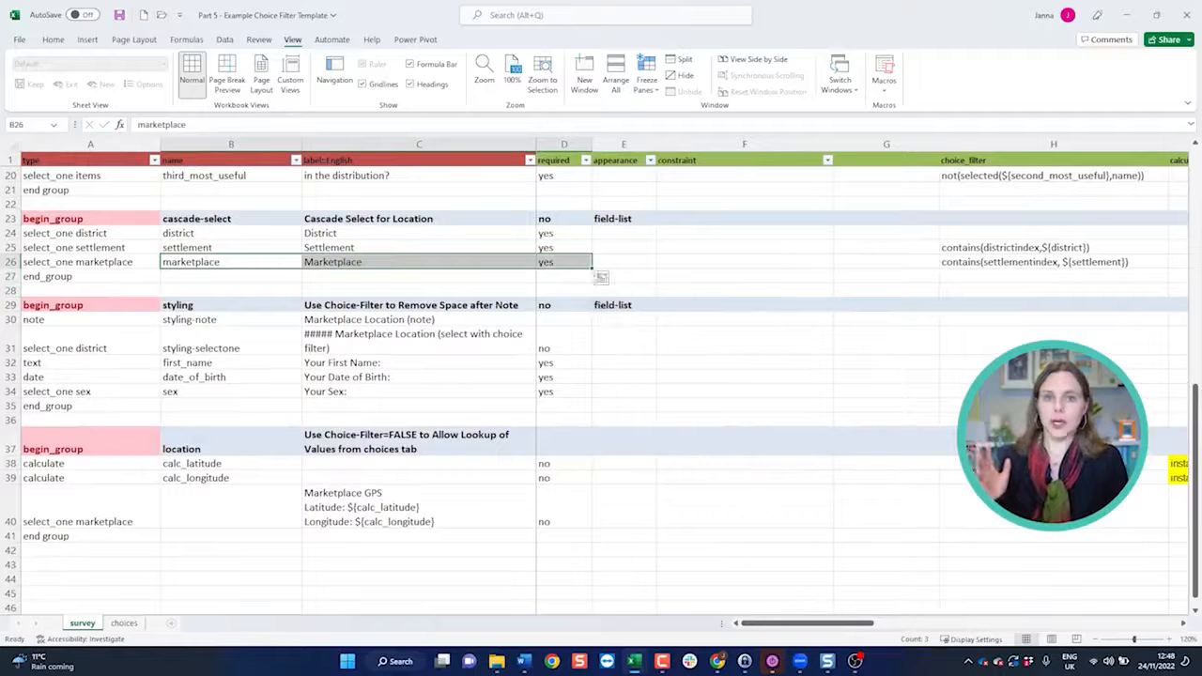
pyautogui.scroll(-2, 601, 376)
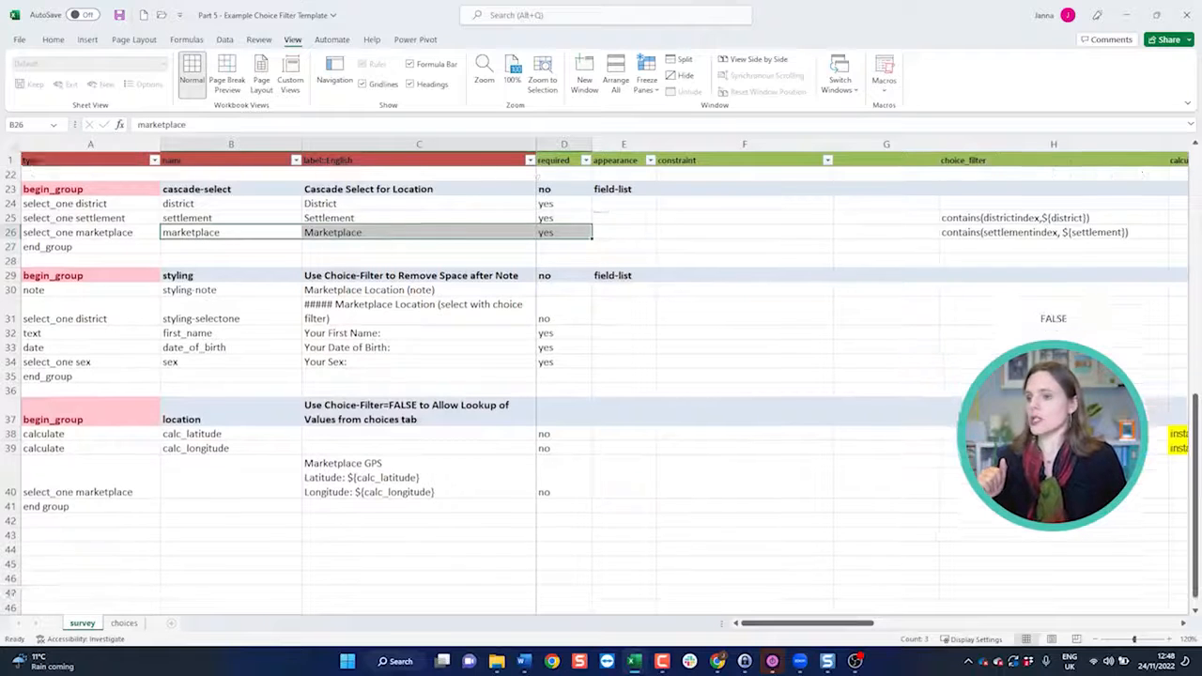
pyautogui.moveTo(799, 661)
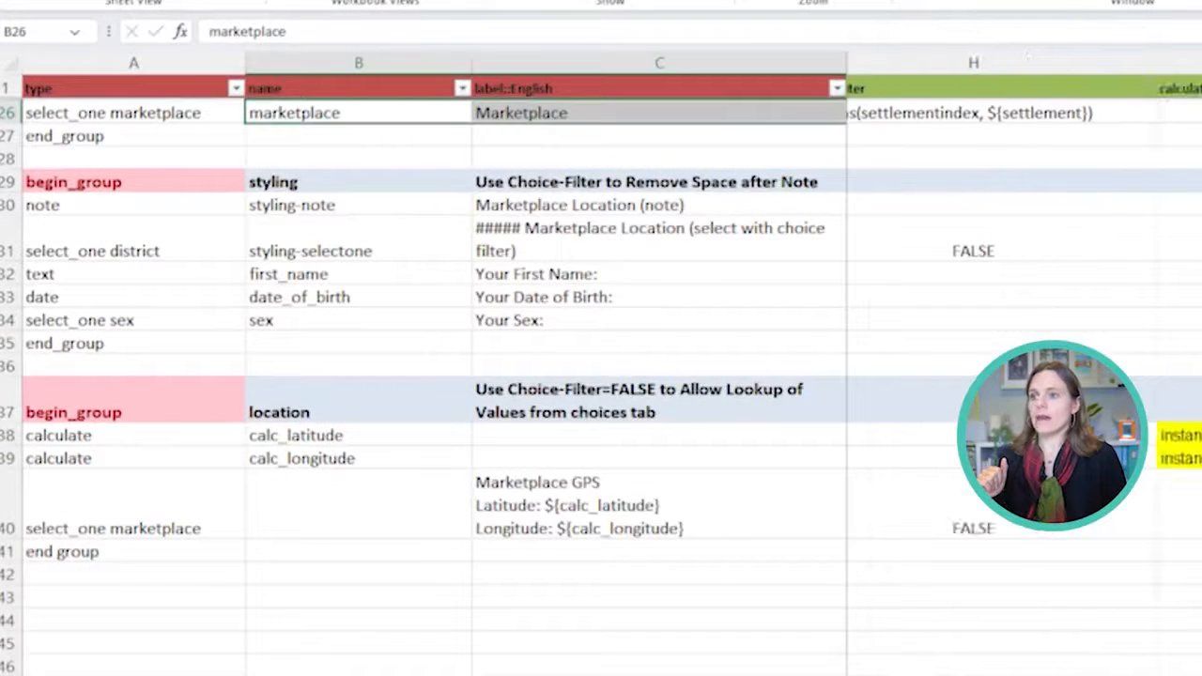
# Step: Trace the latitude lookup from I38 to the marketplace-7 row in the choices sheet, highlighting its latitude and longitude cells
pyautogui.click(1182, 435)
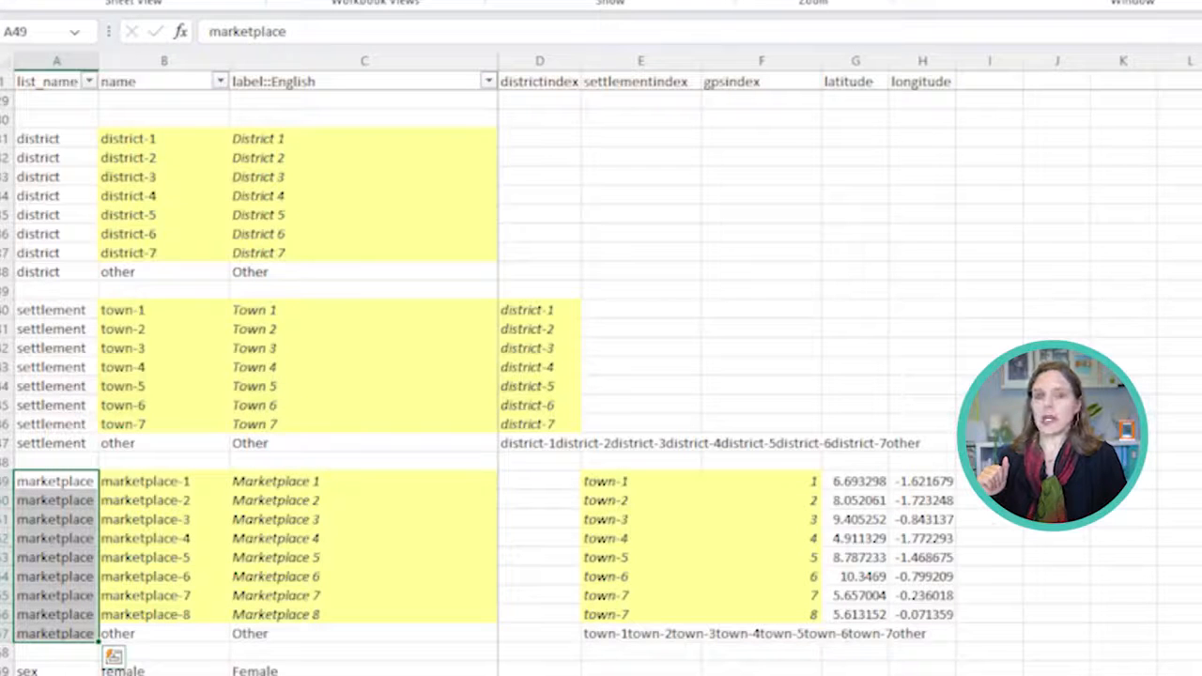
pyautogui.click(163, 595)
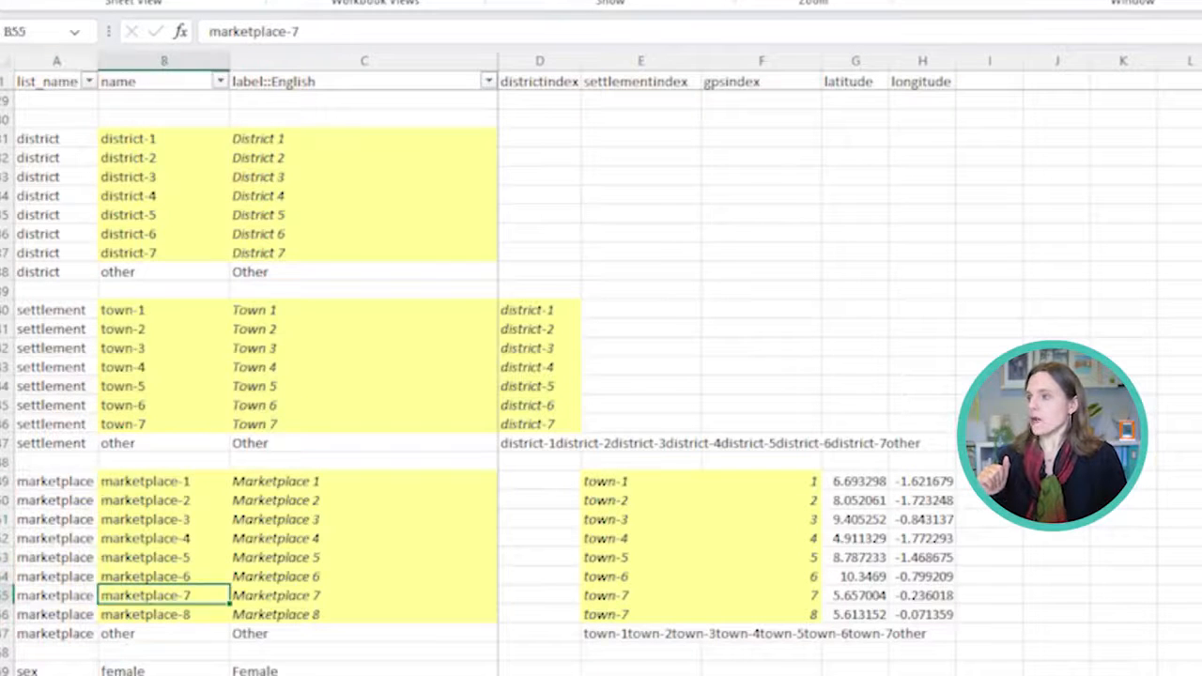
pyautogui.click(364, 596)
pyautogui.moveTo(164, 595); pyautogui.dragTo(930, 596)
pyautogui.moveTo(855, 595); pyautogui.dragTo(930, 595)
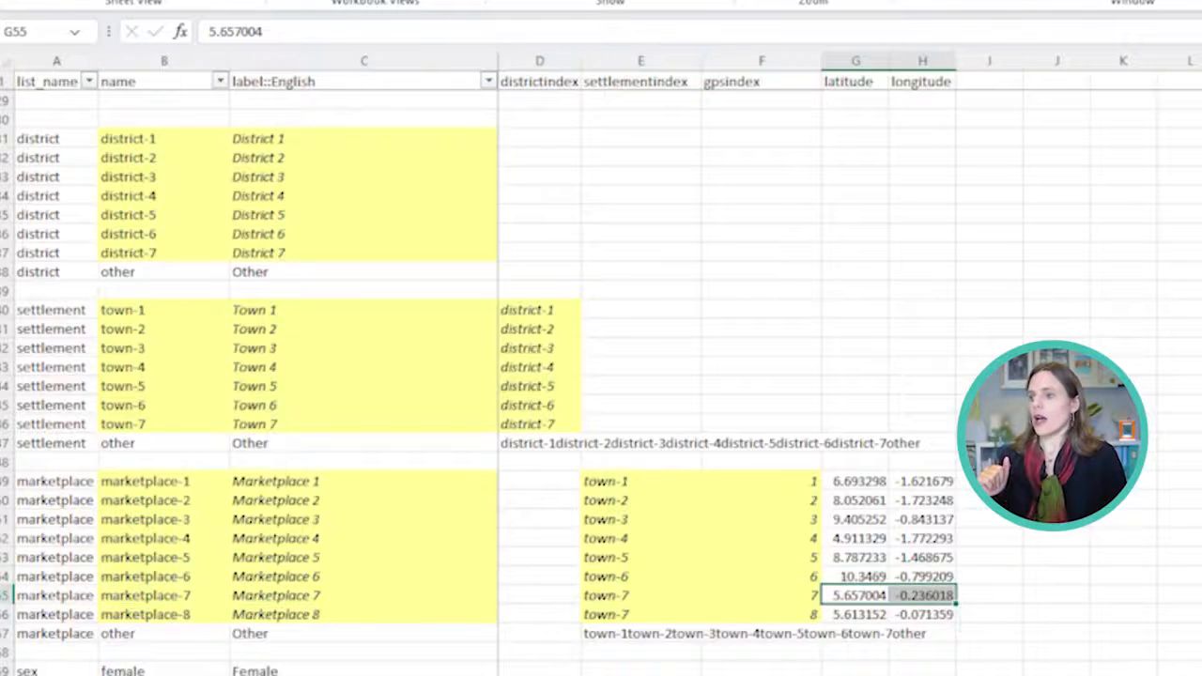
# Step: Return to the survey sheet and inspect the calc_latitude and calc_longitude names and the longitude formula in I39
pyautogui.hotkey('ctrl', 'pageup')
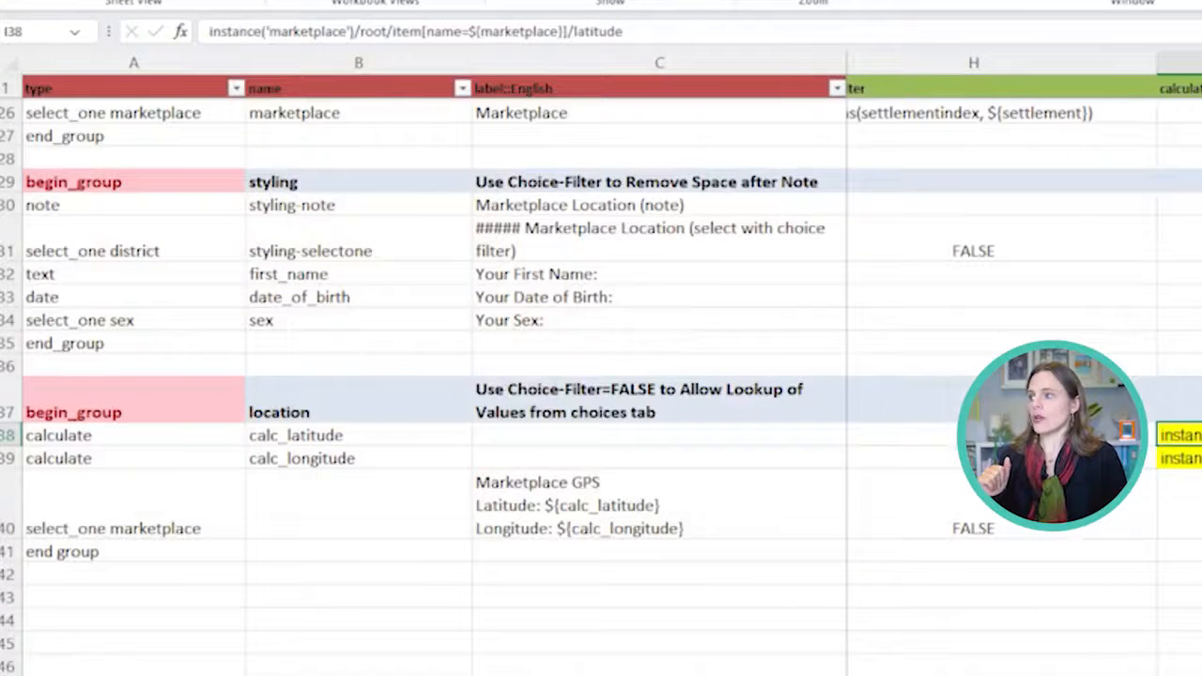
pyautogui.moveTo(134, 436); pyautogui.dragTo(352, 459)
pyautogui.click(352, 436)
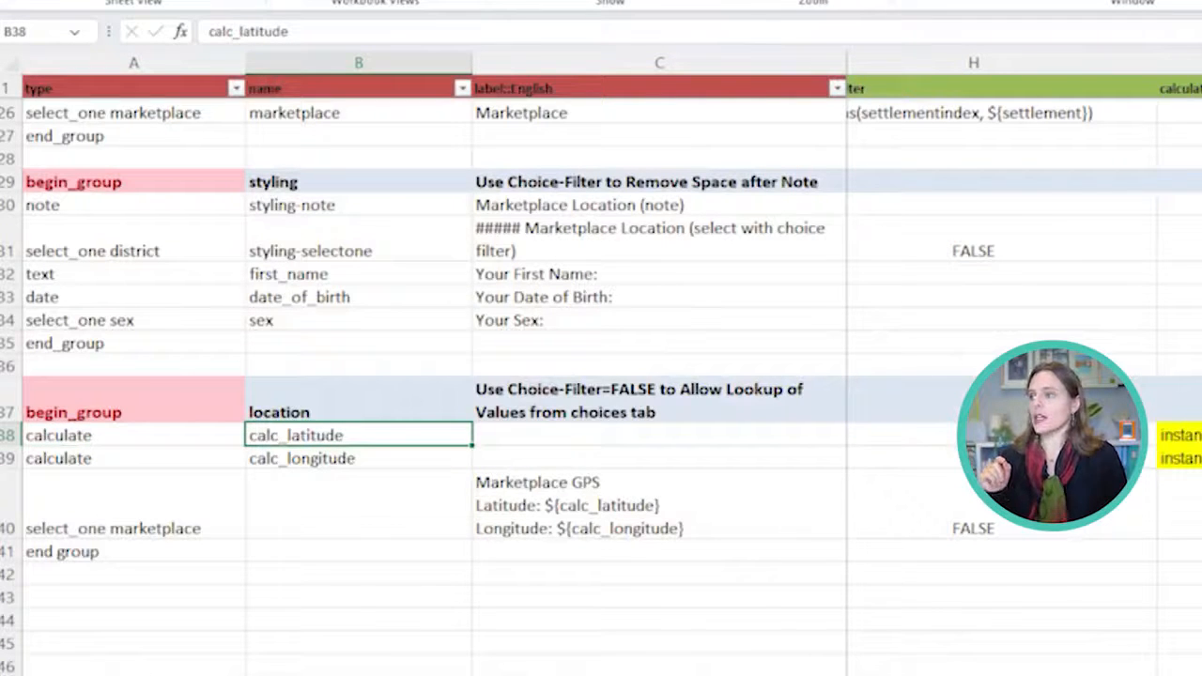
pyautogui.click(353, 458)
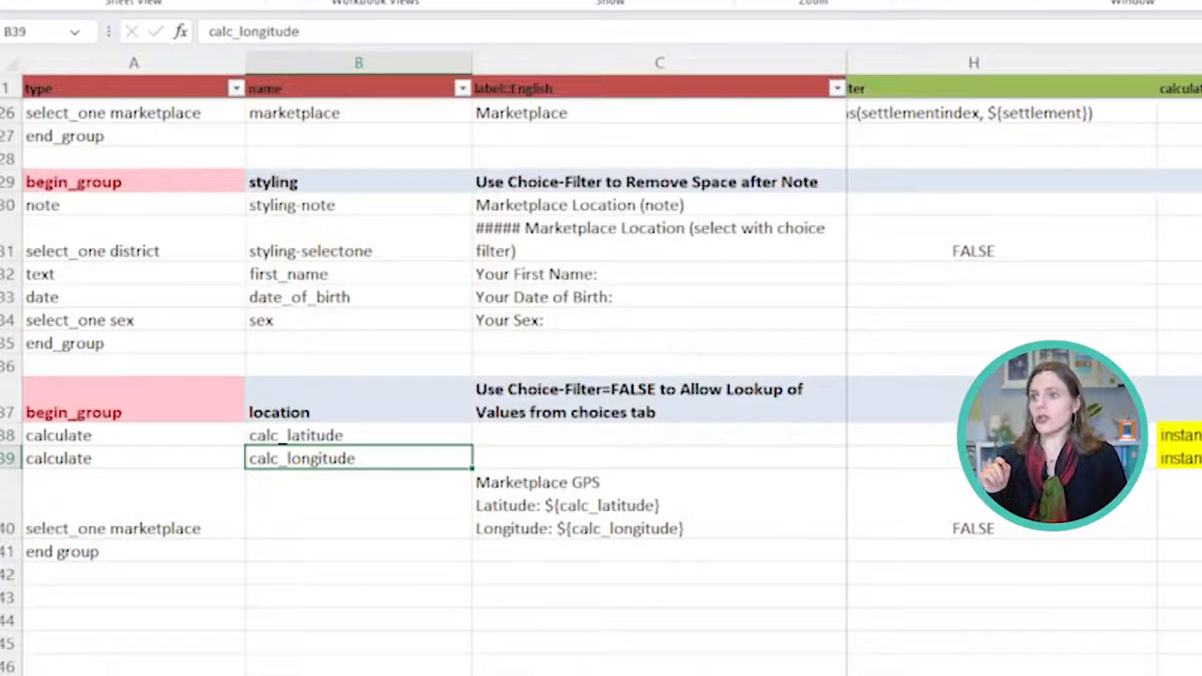
pyautogui.click(1180, 459)
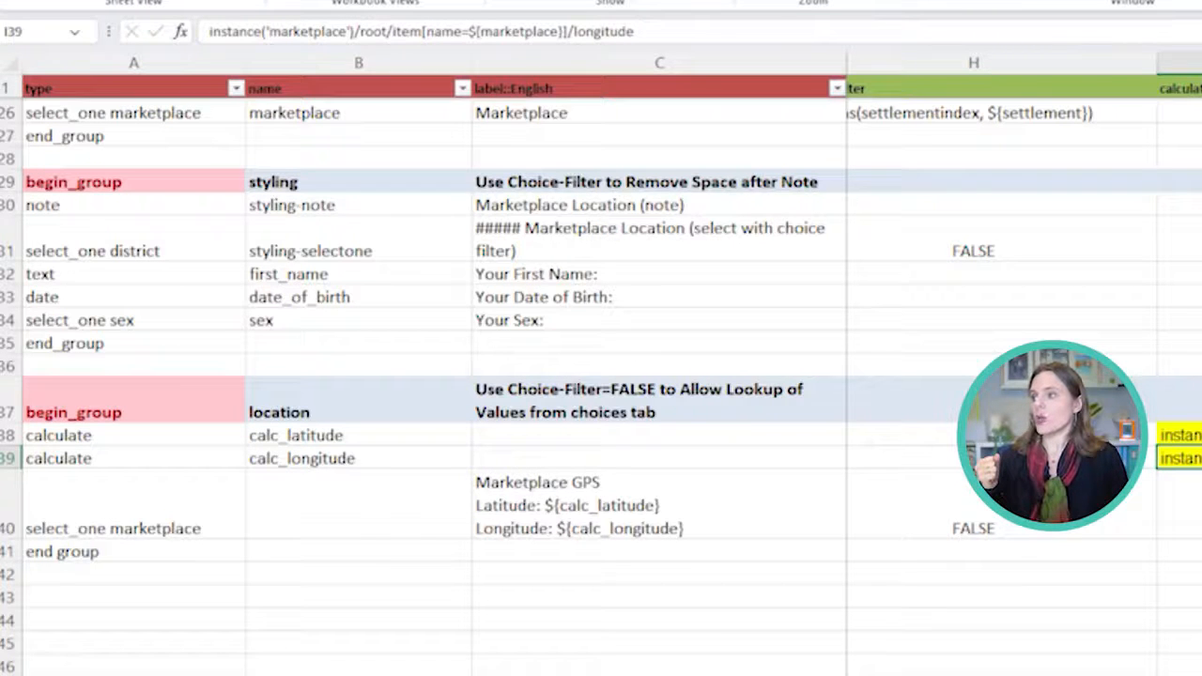
# Step: Examine the select_one marketplace row 40 across to choice_filter, and select its Marketplace GPS label in C40
pyautogui.click(359, 458)
pyautogui.moveTo(133, 517); pyautogui.dragTo(625, 424)
pyautogui.moveTo(995, 425); pyautogui.dragTo(470, 427)
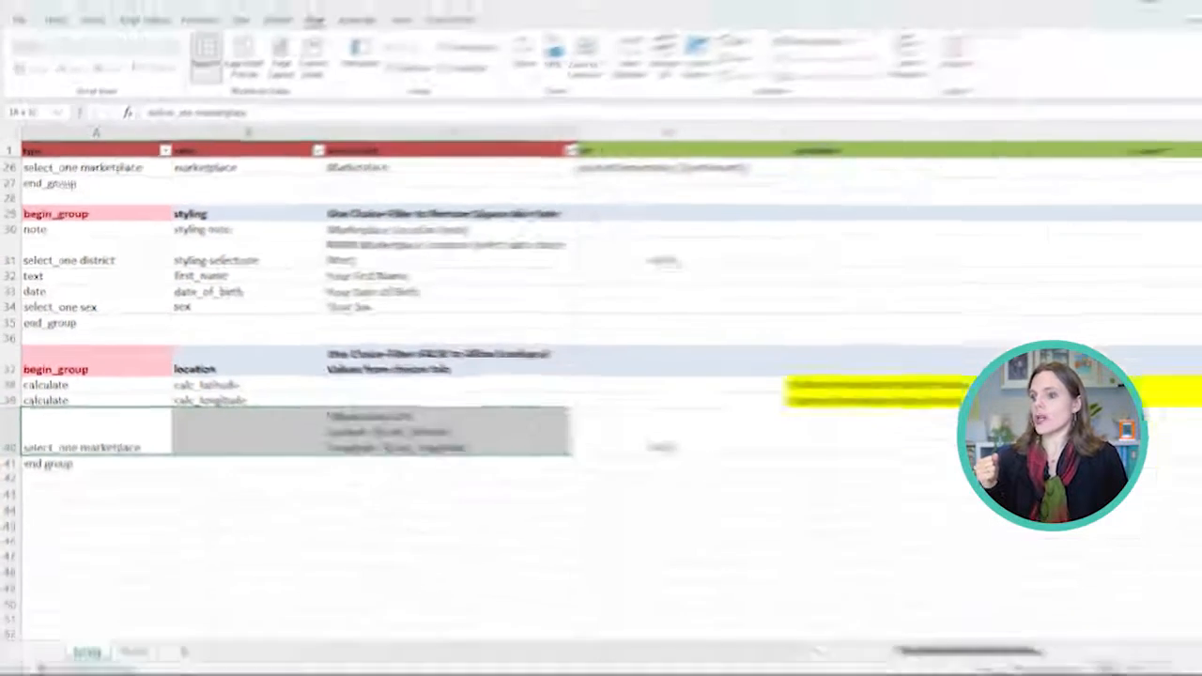
pyautogui.moveTo(84, 428); pyautogui.dragTo(1169, 434)
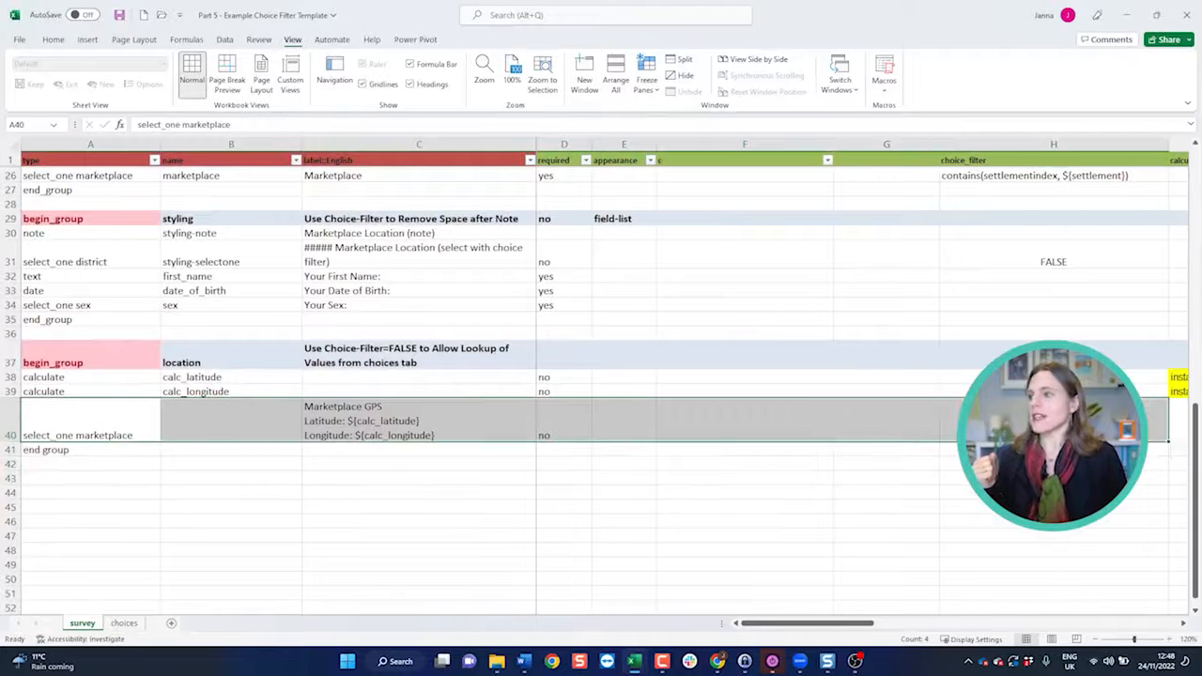
pyautogui.click(418, 421)
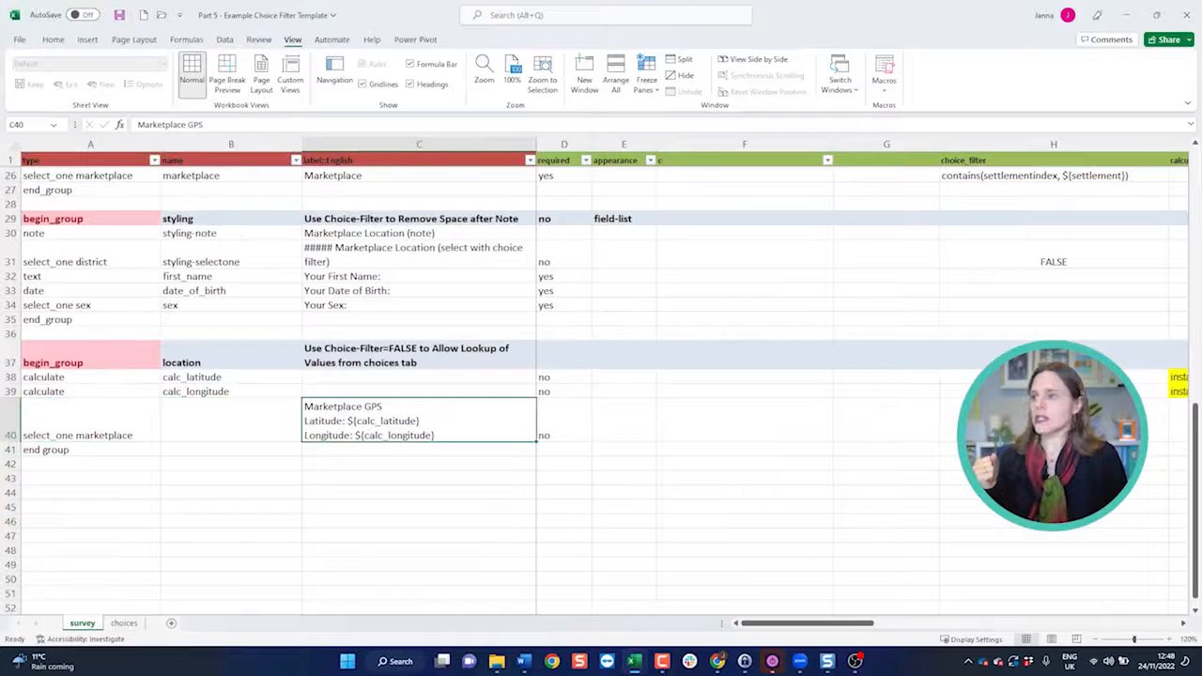